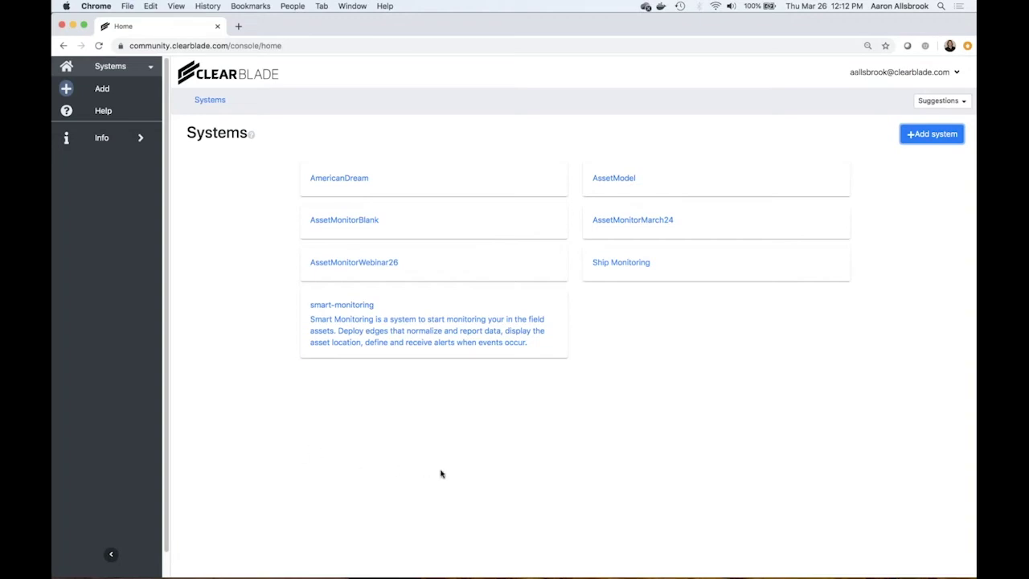
Create a new system by uploading the file AssetMonitorWebinar.zip from the Downloads folder
left_click(936, 139)
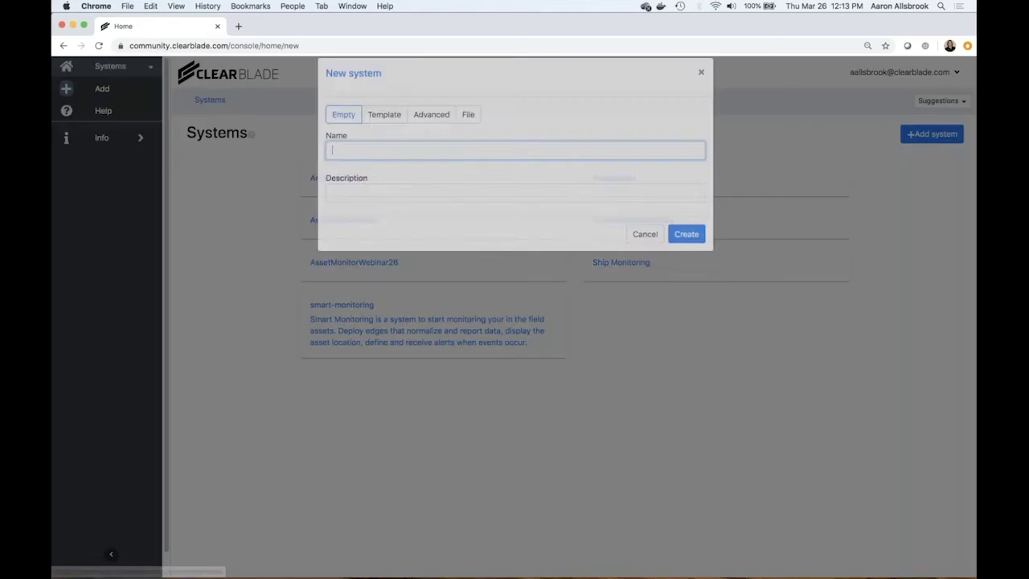
left_click(471, 128)
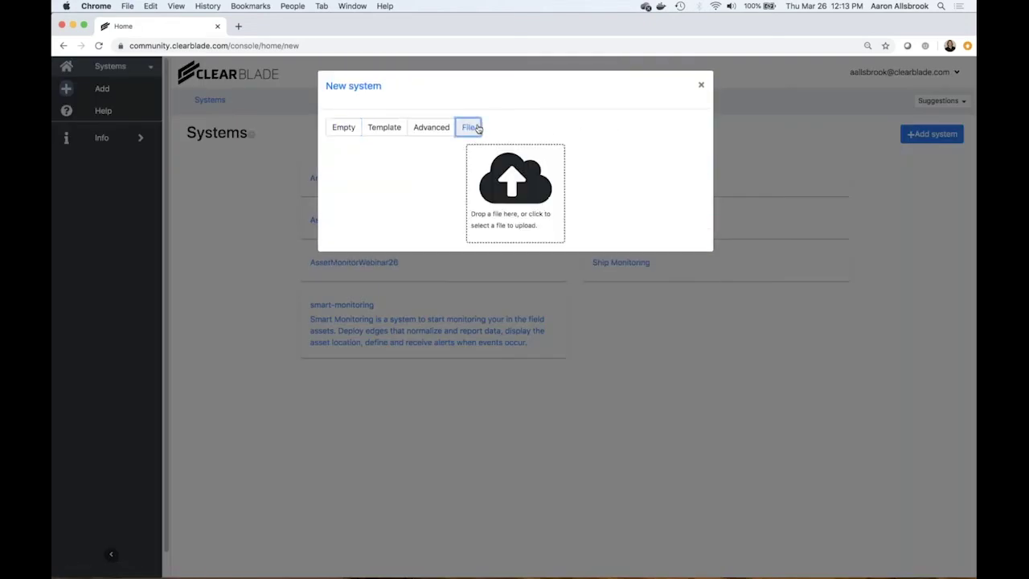
left_click(492, 206)
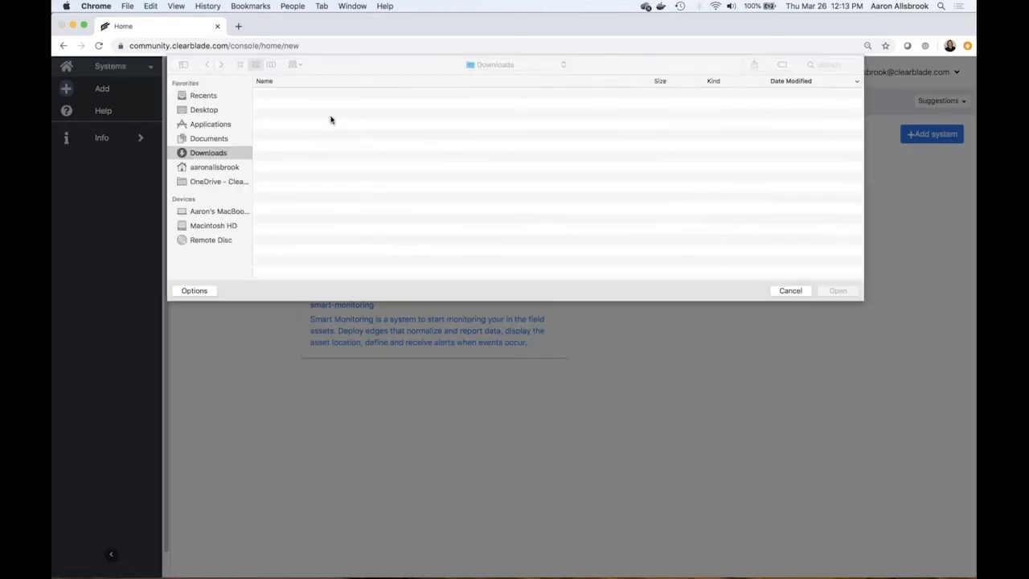
left_click(326, 97)
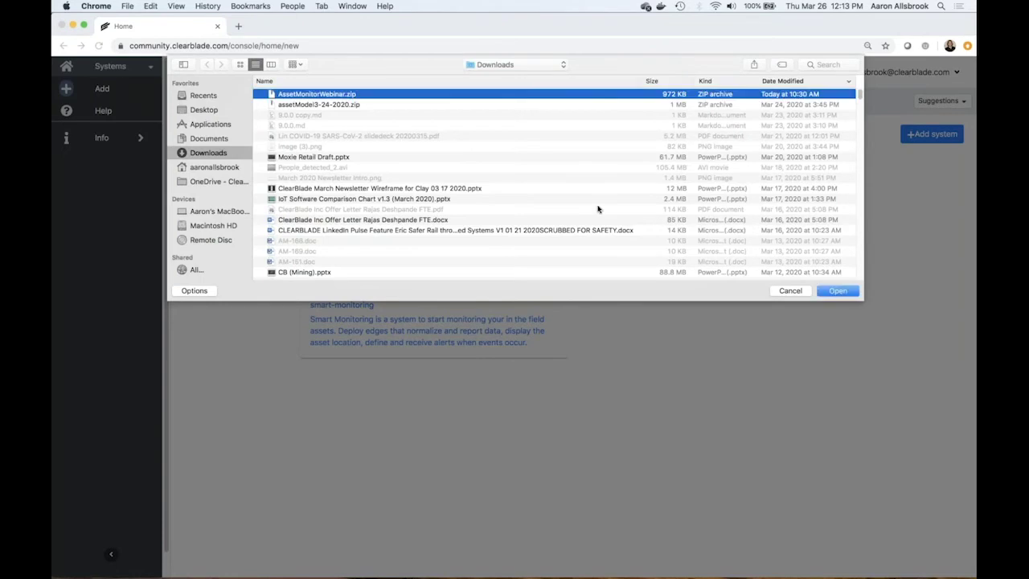
left_click(836, 293)
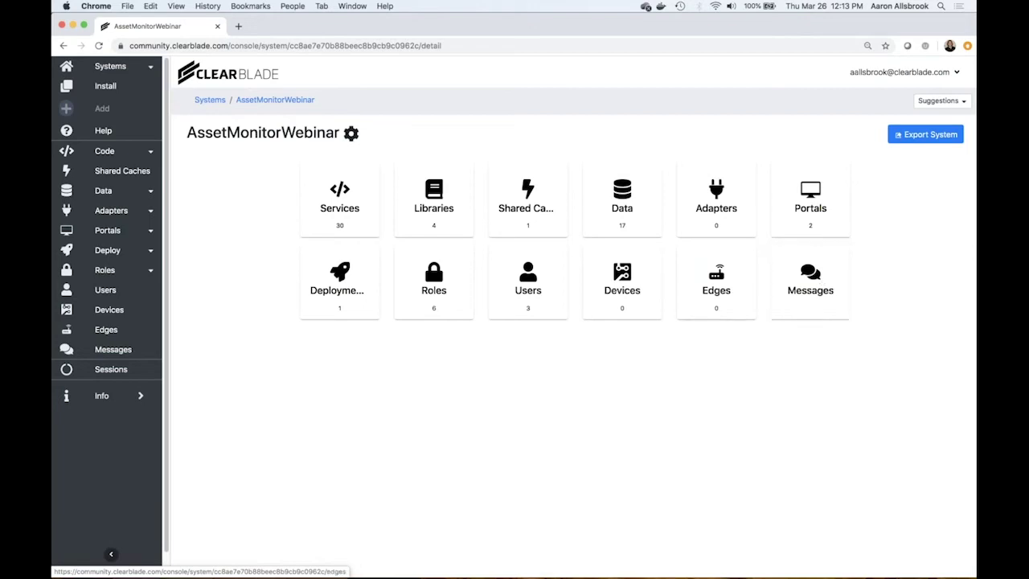
Open the system's AssetMonitor portal, log in with the admin account's password and decline saving the updated password
left_click(809, 211)
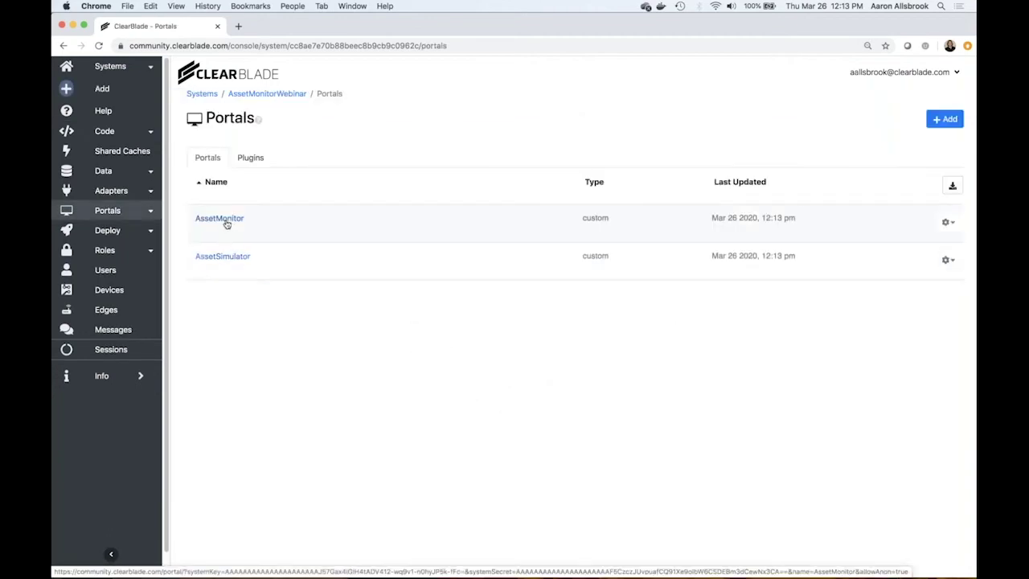
left_click(219, 218)
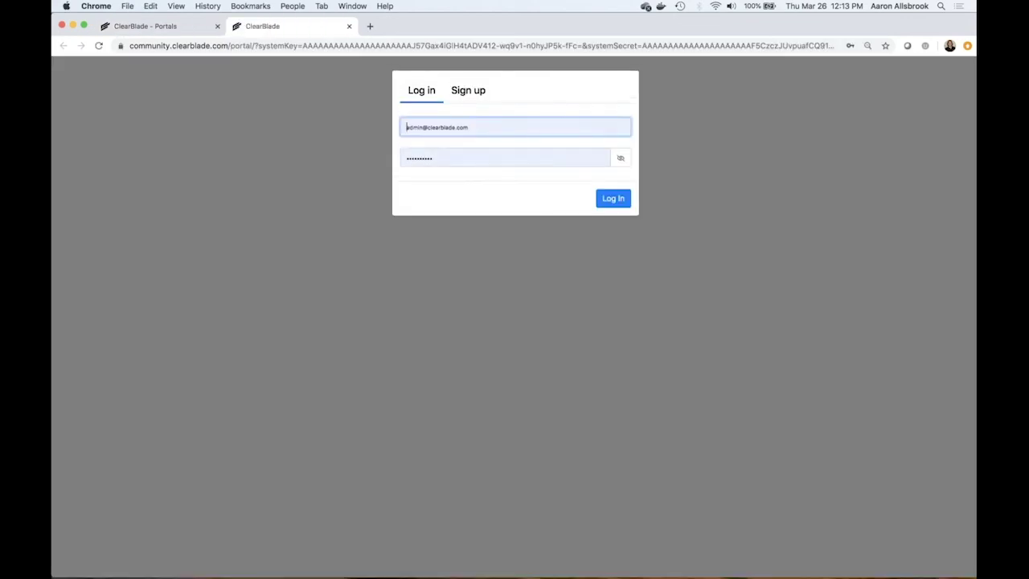
left_click(455, 158)
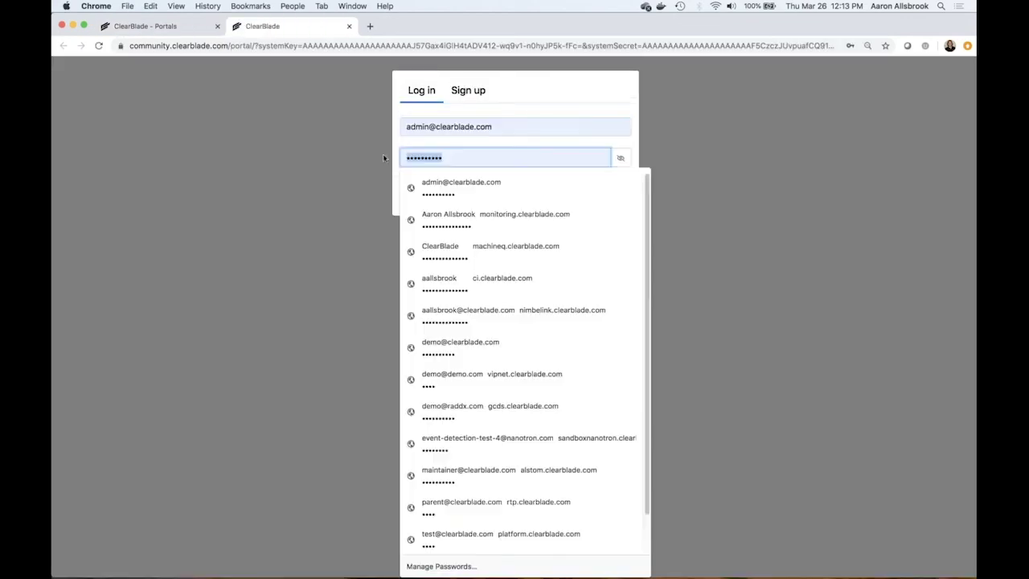
type("ro")
key("BackSpace")
key("BackSpace")
type("•••••••")
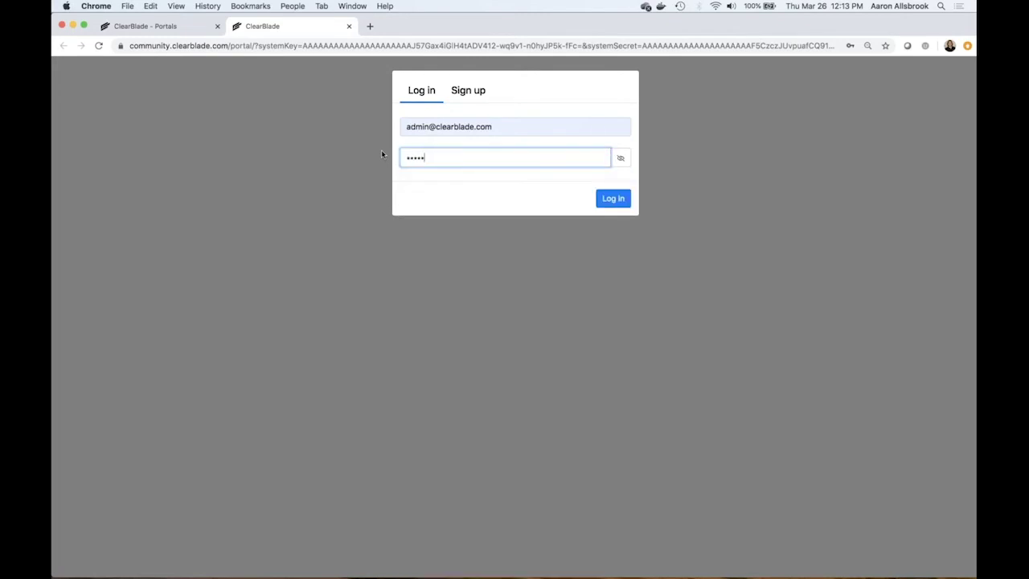
type("•")
left_click(613, 201)
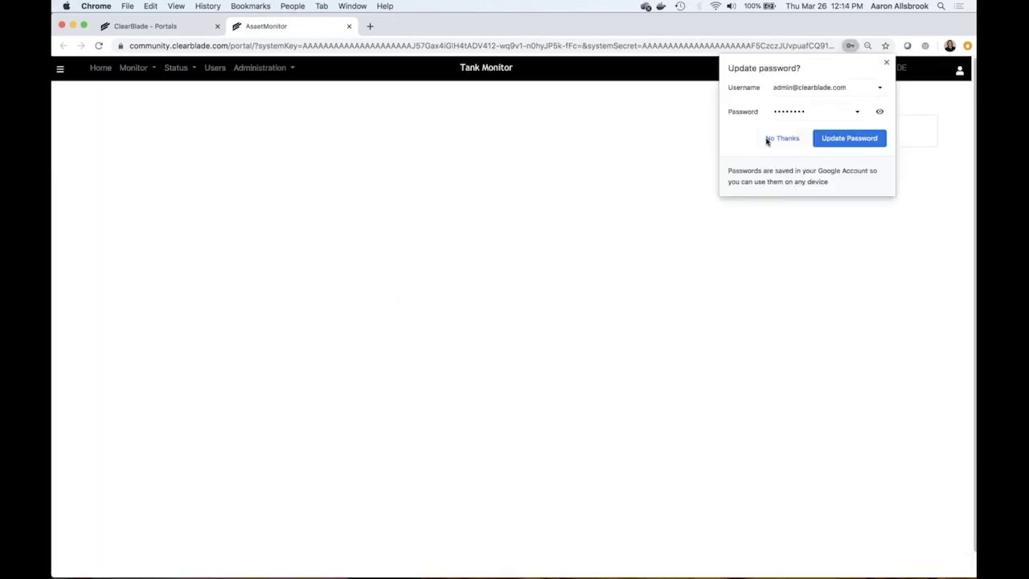
left_click(781, 139)
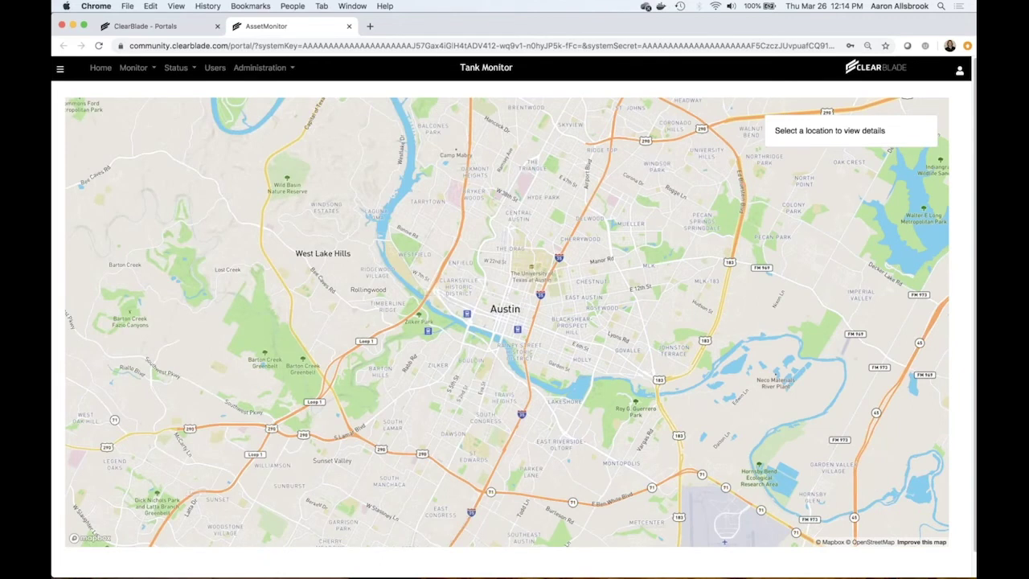
In the portal's About settings, set the asset label to Tank and its plural to Tanks
left_click(290, 71)
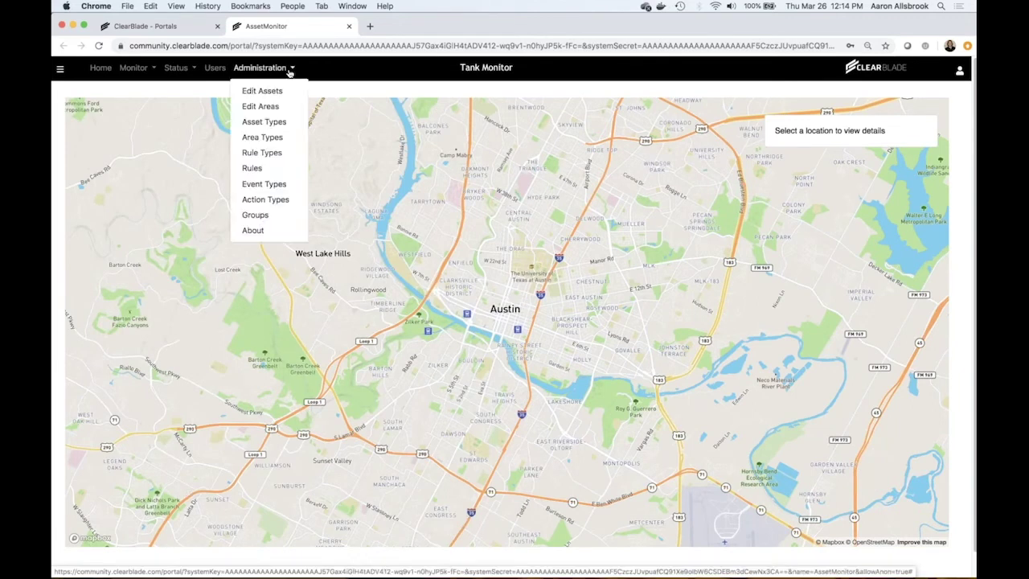
left_click(254, 231)
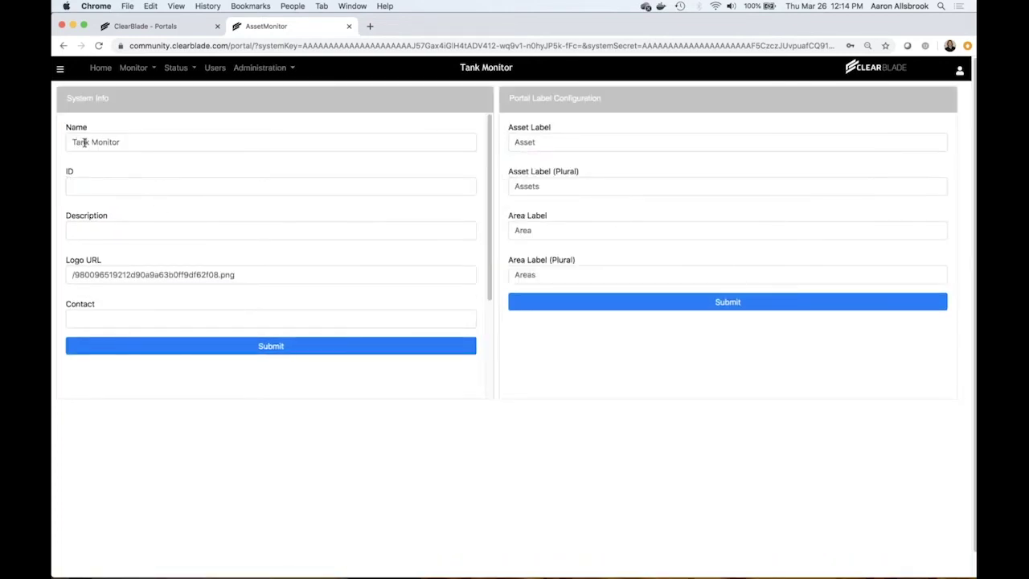
double_click(82, 142)
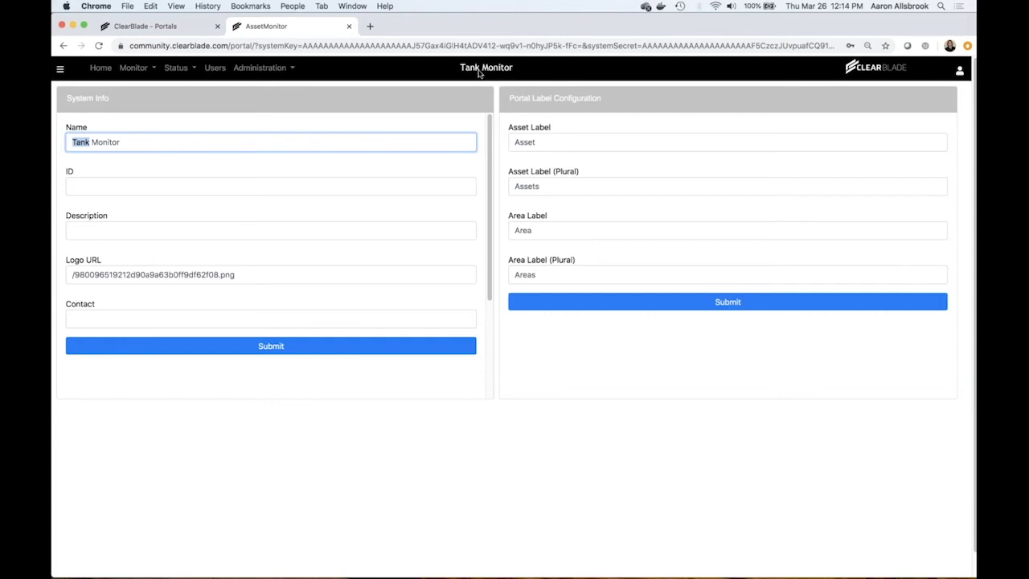
left_click(531, 143)
double_click(531, 142)
type("Tank")
key("Tab")
type("Tanks")
key("Return")
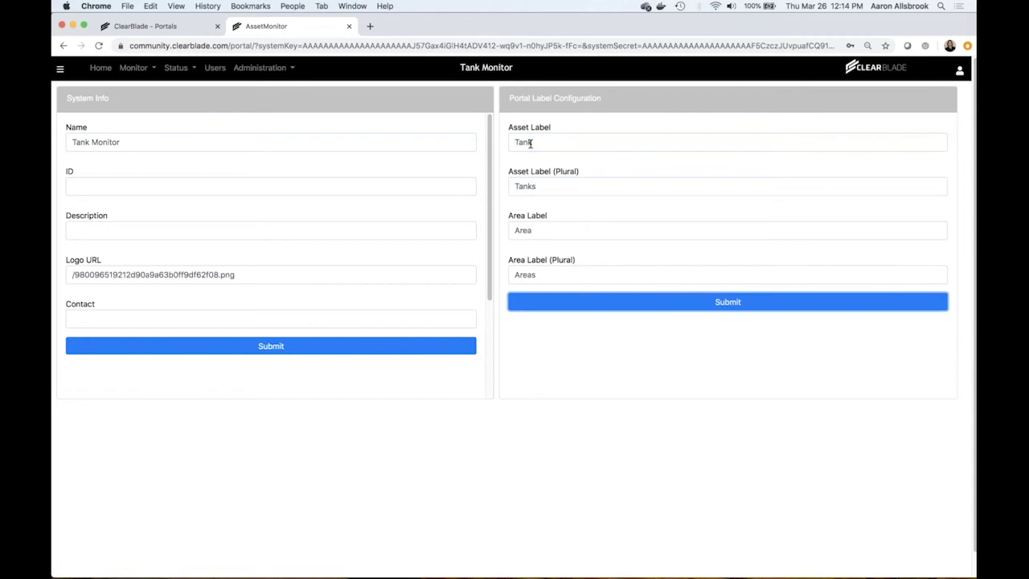
Set the area label to Plant and its plural to Plants, and submit the portal label configuration
double_click(526, 230)
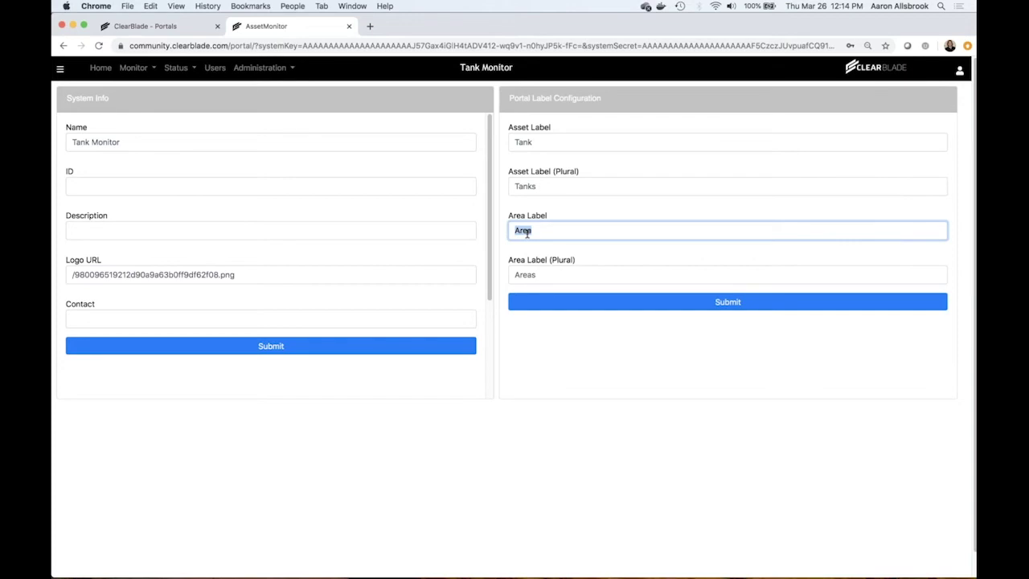
type("Plant")
double_click(525, 274)
type("Plants")
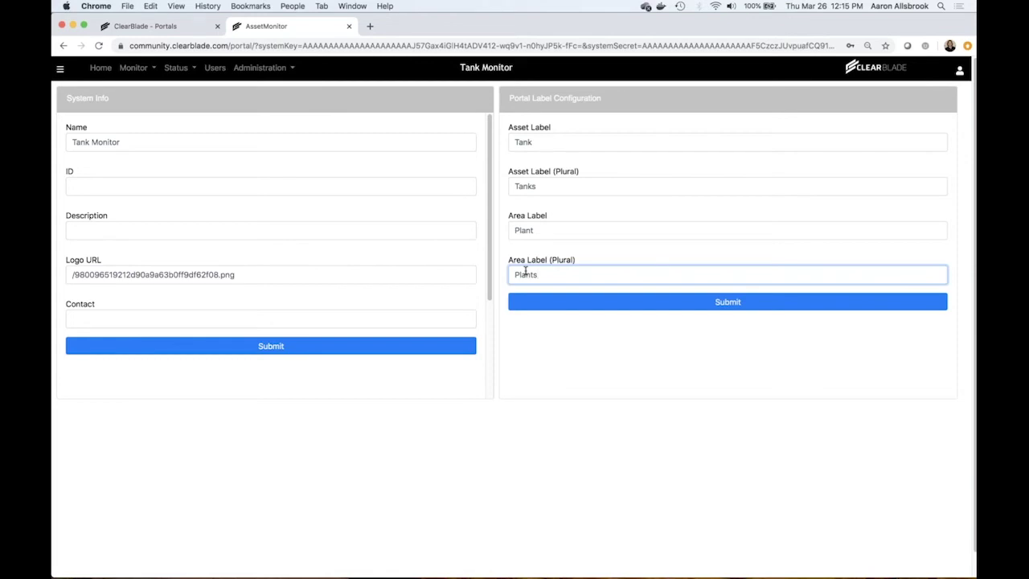
left_click(599, 302)
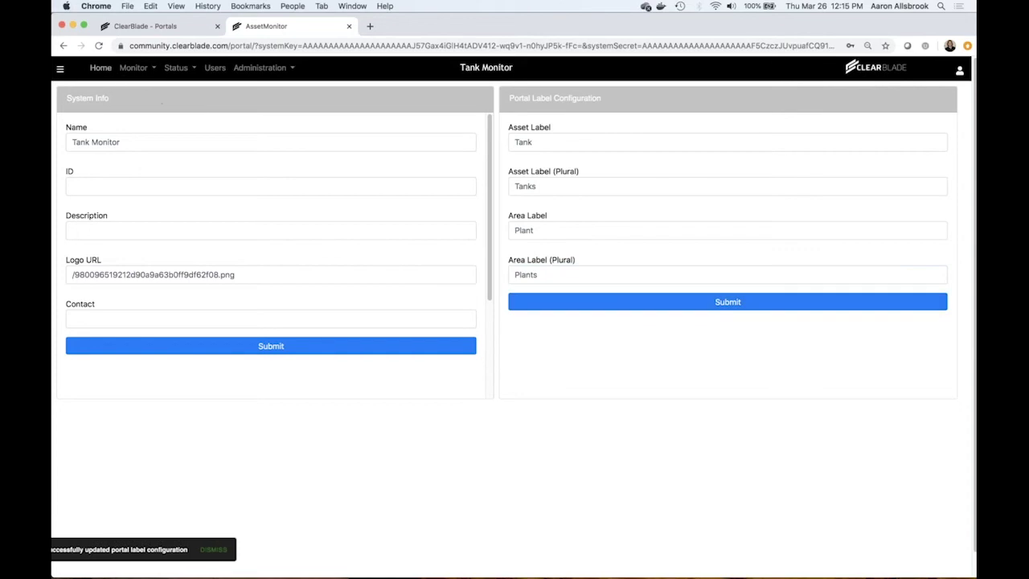
Start a new tank type with ID 200Gallon, name Blue 200 Gallon and the copied base64 PNG image URL as its icon
left_click(153, 71)
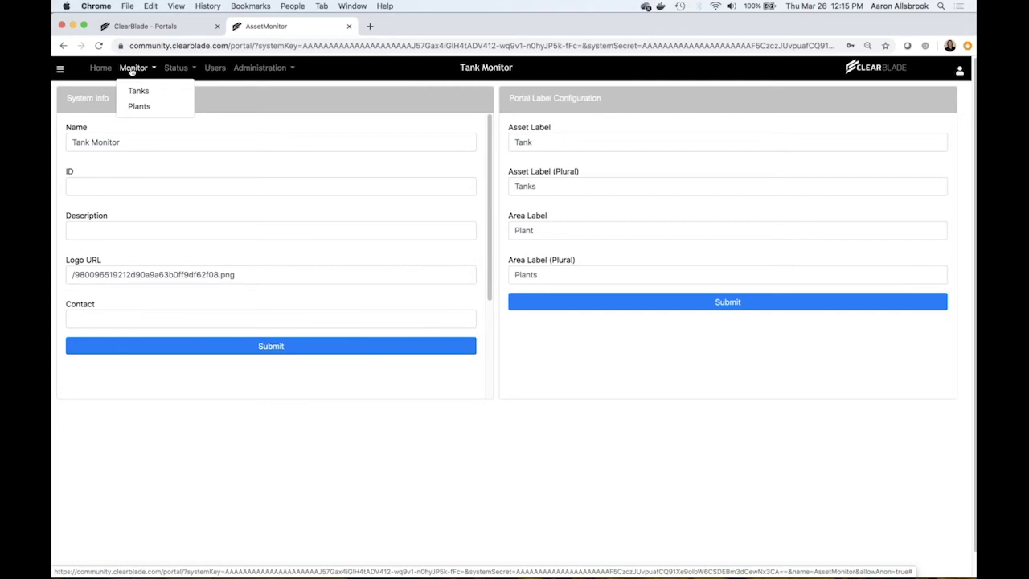
left_click(293, 69)
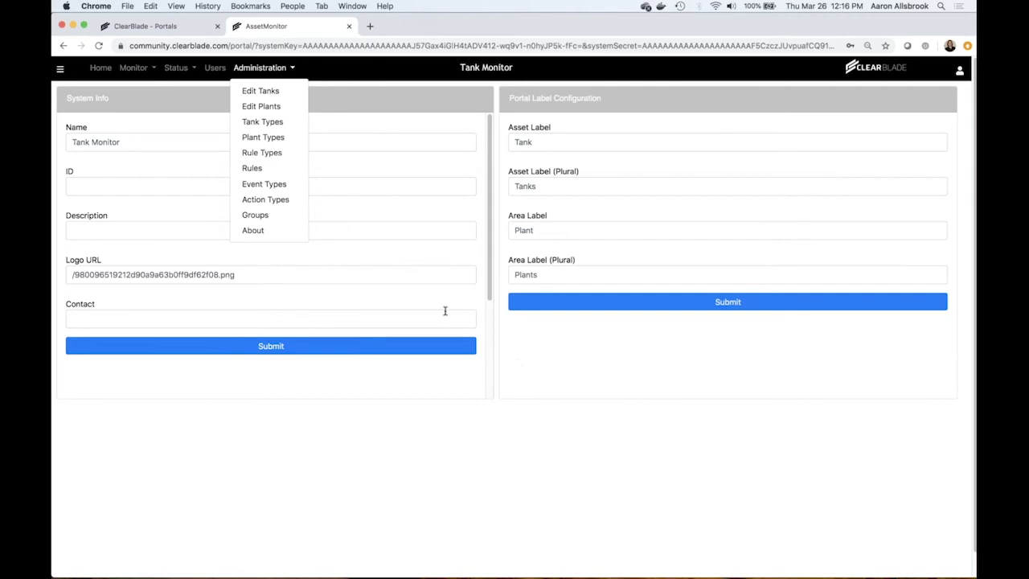
left_click(266, 124)
key("super+Tab")
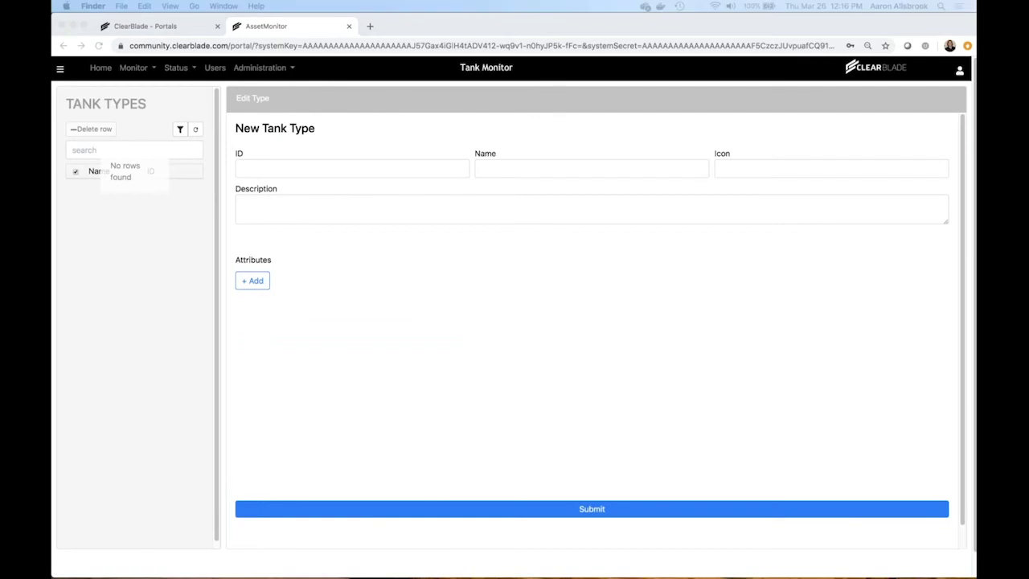
left_click(299, 171)
left_click(298, 171)
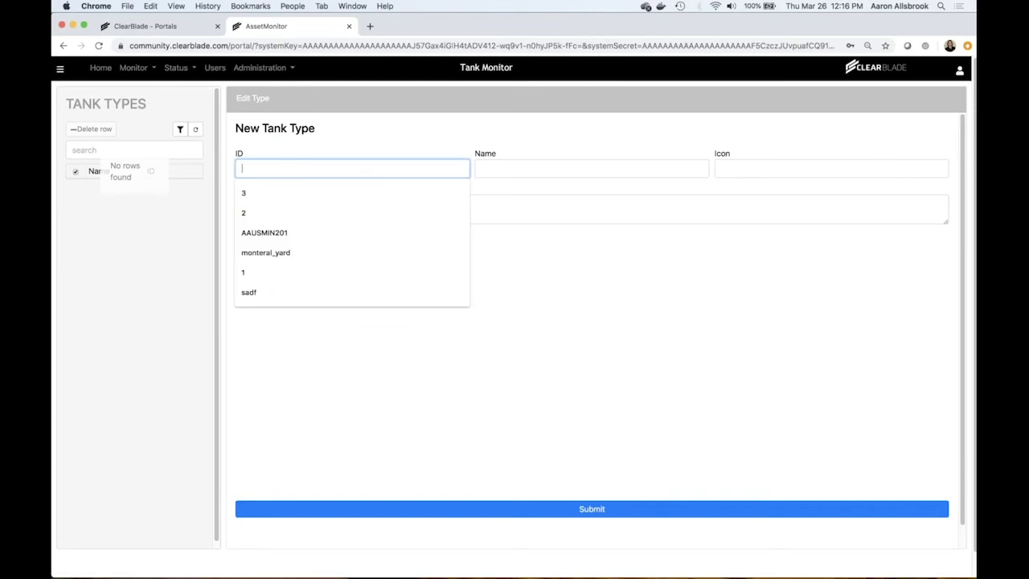
type("200Gallon")
key("Tab")
type("Blue")
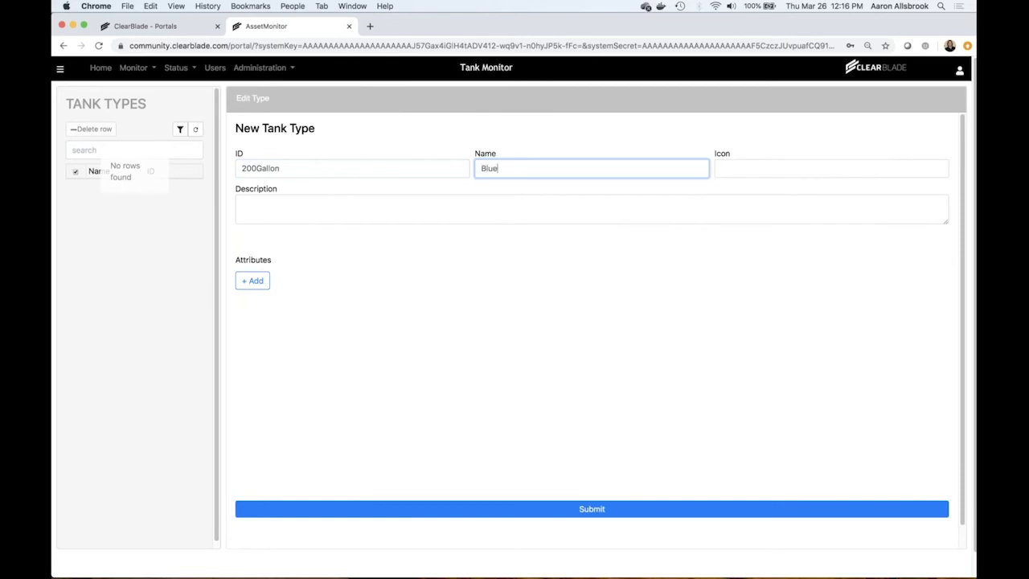
type(" 200 Gallon")
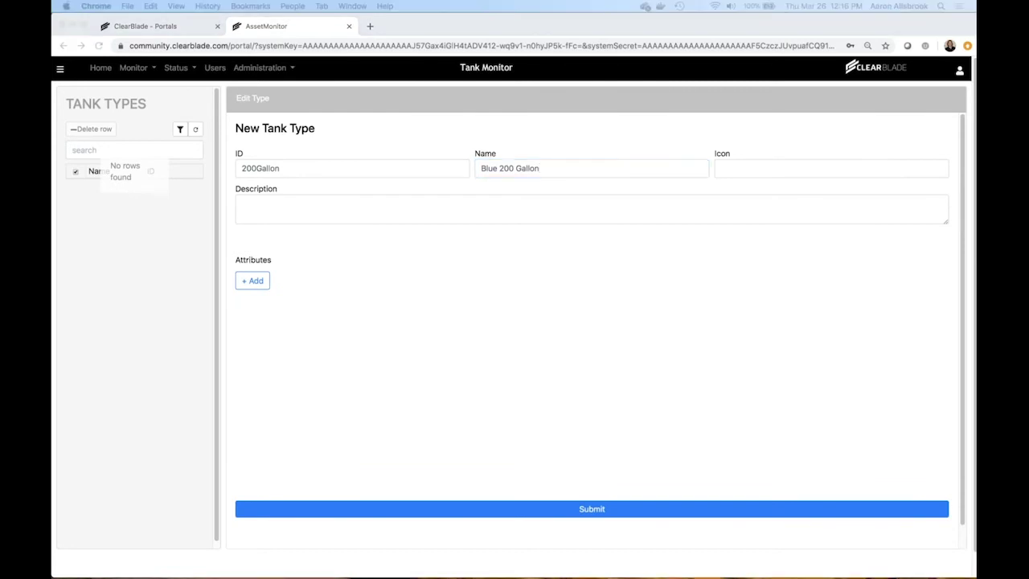
left_click(734, 173)
key("super+v")
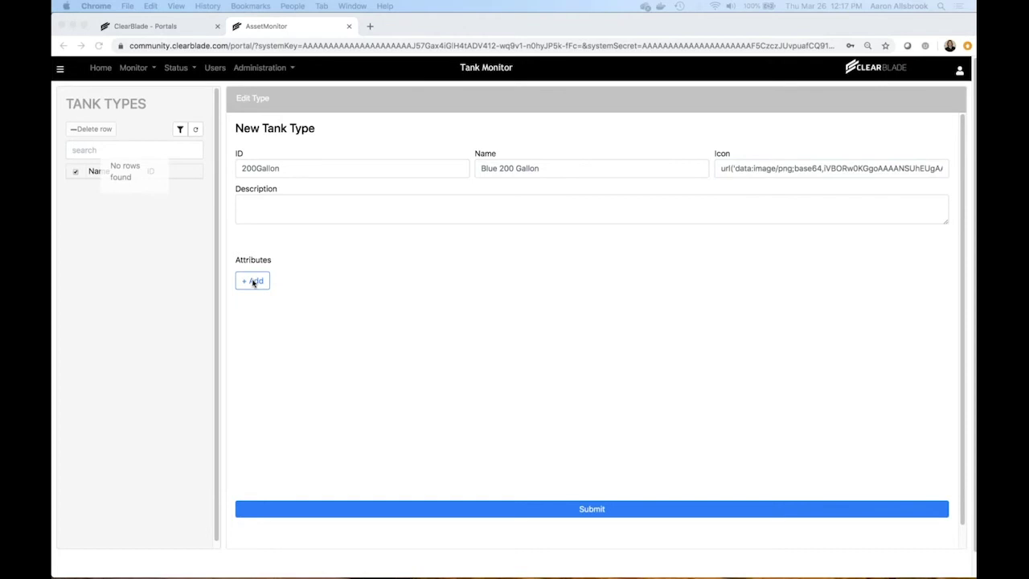
Add two attributes named level and temp to the new tank type
left_click(253, 282)
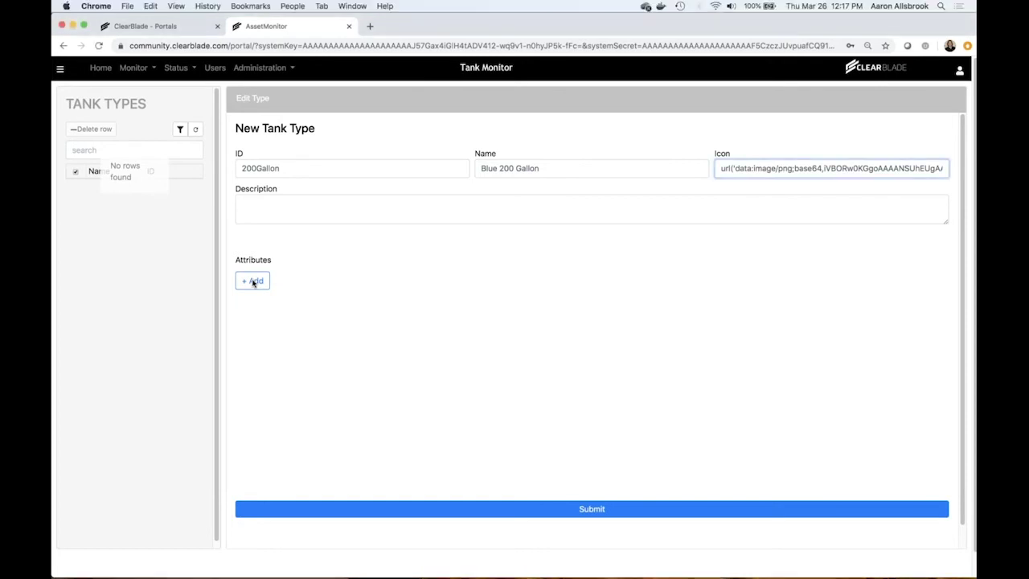
left_click(253, 282)
left_click(254, 285)
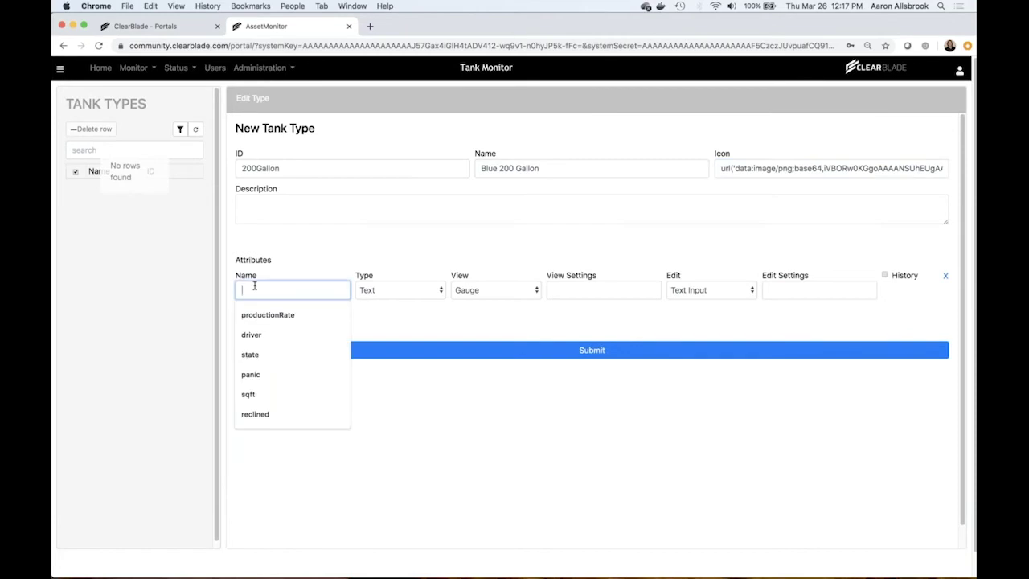
type("level")
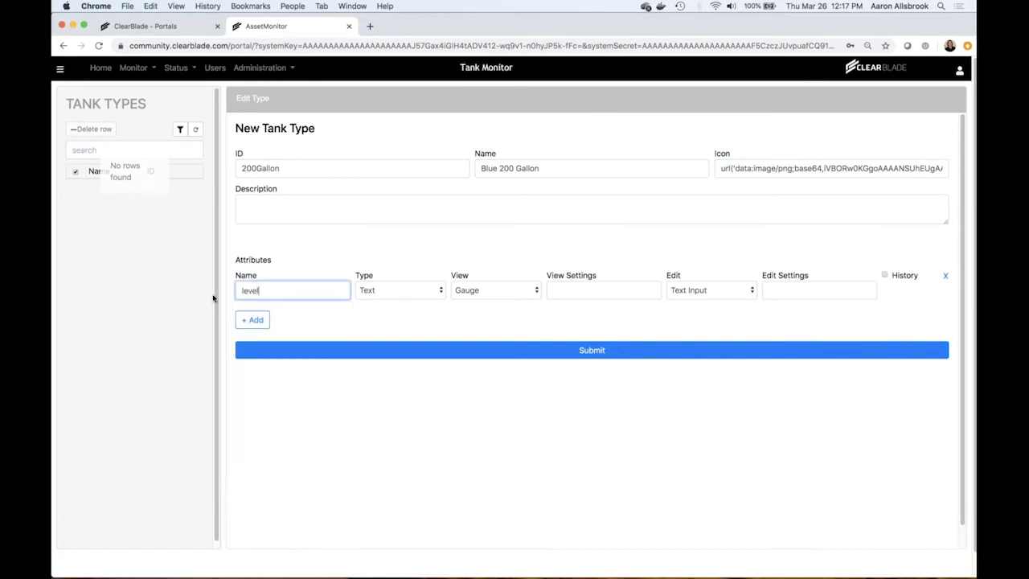
left_click(253, 321)
left_click(256, 328)
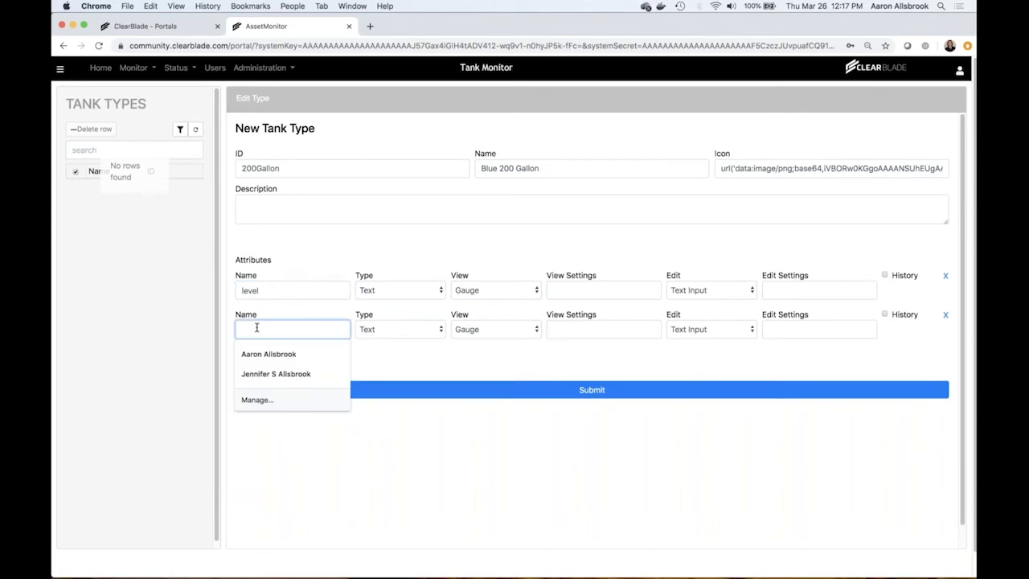
type("temp")
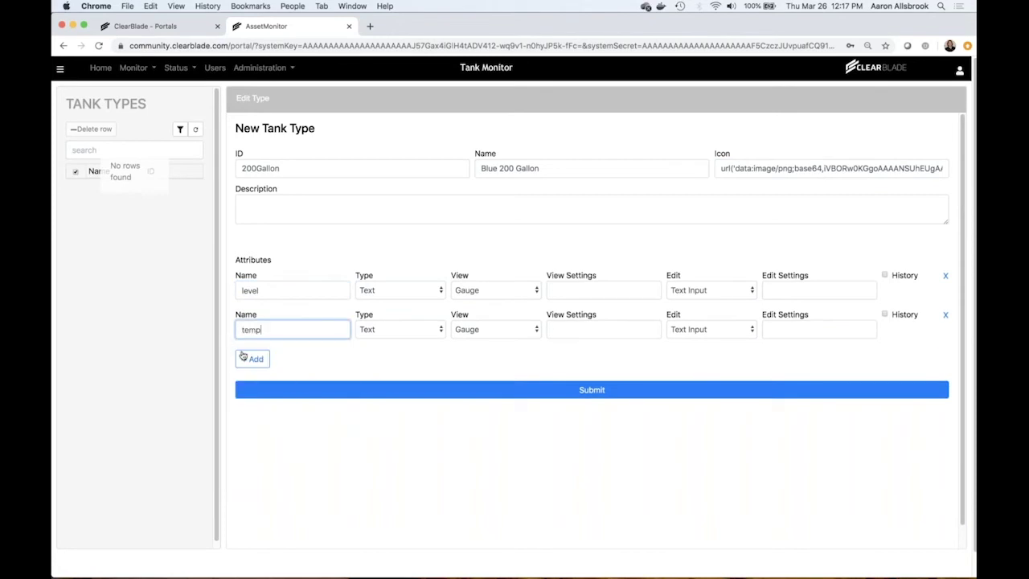
Add two more attributes named isVital and content to the new tank type
left_click(251, 361)
left_click(249, 363)
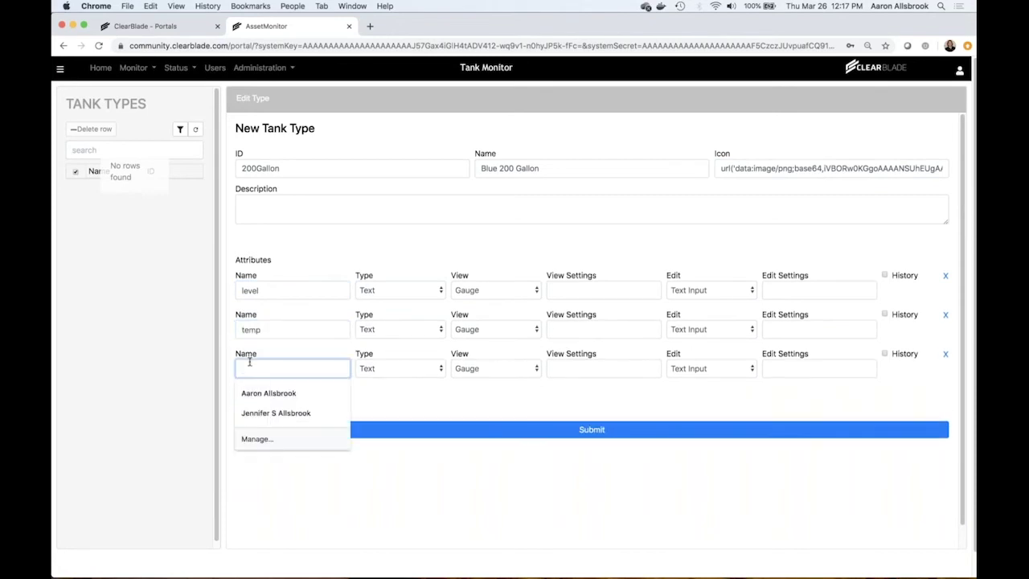
type("is")
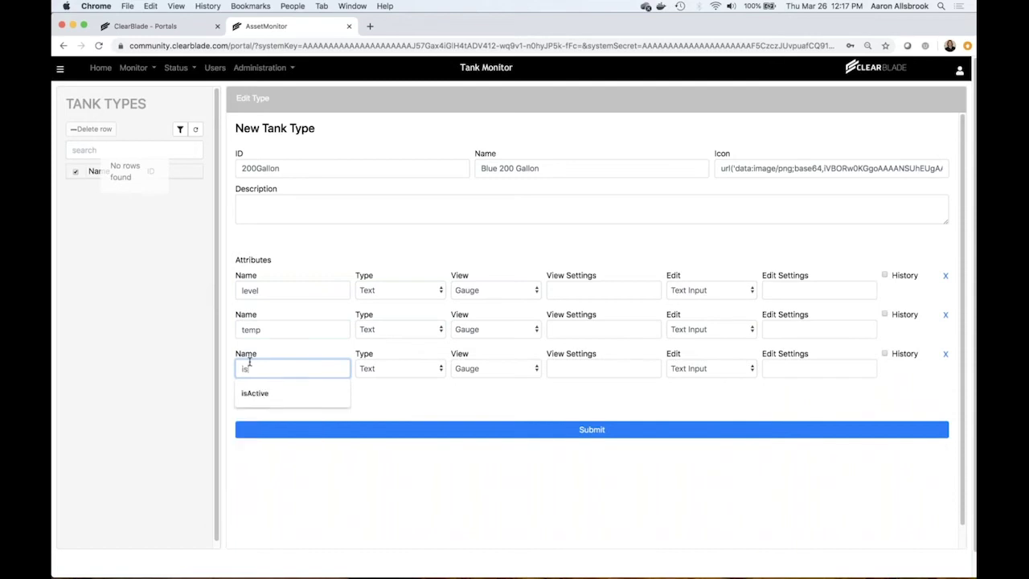
type("Vital")
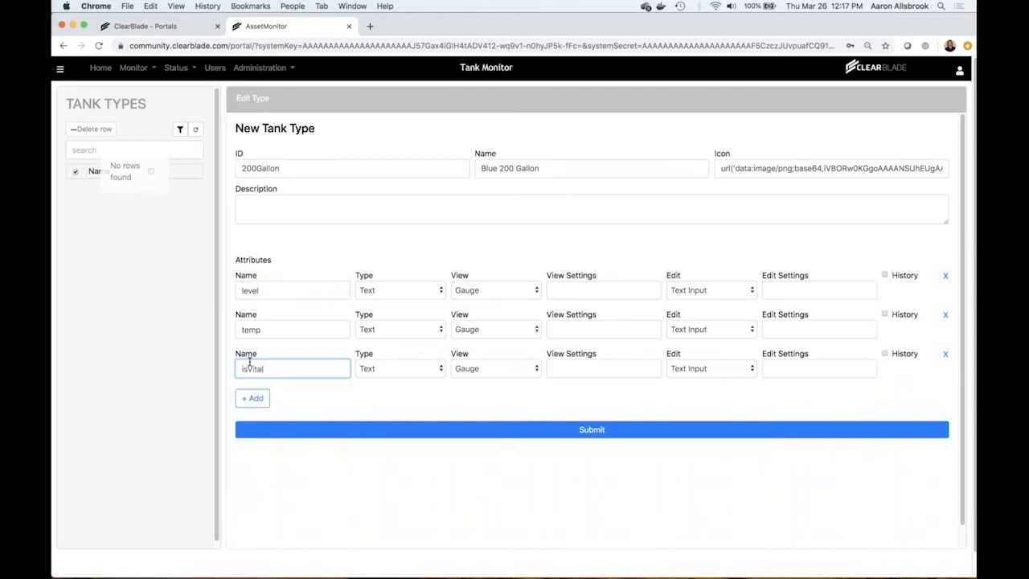
left_click(252, 399)
left_click(250, 409)
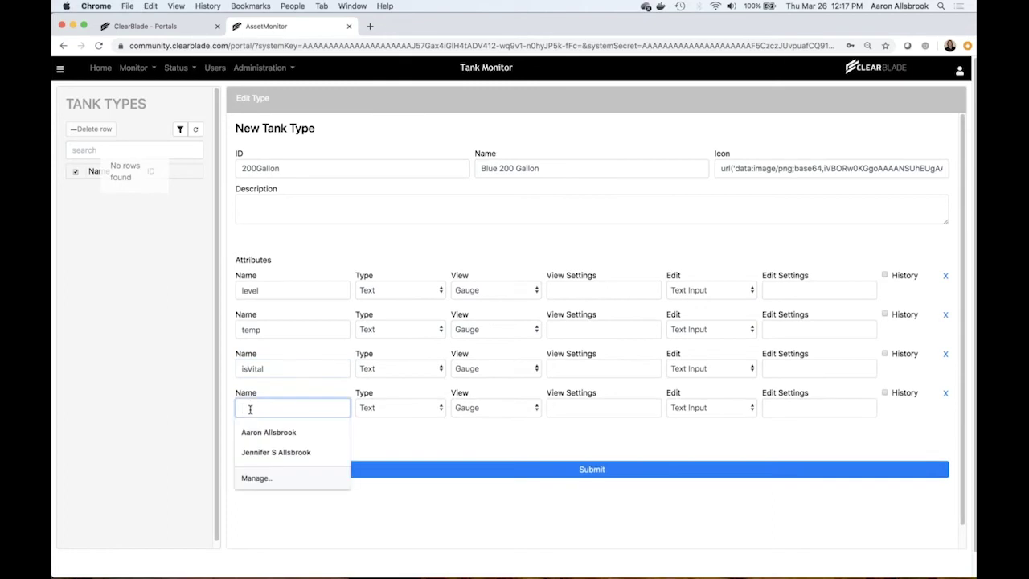
type("content")
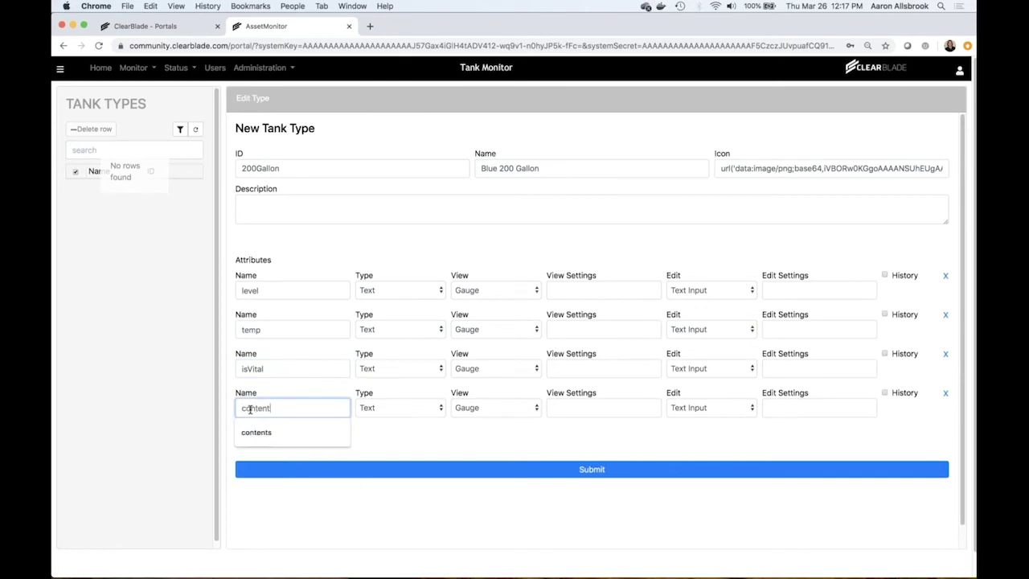
Complete the fourth attribute's name as contents, and make level a Number attribute edited by Slider with history enabled
type("s")
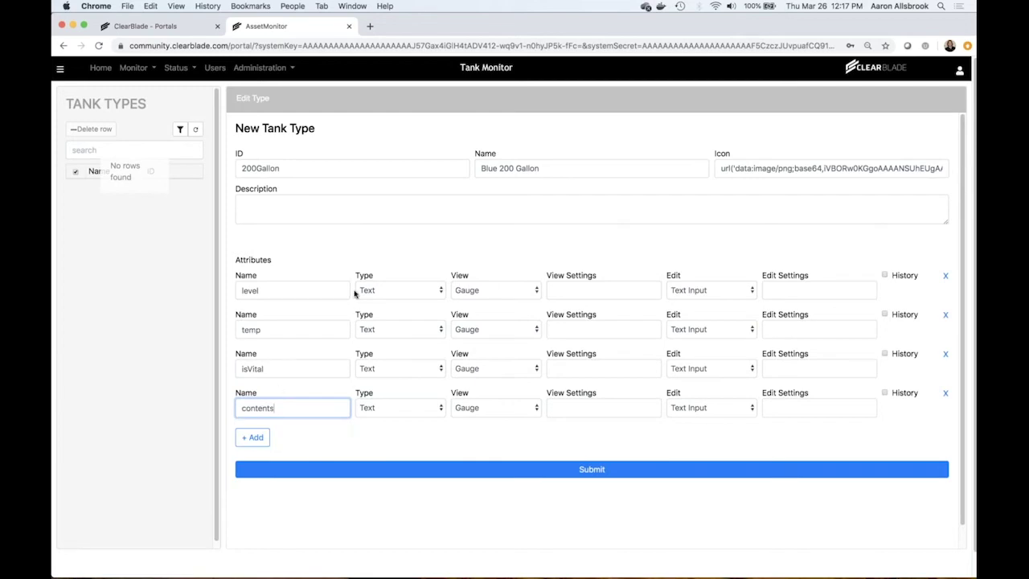
left_click(383, 292)
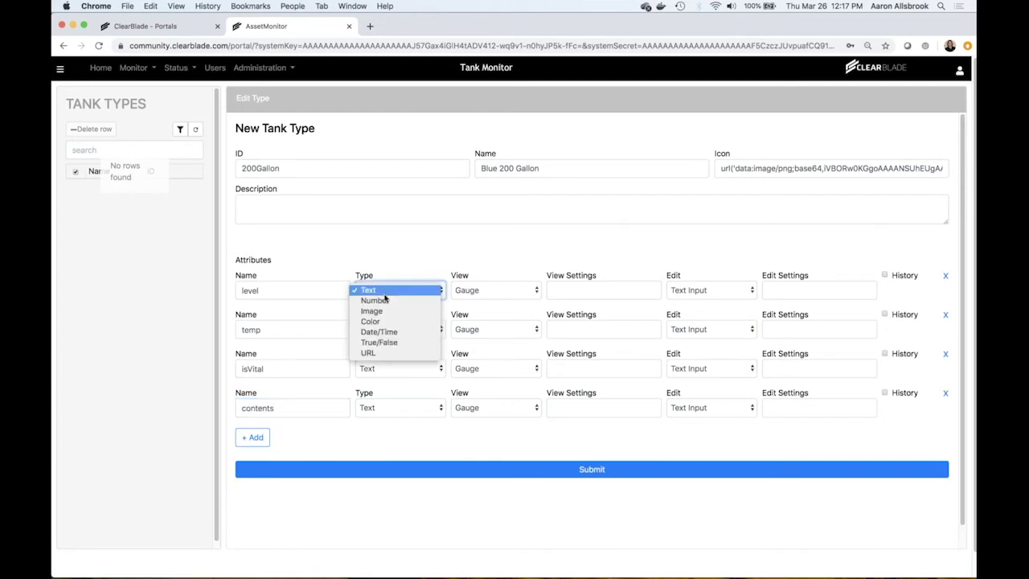
left_click(386, 301)
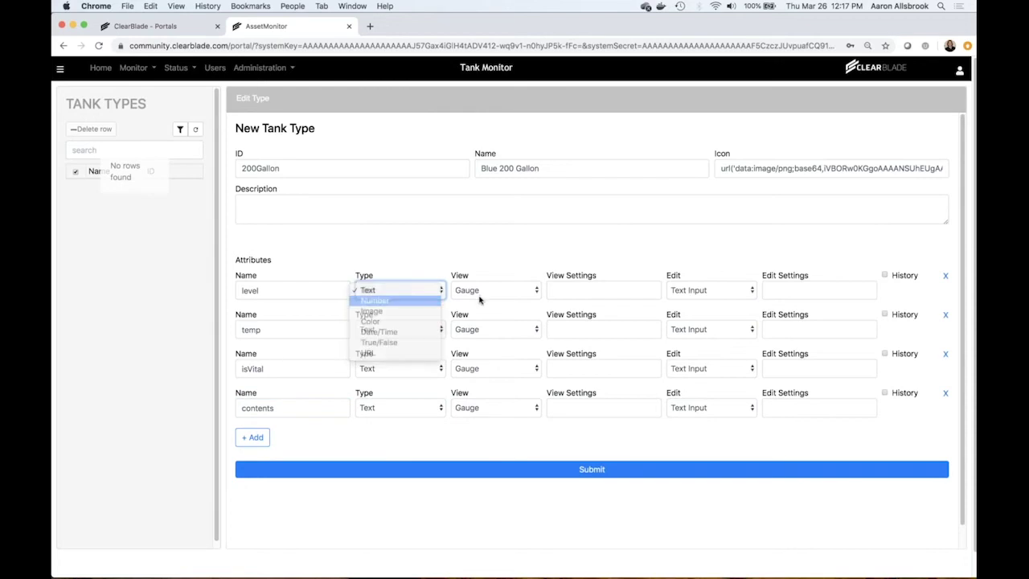
left_click(705, 291)
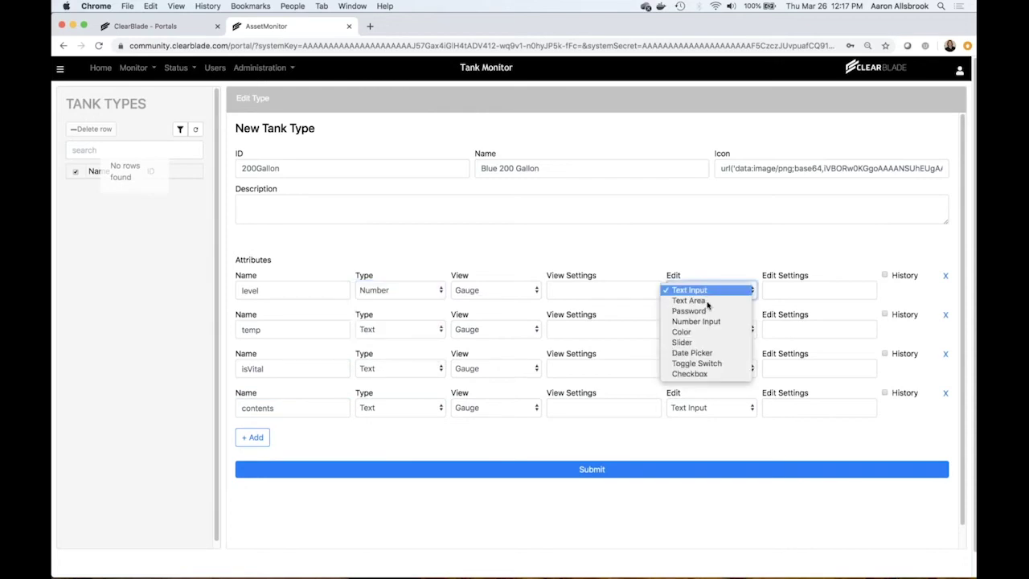
left_click(698, 344)
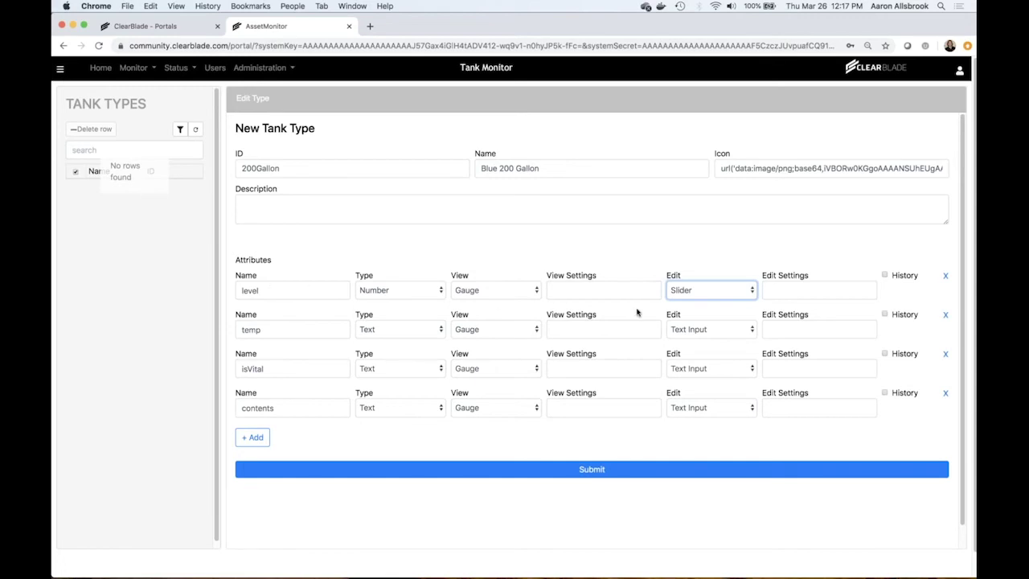
left_click(885, 276)
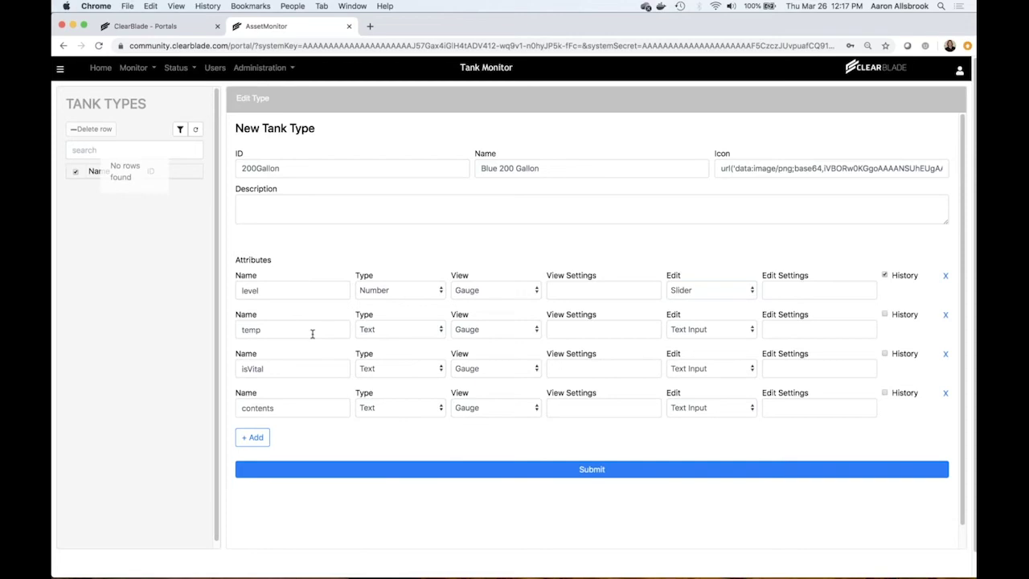
Make the temp attribute a Number edited by Slider, with history enabled
left_click(442, 329)
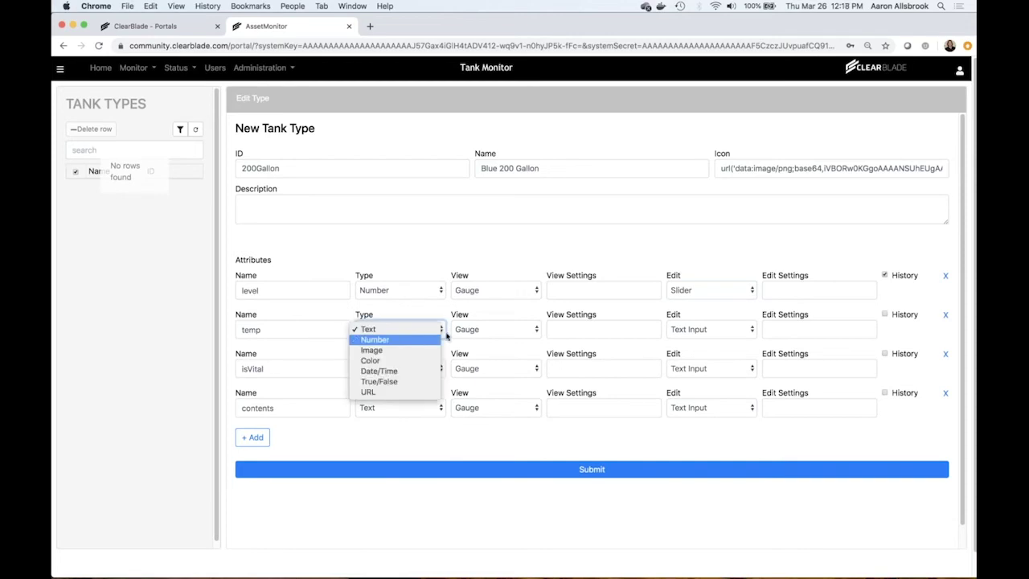
left_click(438, 340)
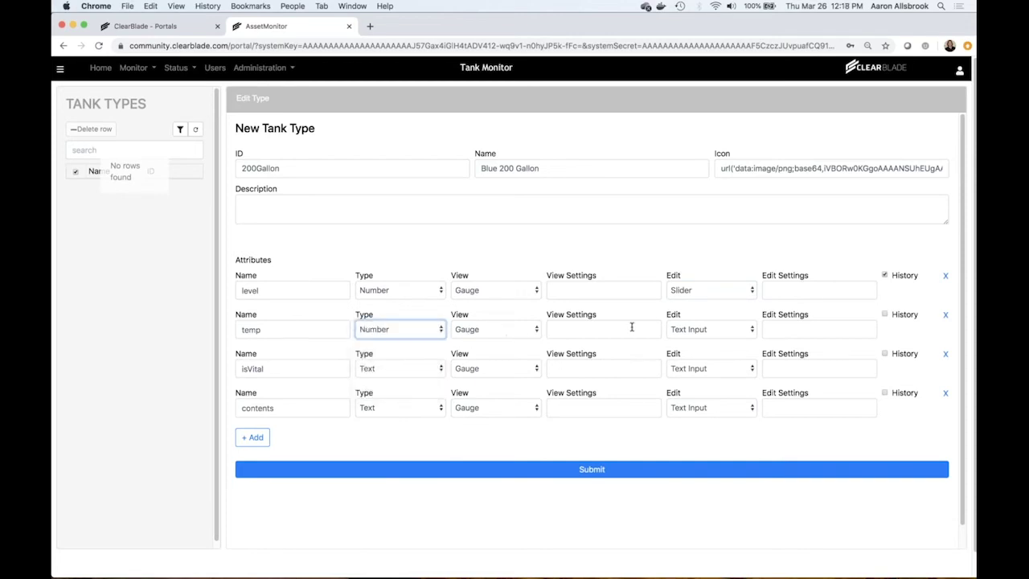
left_click(681, 329)
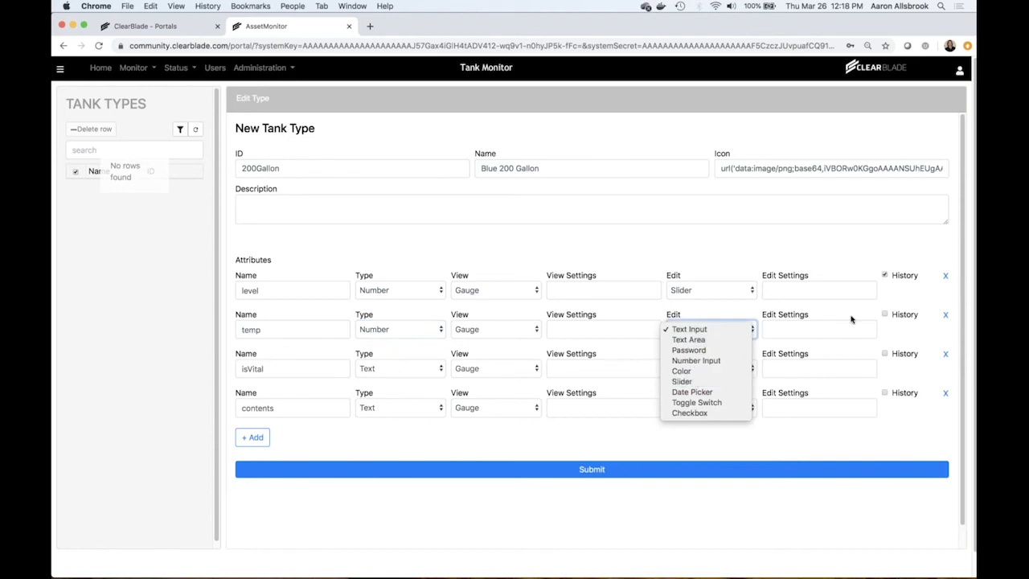
left_click(681, 381)
left_click(885, 315)
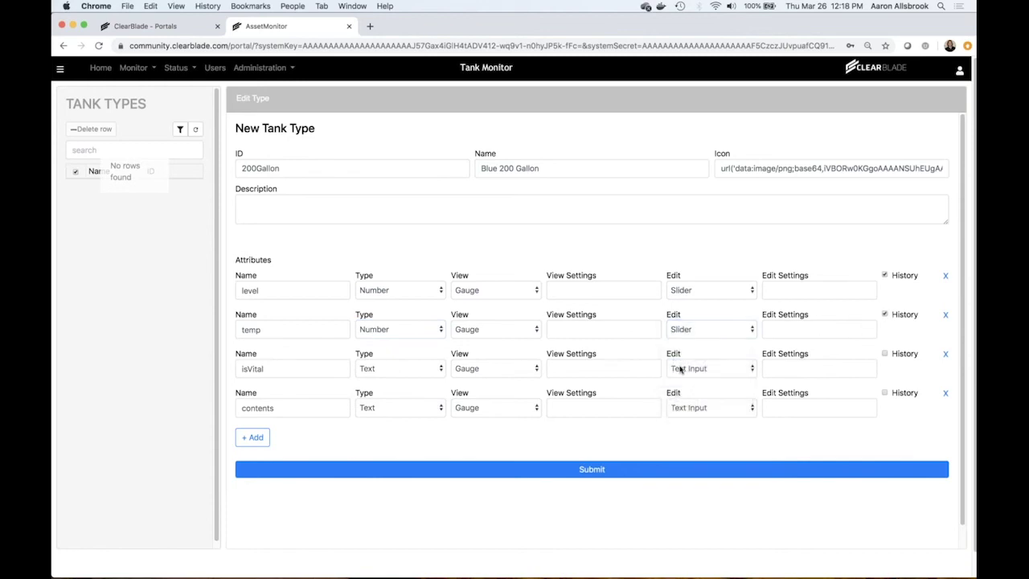
Set the isVital attribute to True/False with Toggle Switch for both view and edit, and enable its history
left_click(407, 368)
left_click(411, 421)
left_click(471, 368)
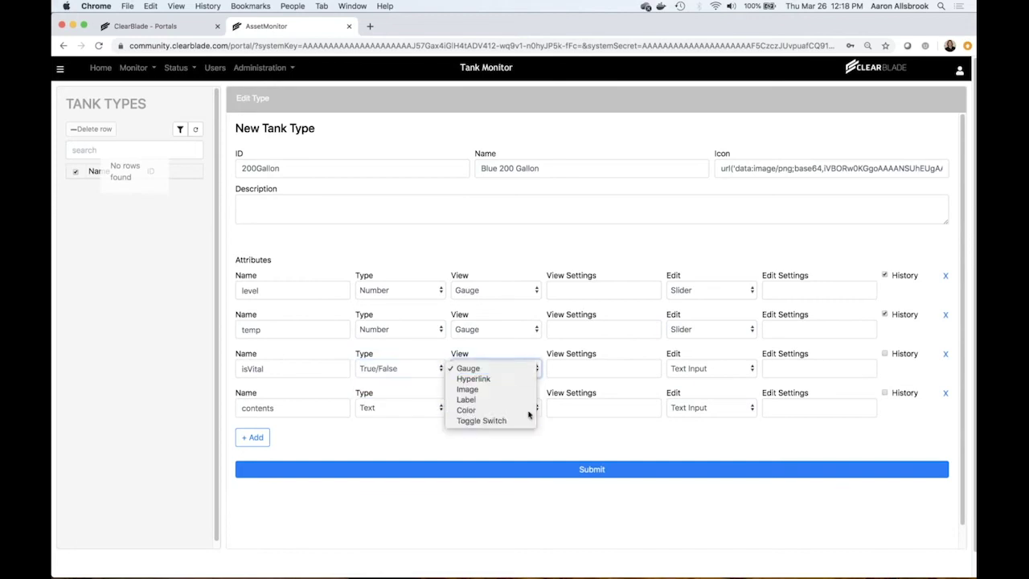
left_click(486, 422)
left_click(705, 368)
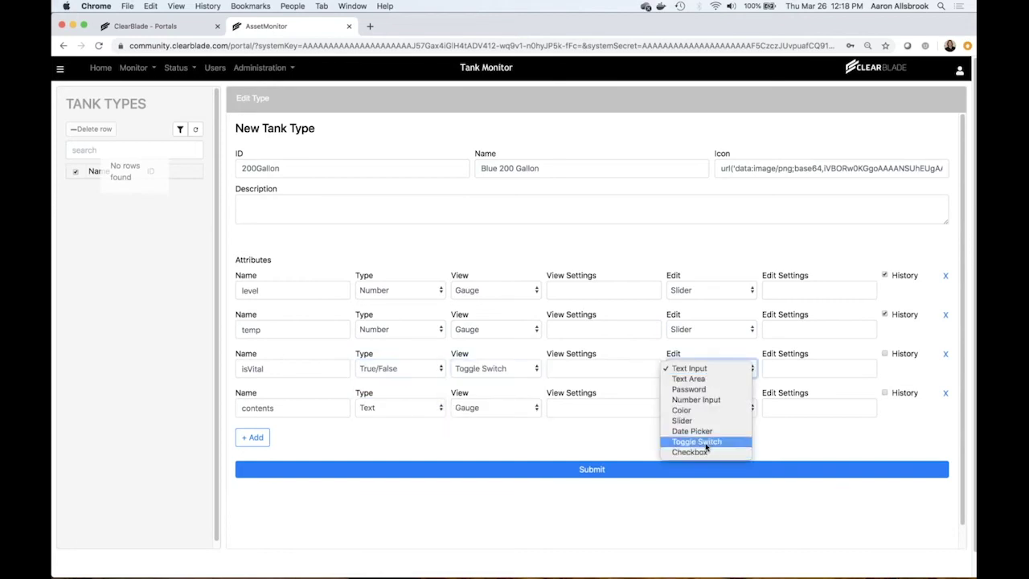
left_click(706, 442)
left_click(884, 354)
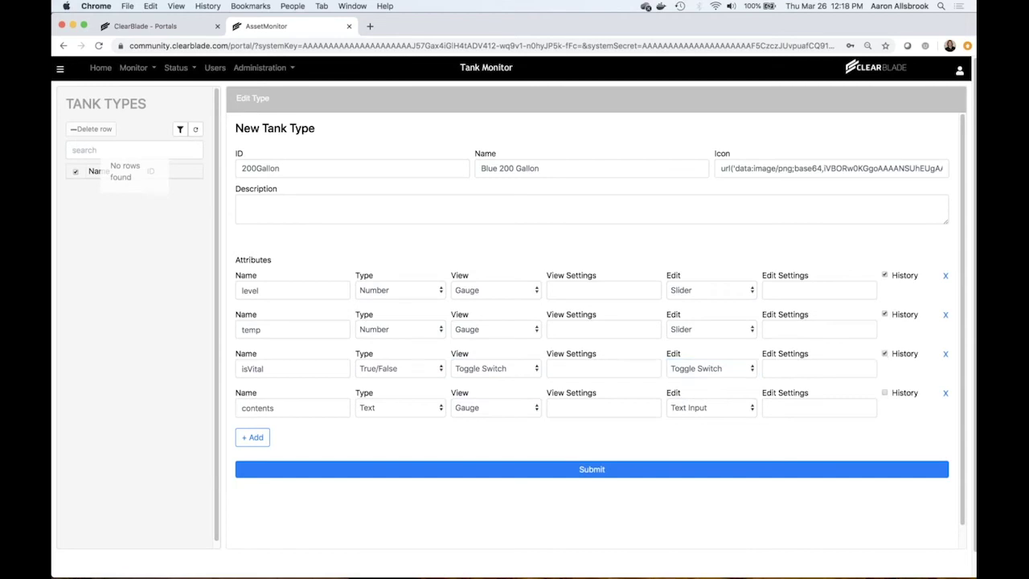
Set the contents attribute's view to Label and submit the new tank type
left_click(476, 410)
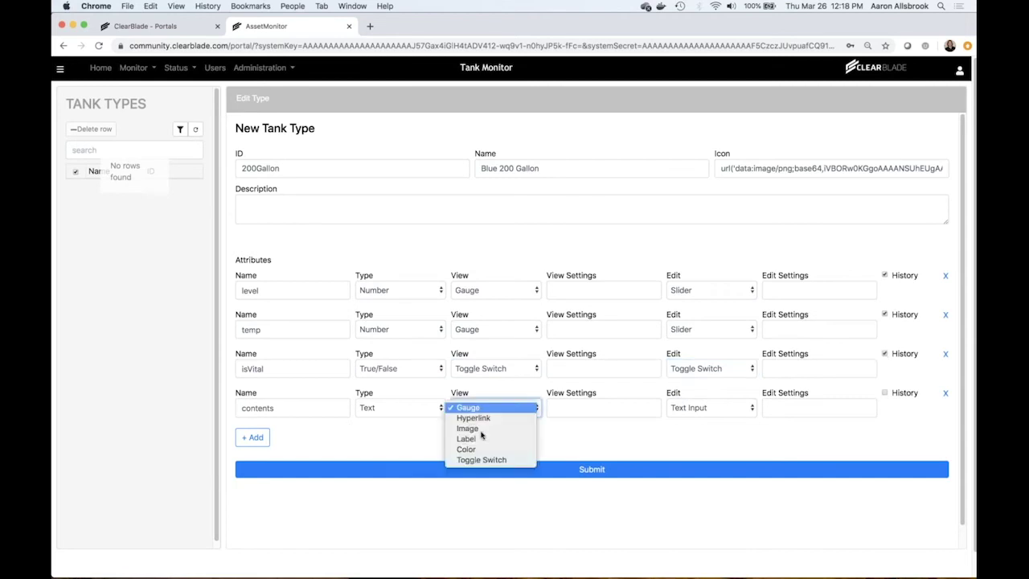
key("Return")
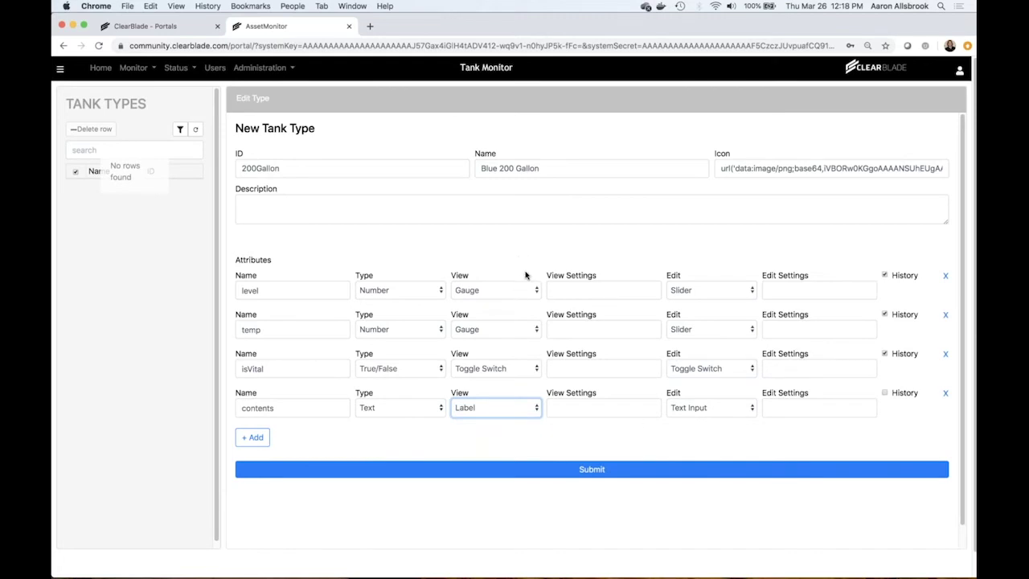
left_click(572, 471)
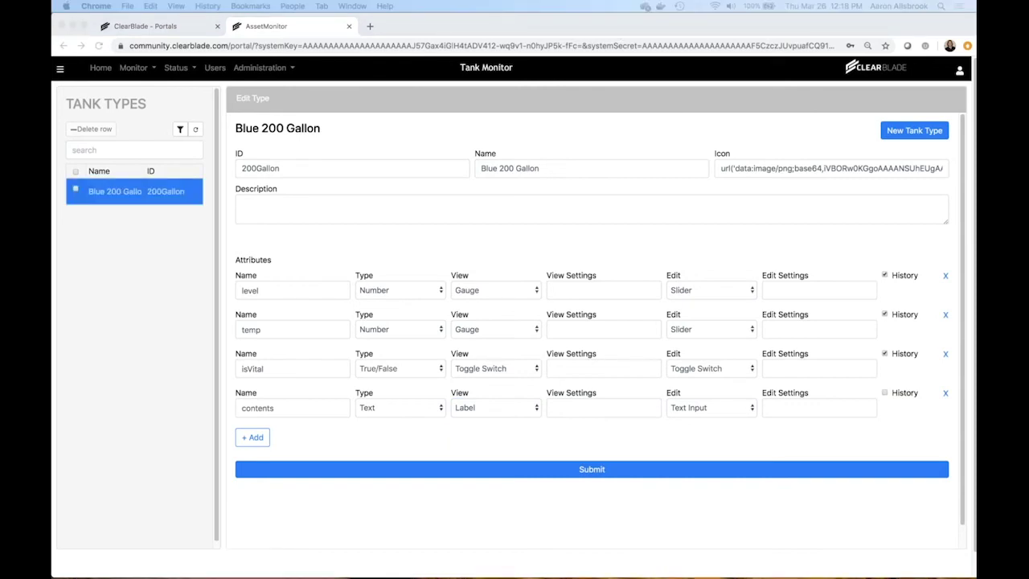
Start a new plant type with ID acidPlant, name Acid Plant and the copied base64 PNG image URL as its icon
left_click(288, 69)
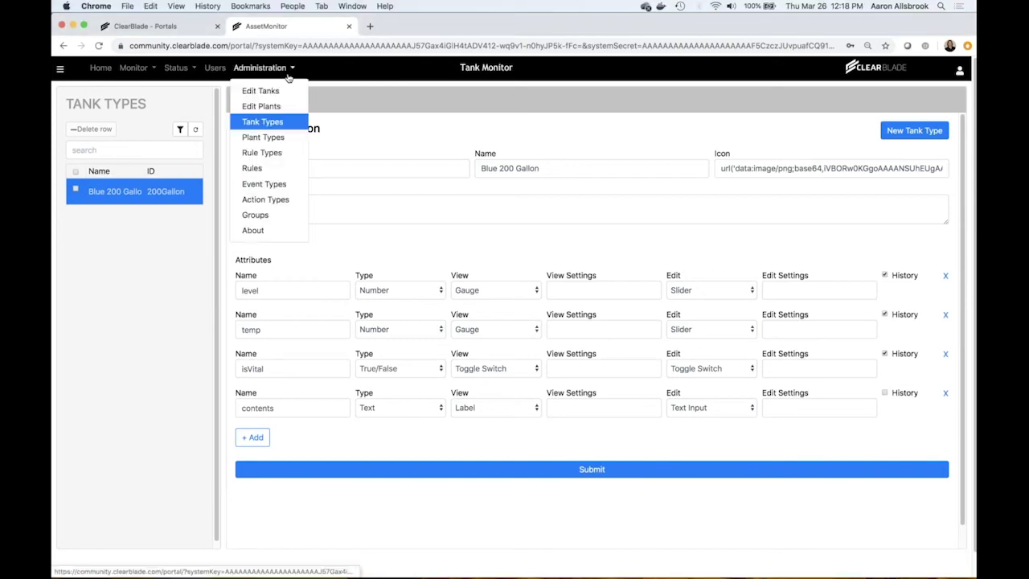
left_click(279, 138)
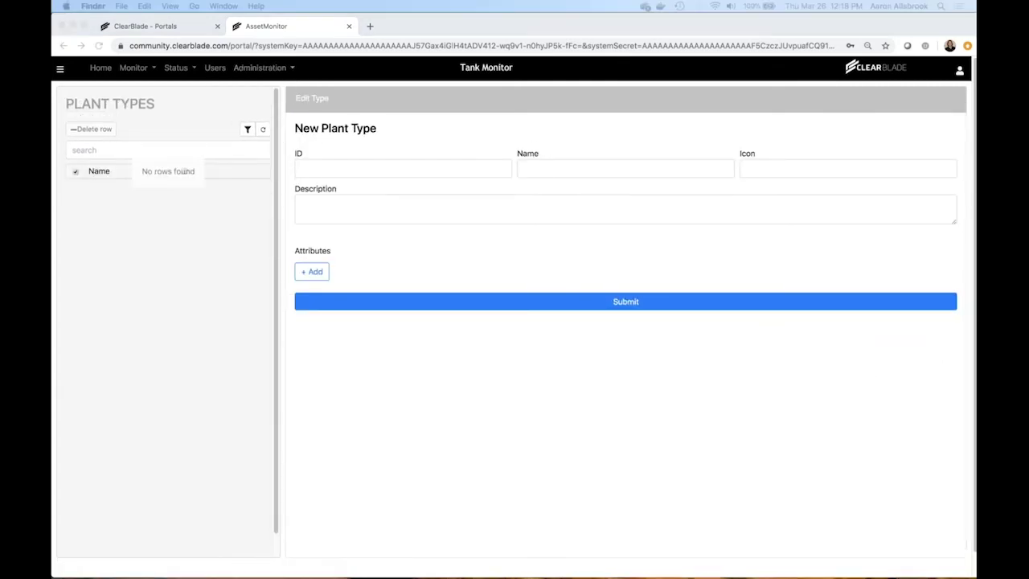
left_click(401, 170)
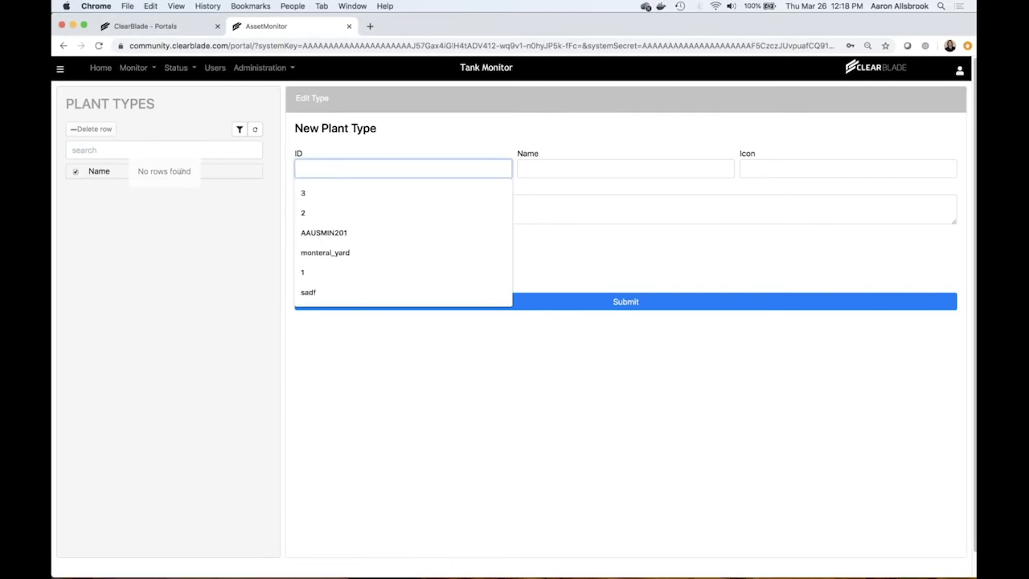
type("acd")
key("BackSpace")
type("idPlant")
key("Tab")
type("Acid Plant")
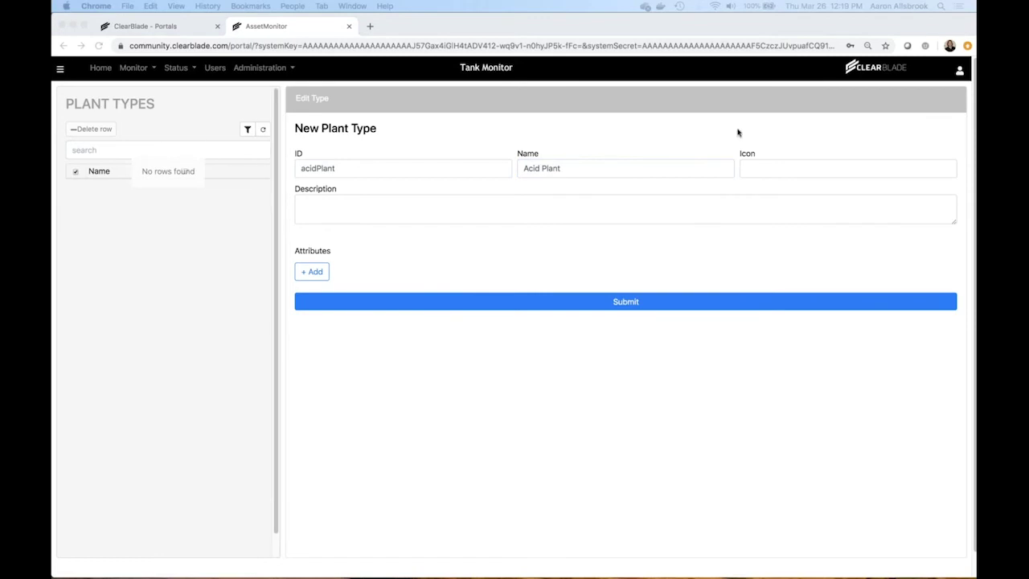
left_click(772, 167)
key("super+v")
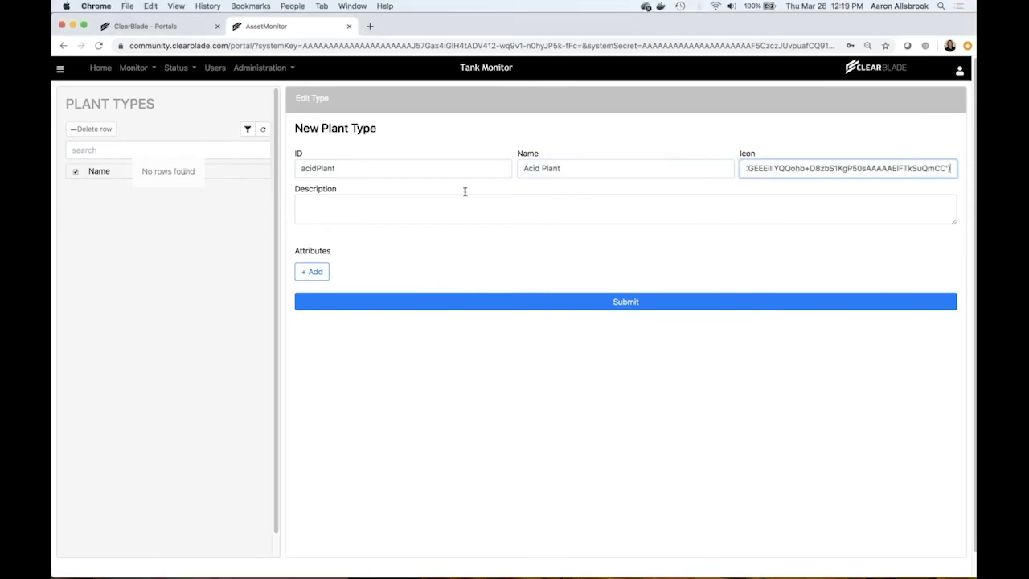
Add a productionRate attribute of type Number with a Label view and history enabled, and submit the plant type
left_click(306, 273)
left_click(318, 279)
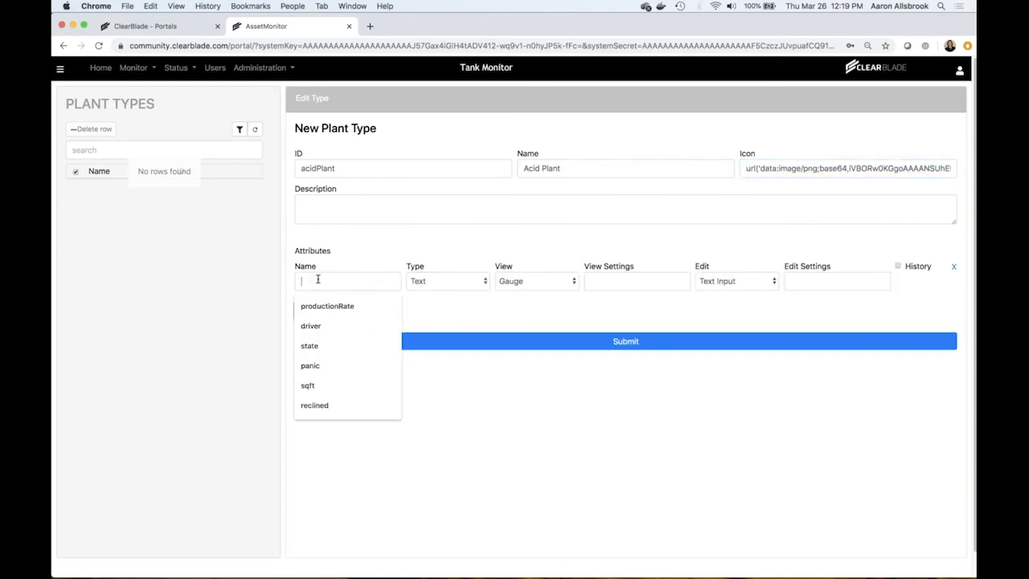
type("pr")
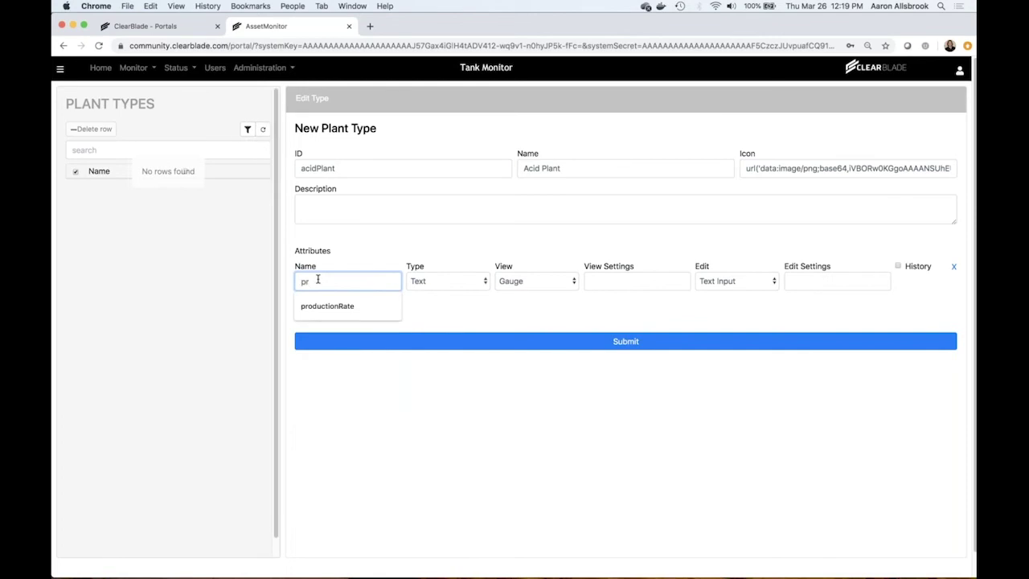
left_click(327, 307)
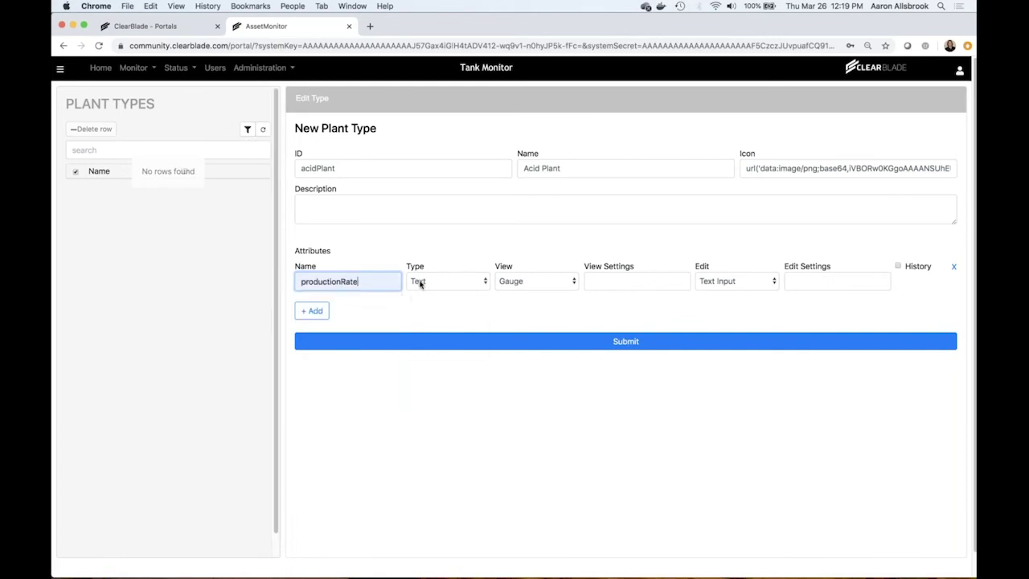
left_click(421, 283)
left_click(423, 292)
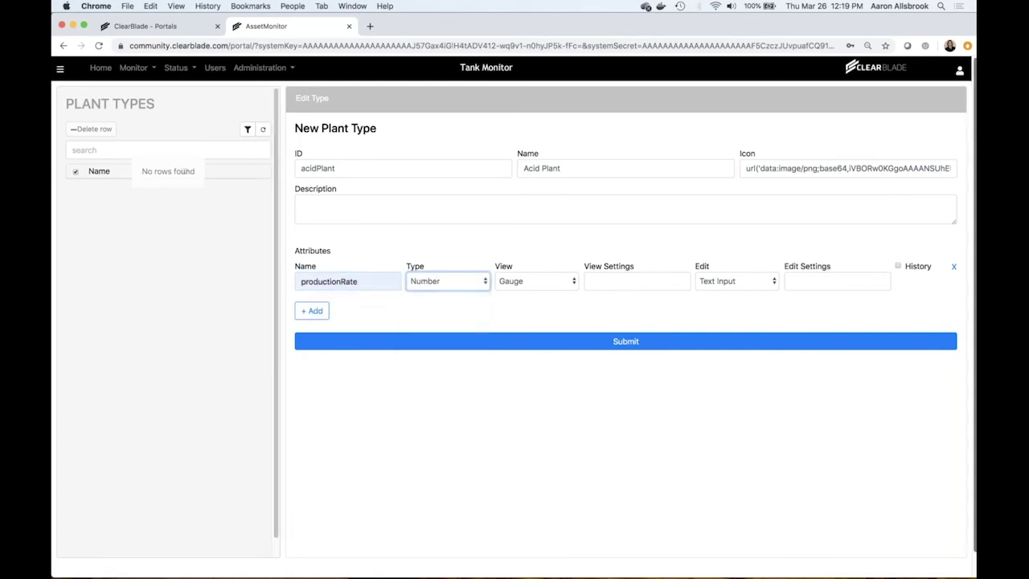
left_click(547, 283)
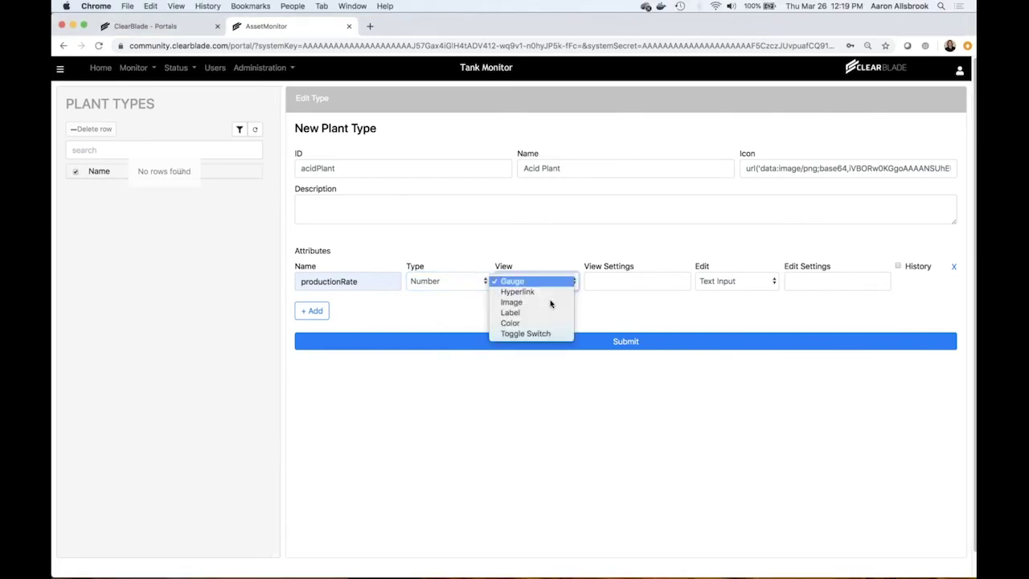
left_click(510, 312)
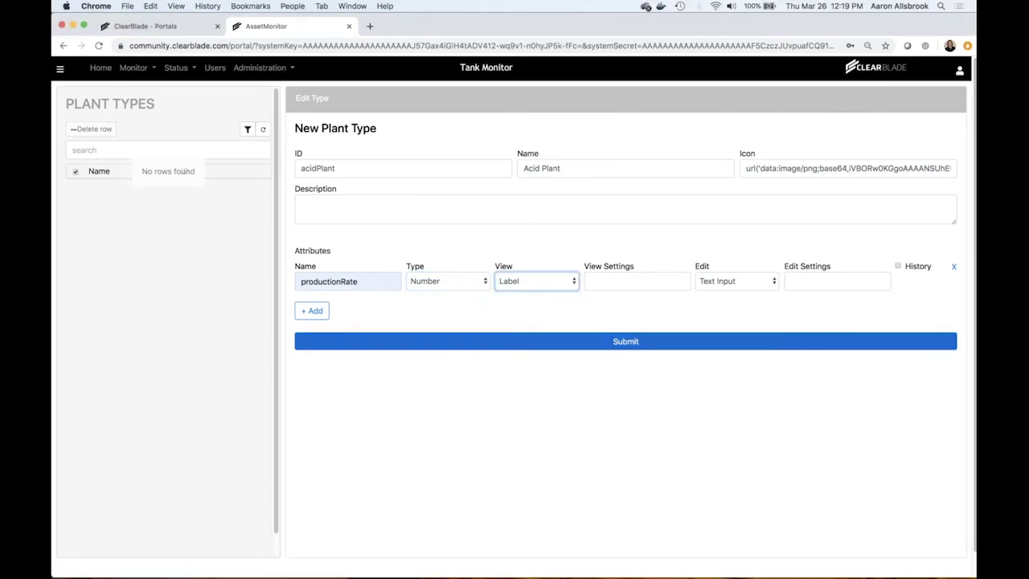
left_click(898, 265)
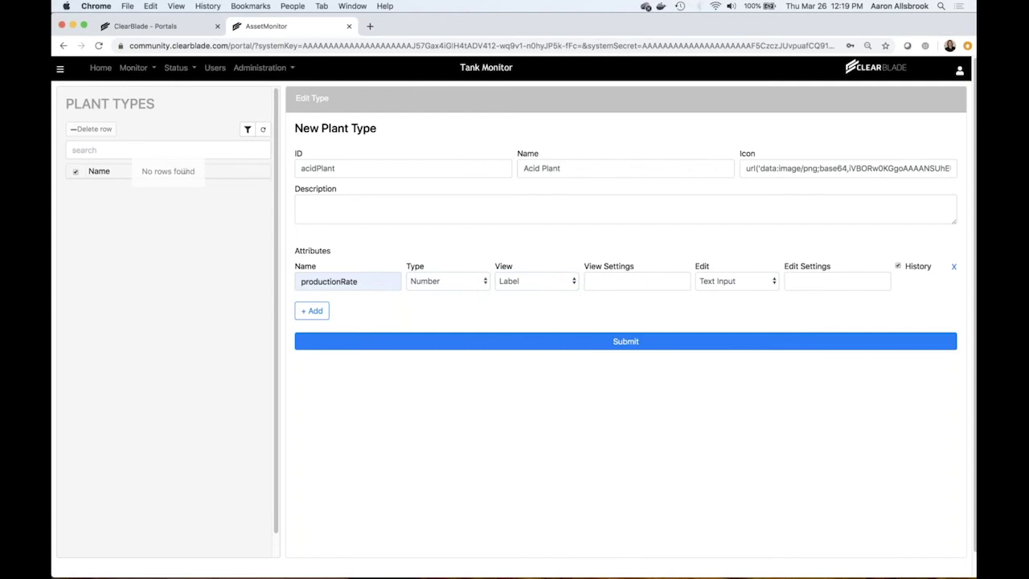
left_click(690, 346)
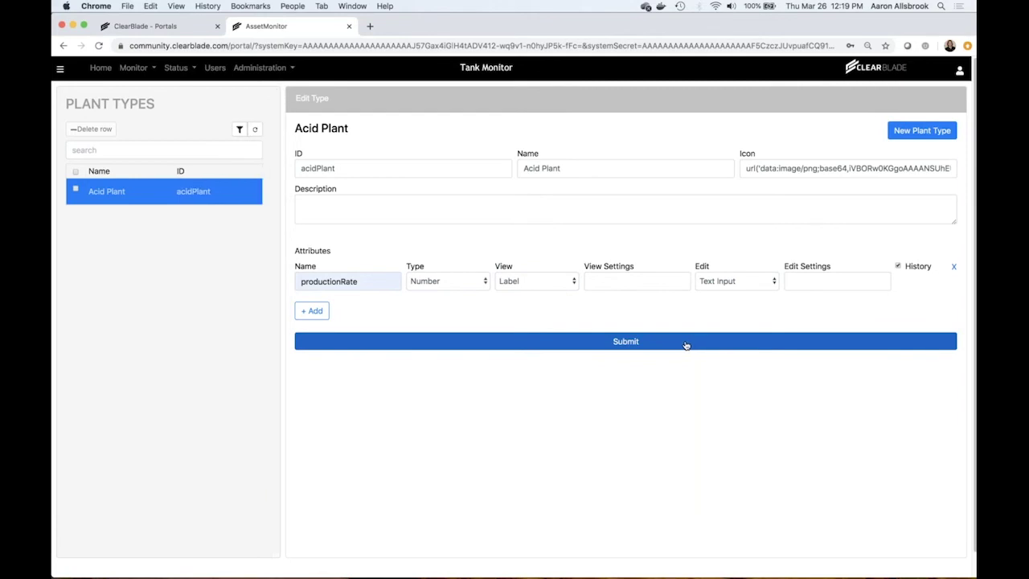
Start a new tank of type Blue 200 Gallon with ID tank1 and name Tank 1 - Zone 12
left_click(288, 69)
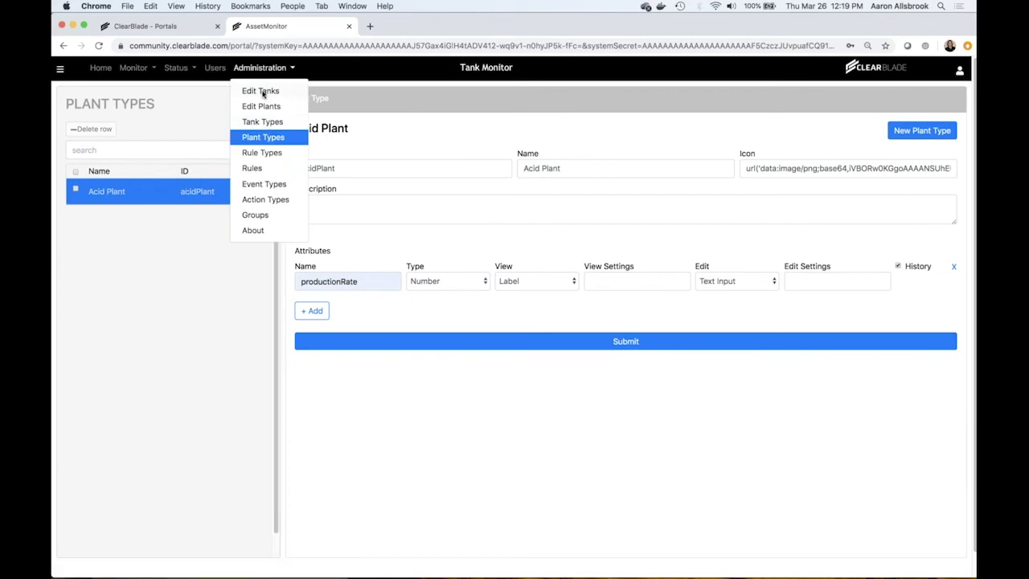
left_click(261, 92)
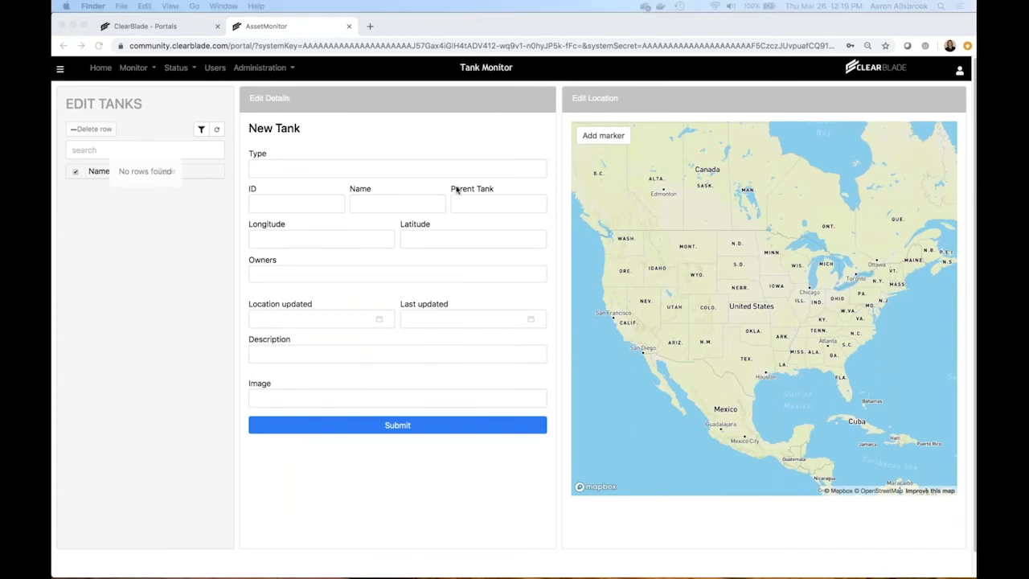
left_click(411, 171)
left_click(410, 171)
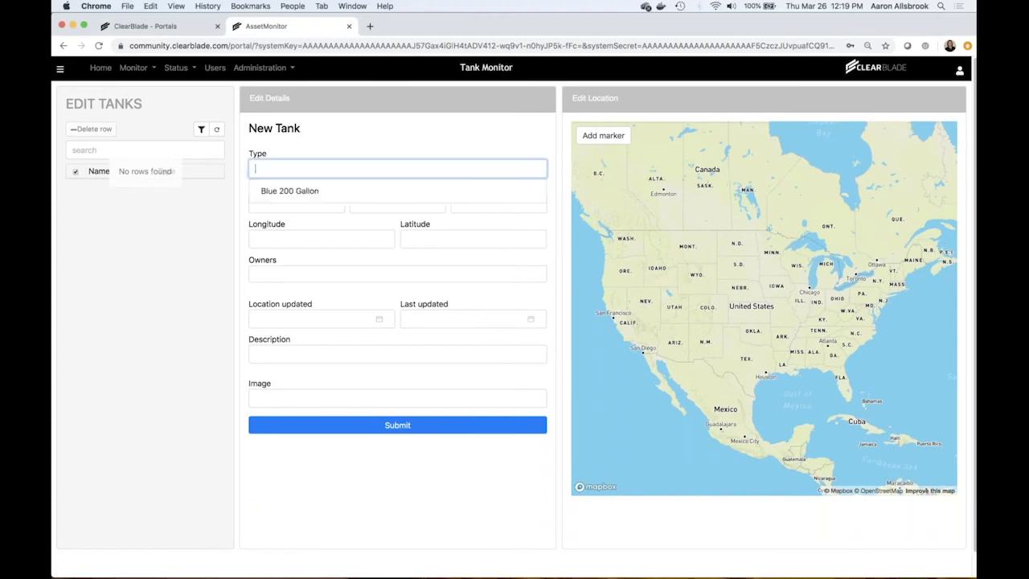
left_click(279, 193)
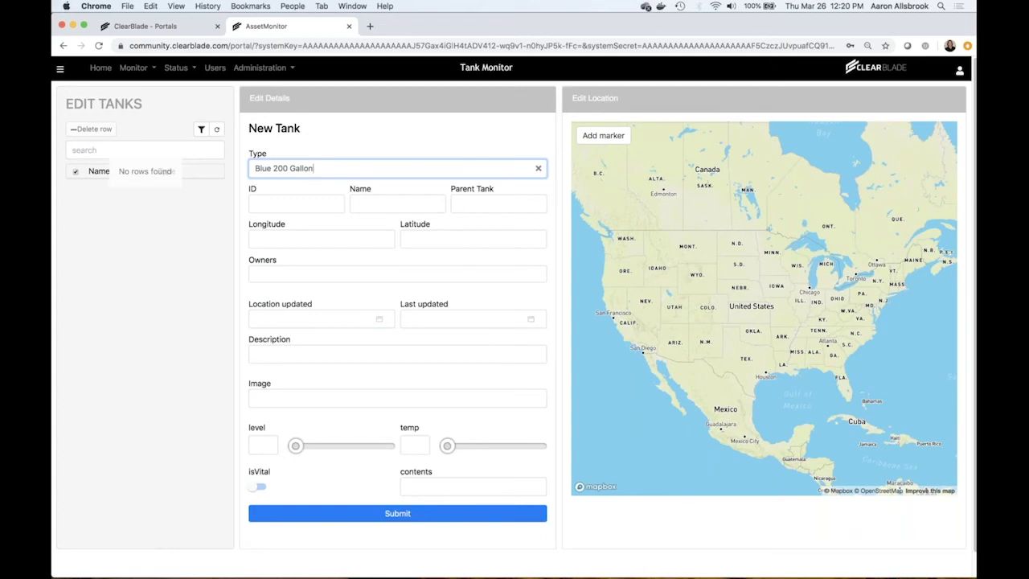
left_click(260, 203)
type("tank1")
key("Tab")
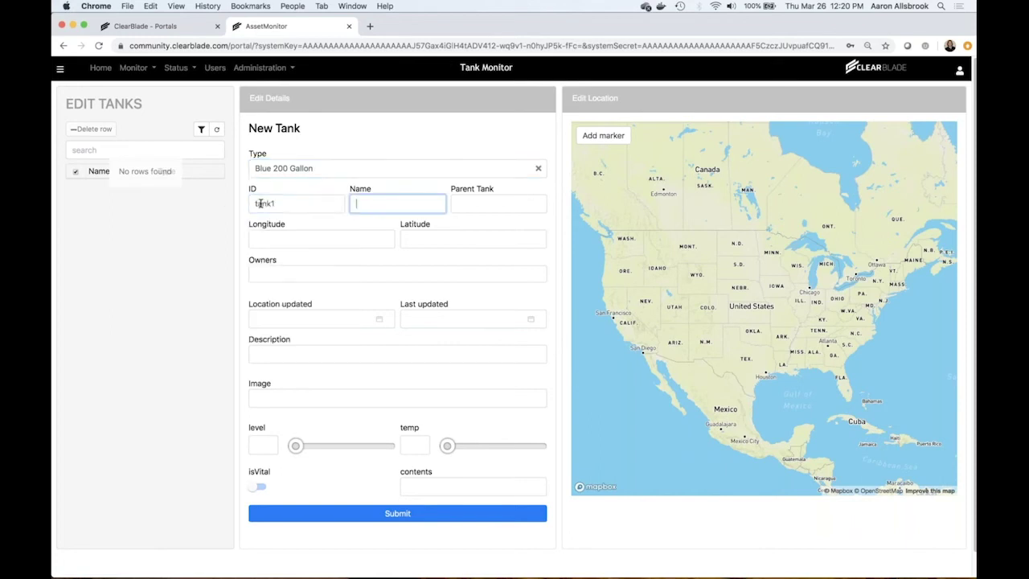
type("Tank 1 - Zone 12")
Place the tank's map marker in central Austin, just west of downtown, and submit the new tank
scroll(749, 368, "up", 5)
scroll(746, 365, "up", 3)
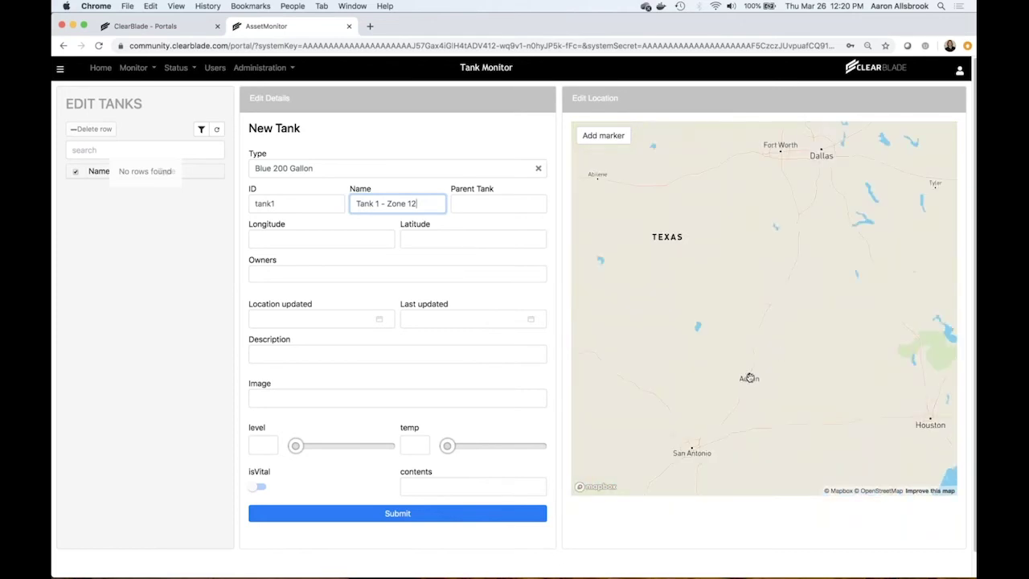
scroll(749, 374, "up", 3)
scroll(750, 381, "up", 4)
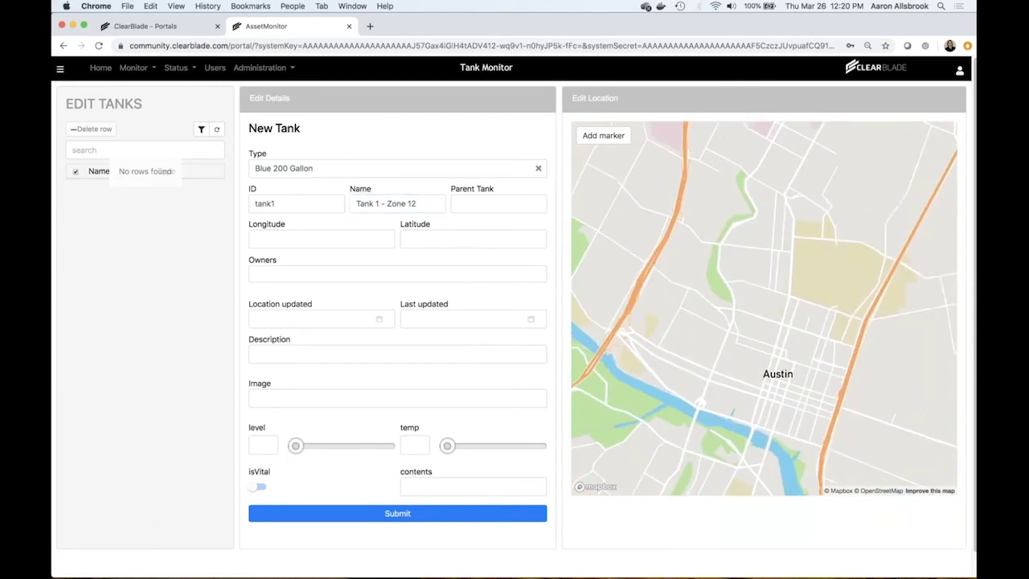
left_click(608, 138)
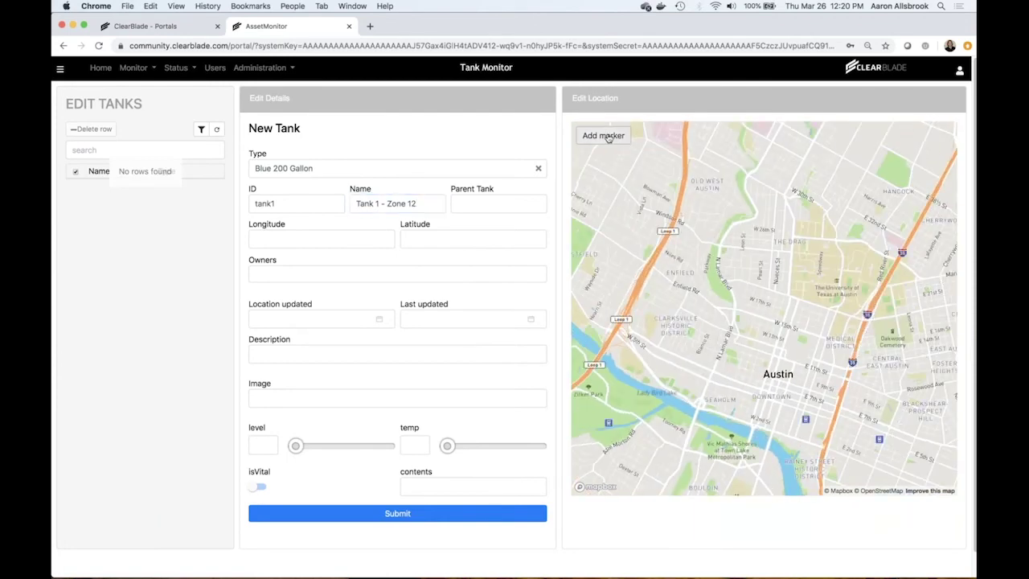
left_click(763, 308)
left_click(763, 307)
left_click_drag(763, 307, 742, 361)
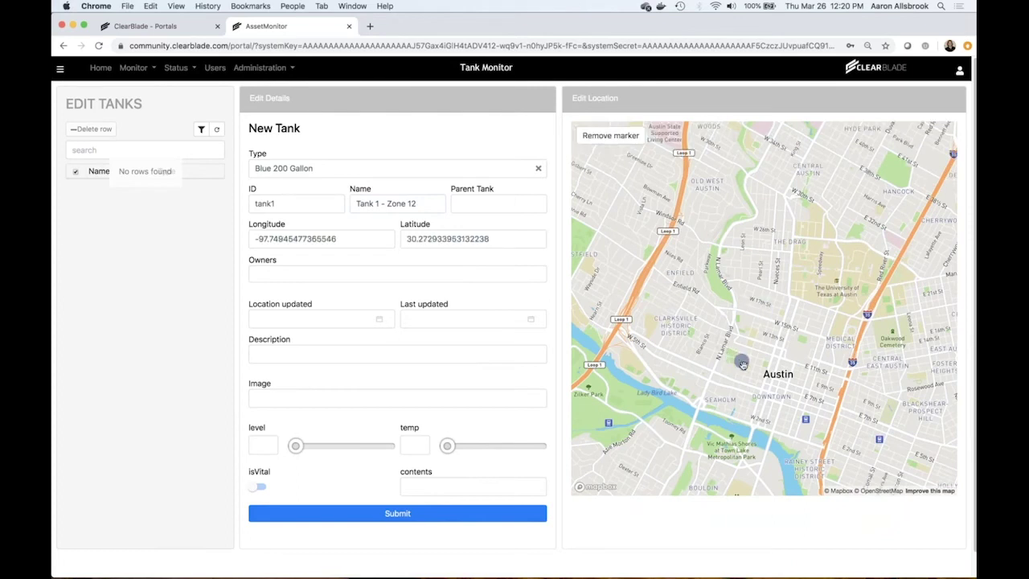
left_click(390, 519)
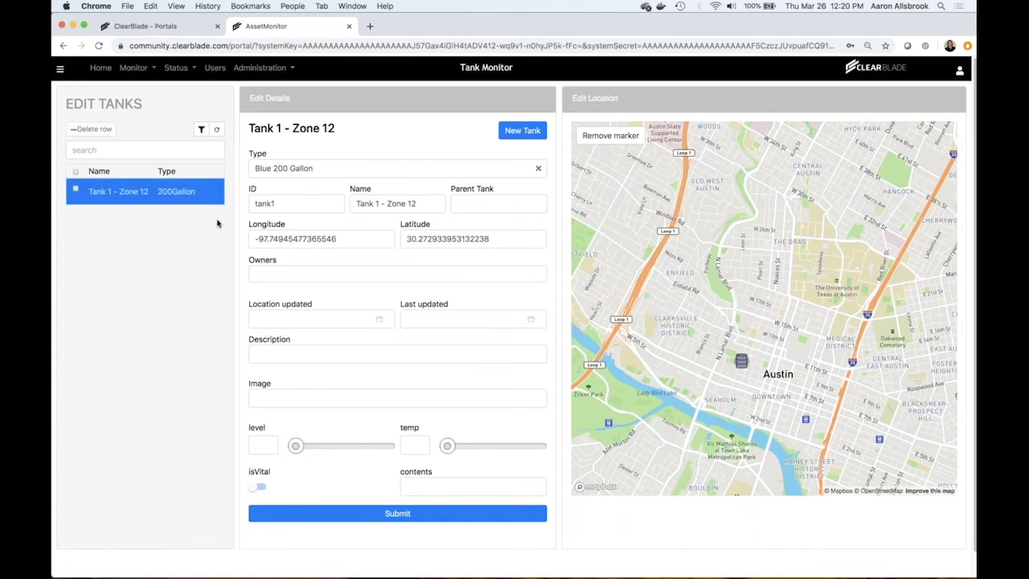
Start a new plant of type Acid Plant with ID austin_plant and name Austin AcidPlant
left_click(294, 69)
left_click(274, 107)
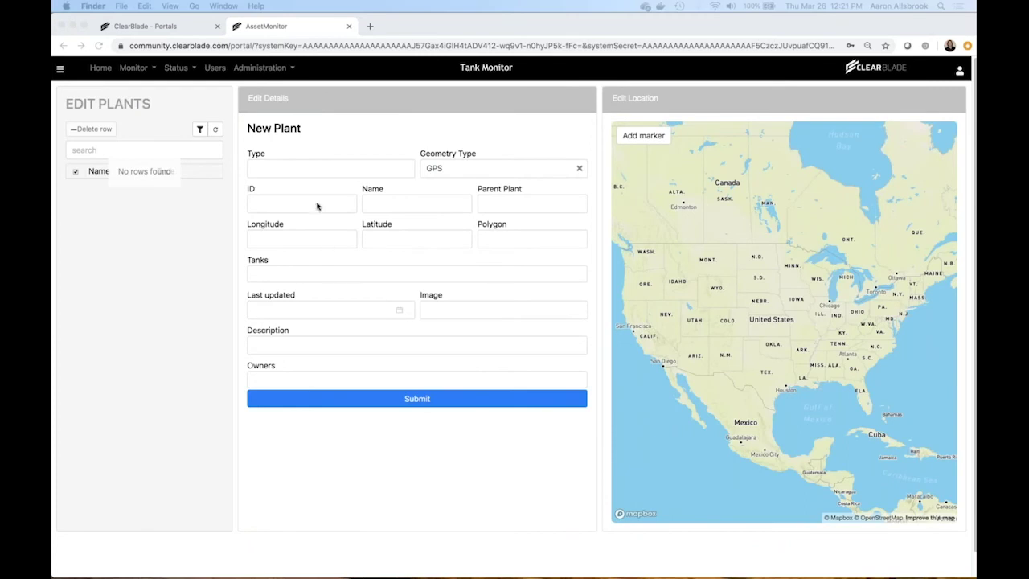
left_click(325, 166)
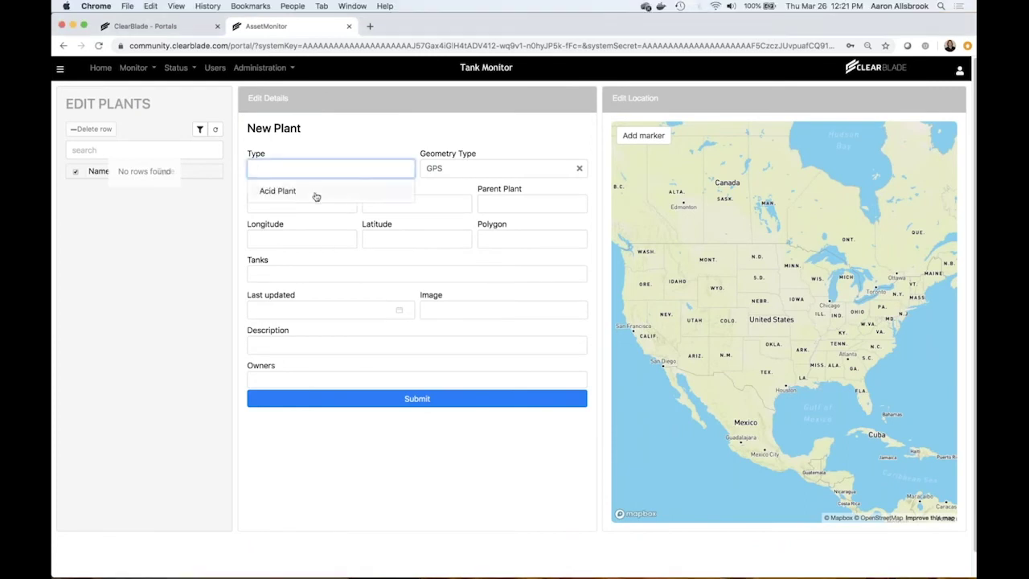
left_click(314, 195)
left_click(306, 203)
type("austin_plant")
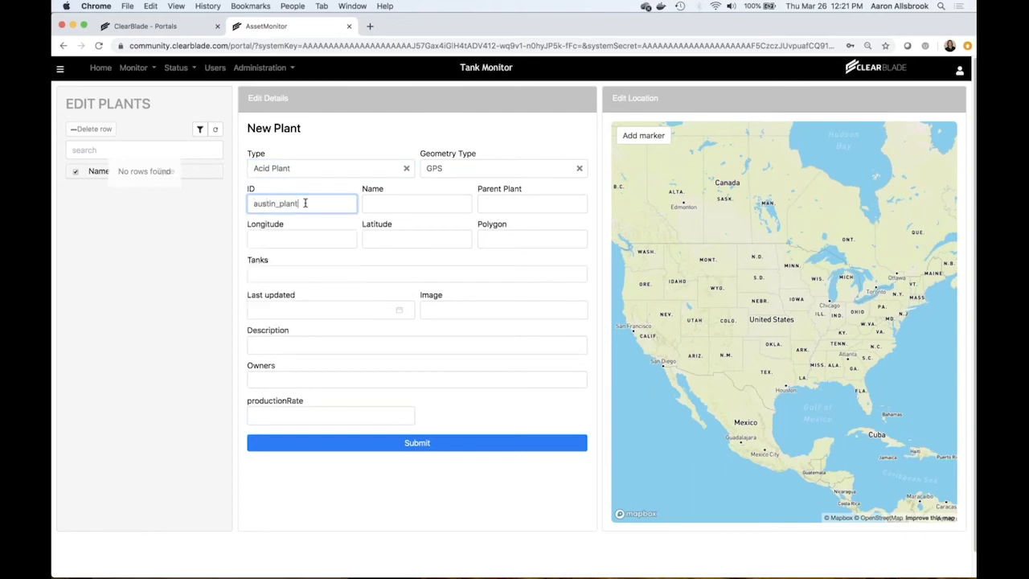
key("Tab")
type("A")
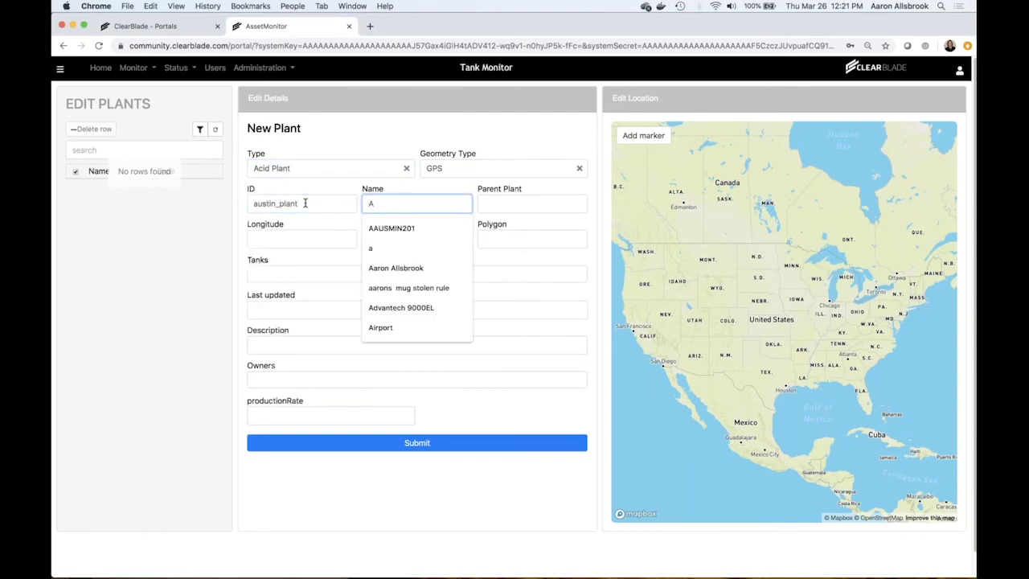
type("ustin AcidPlant")
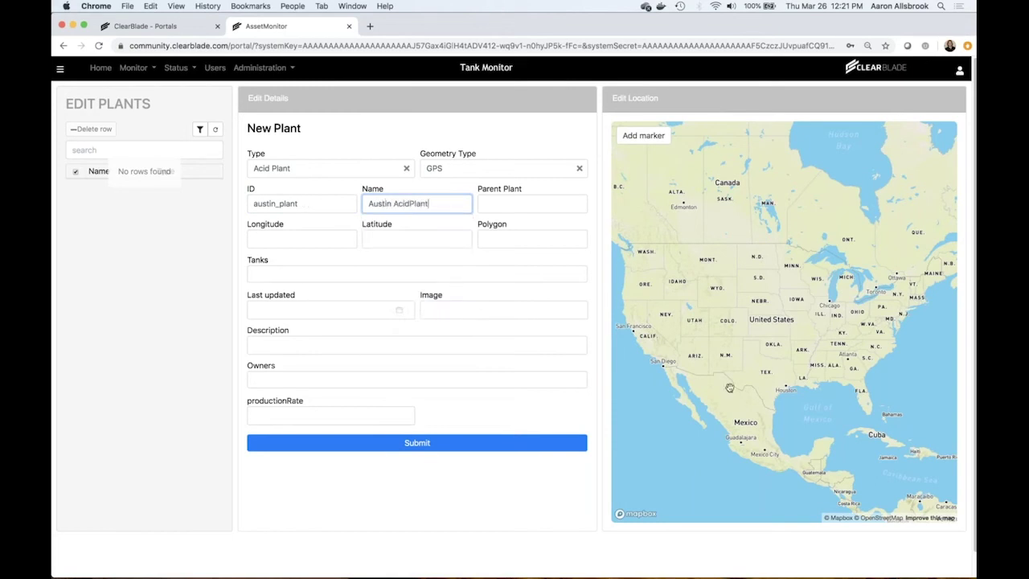
Add a map marker for the plant and position it in central Austin, just west of the University of Texas
scroll(775, 376, "up", 3)
scroll(775, 376, "up", 4)
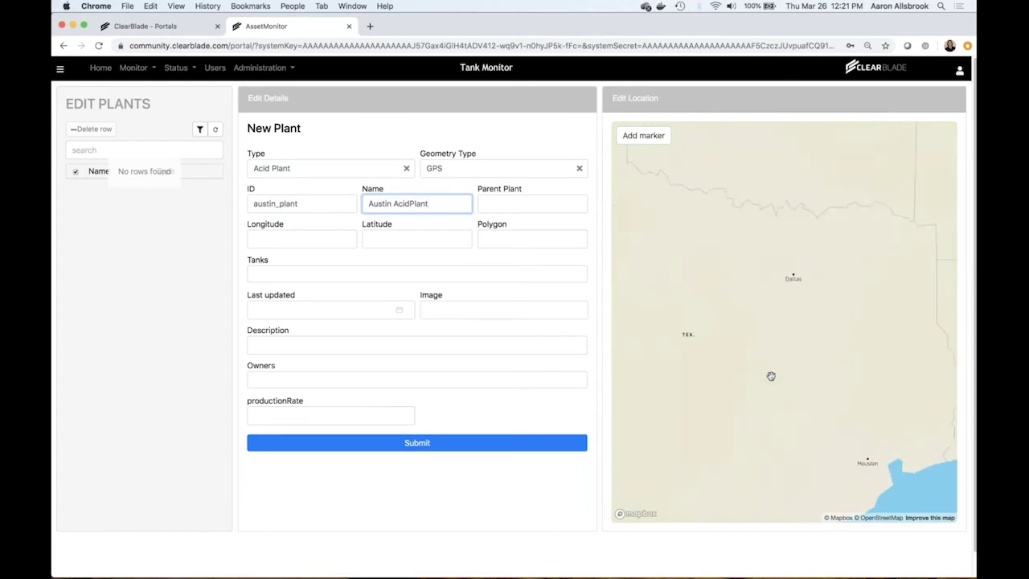
left_click_drag(782, 399, 804, 384)
scroll(804, 384, "up", 5)
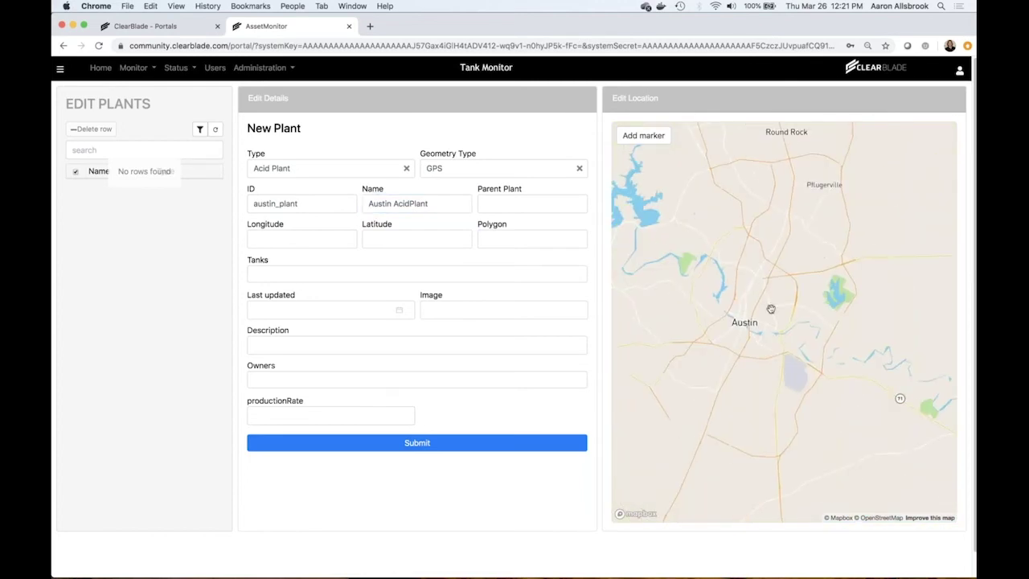
scroll(764, 296, "up", 3)
left_click_drag(650, 168, 648, 143)
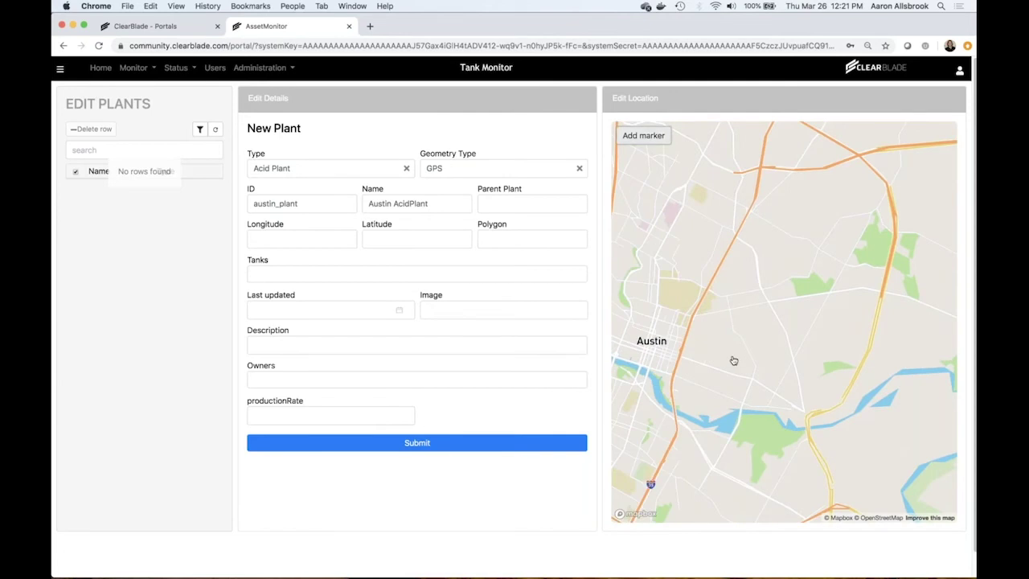
left_click(780, 326)
left_click_drag(780, 321, 637, 315)
Set the plant's productionRate to 800 barrels a day and submit the plant
left_click(351, 416)
left_click(316, 441)
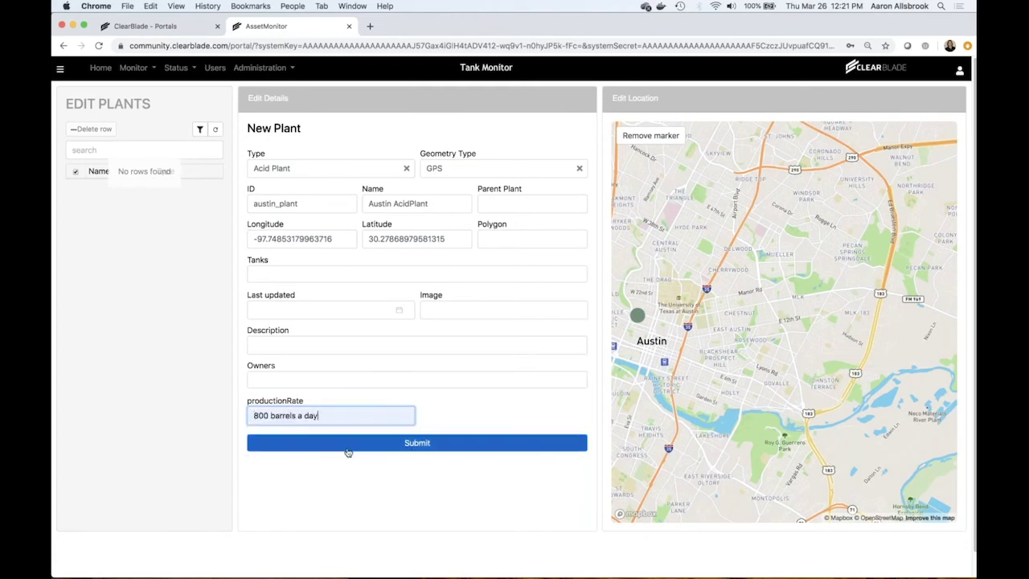
left_click(390, 449)
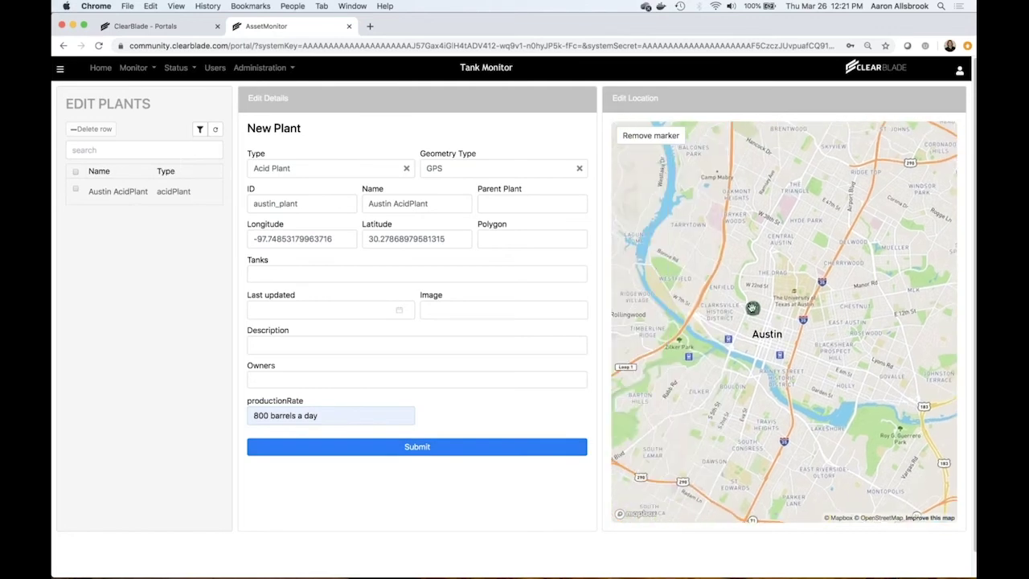
Open Austin AcidPlant for editing from the home map and draw a boundary polygon around its marker
left_click(102, 69)
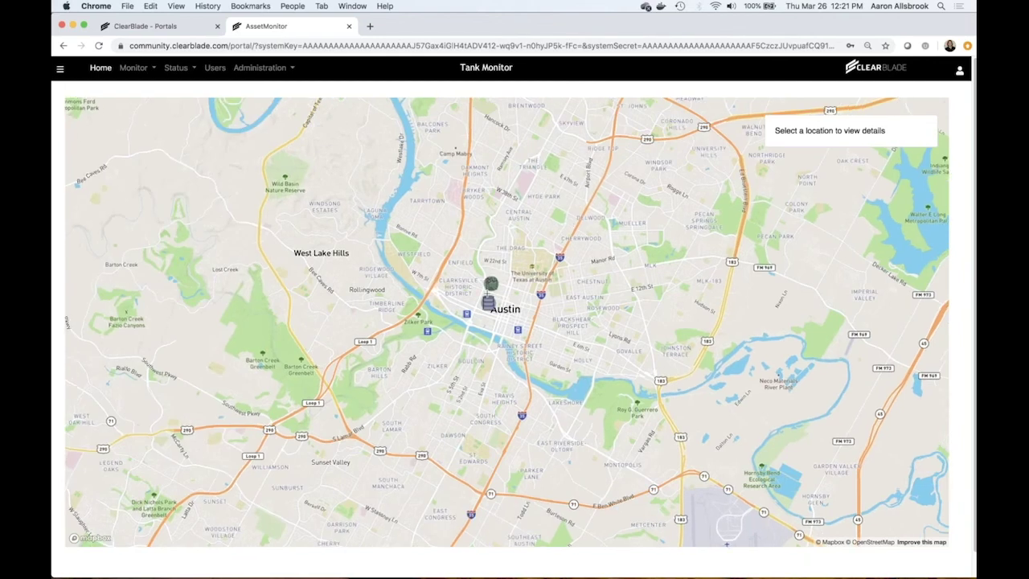
scroll(487, 294, "up", 3)
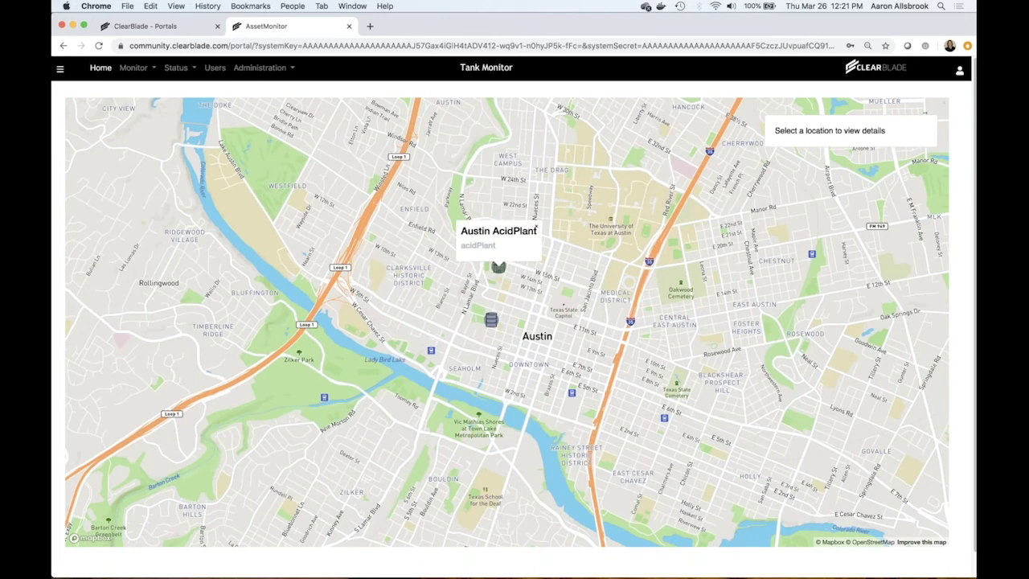
left_click(498, 267)
left_click(795, 233)
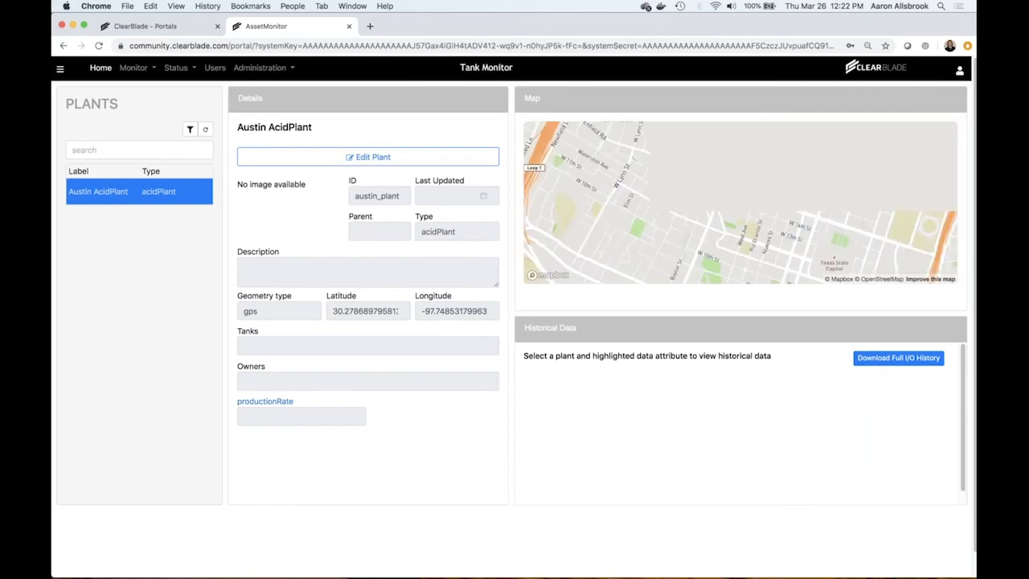
left_click(368, 157)
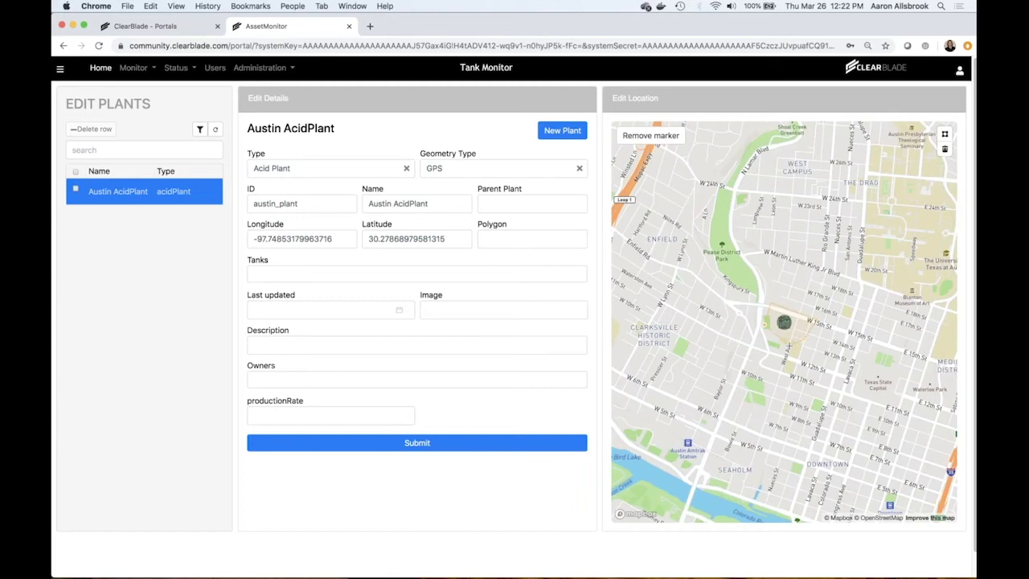
left_click(788, 346)
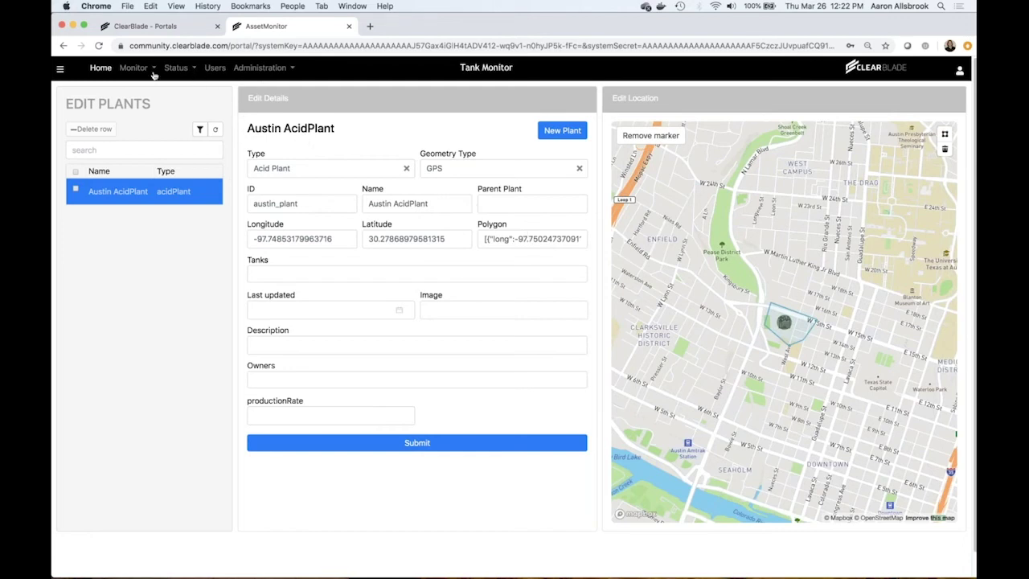
Examine the field definitions of the Send SMS action type
left_click(293, 69)
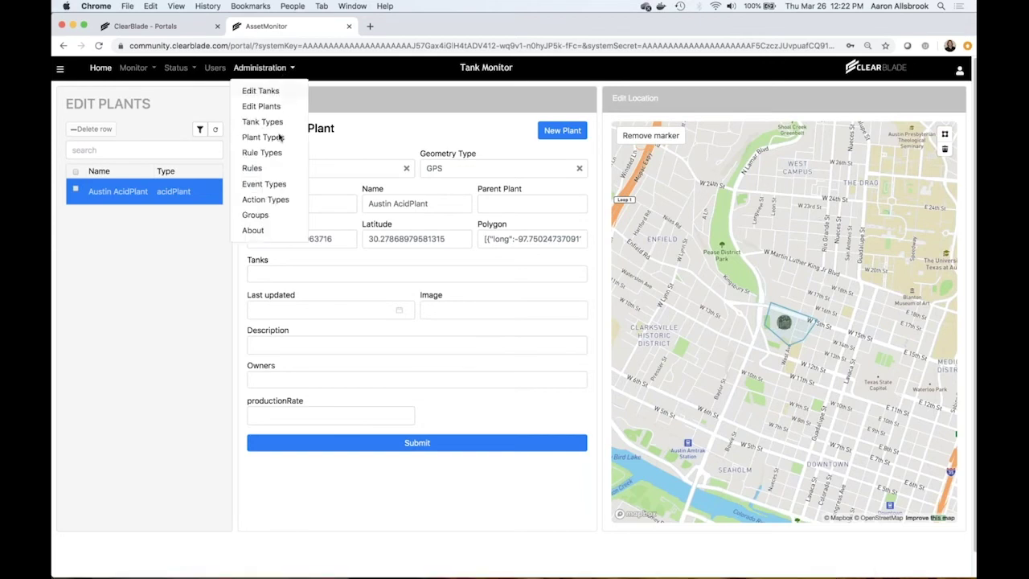
left_click(276, 200)
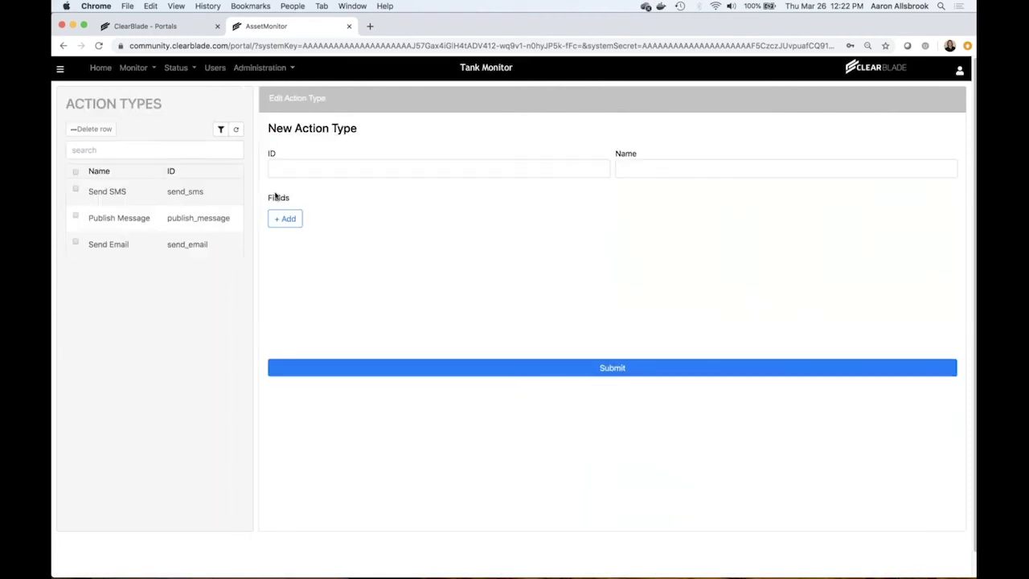
left_click(124, 197)
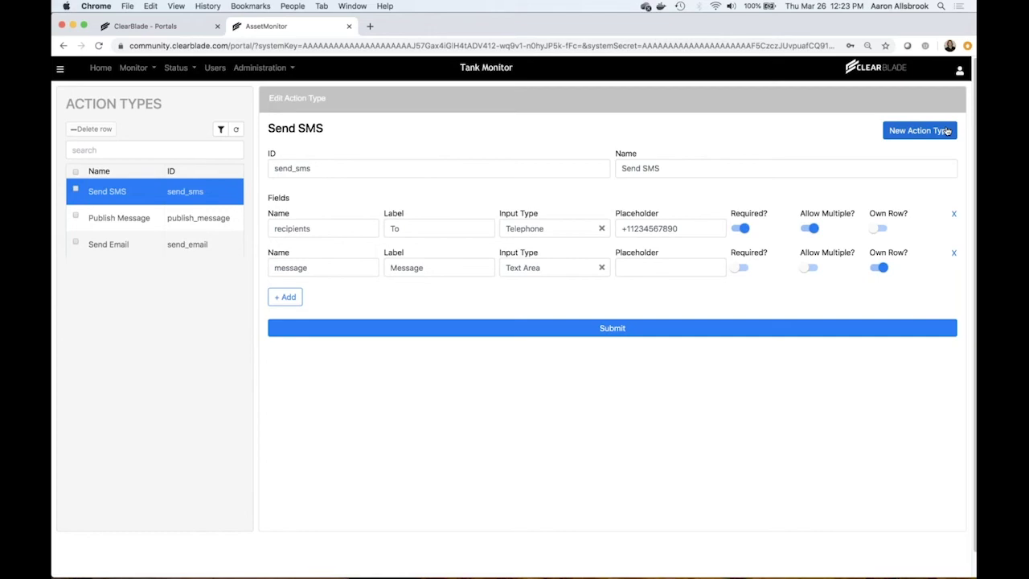
Start a new event type with the ID vital_tank_low
left_click(291, 69)
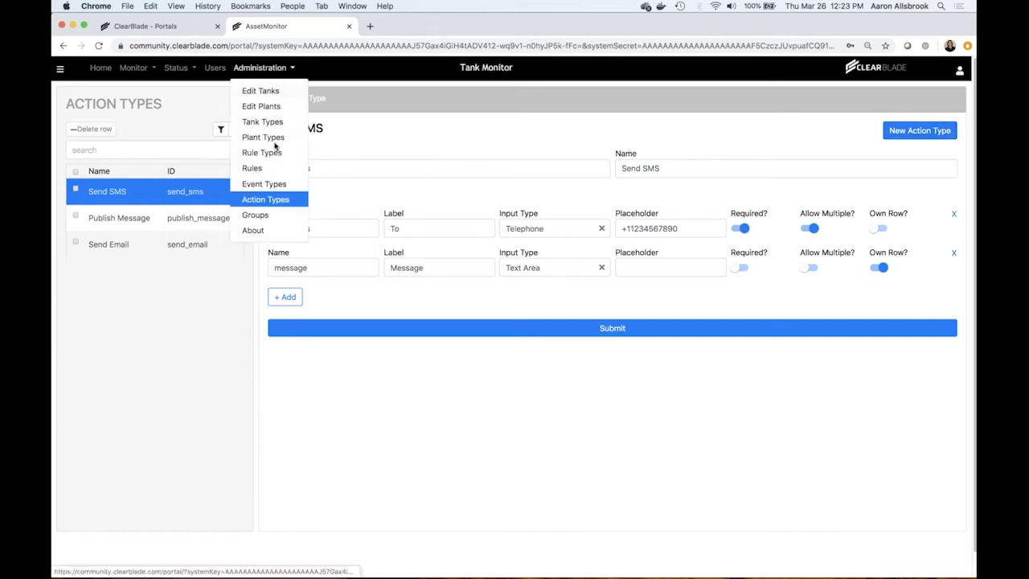
left_click(266, 185)
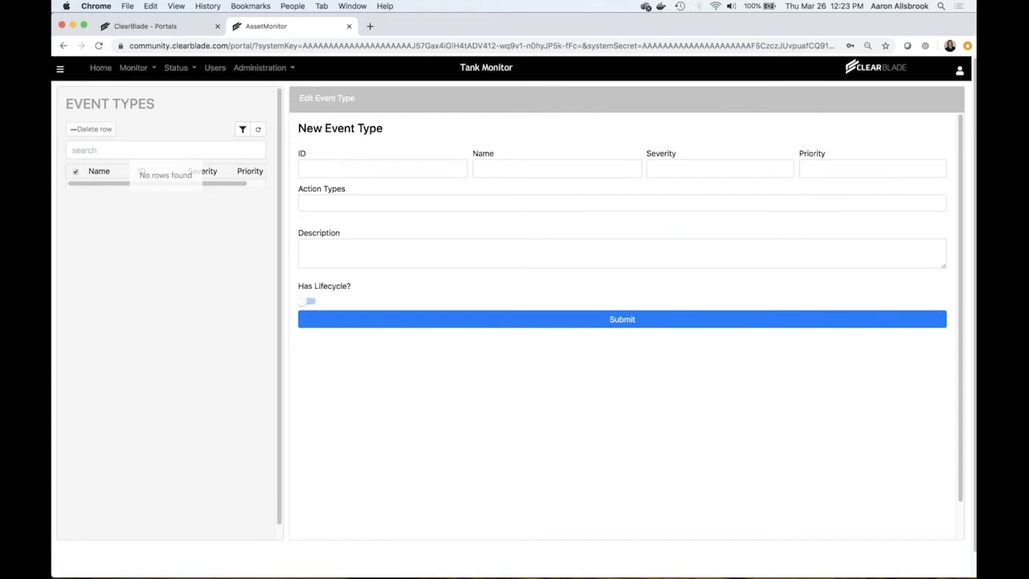
key("super+Tab")
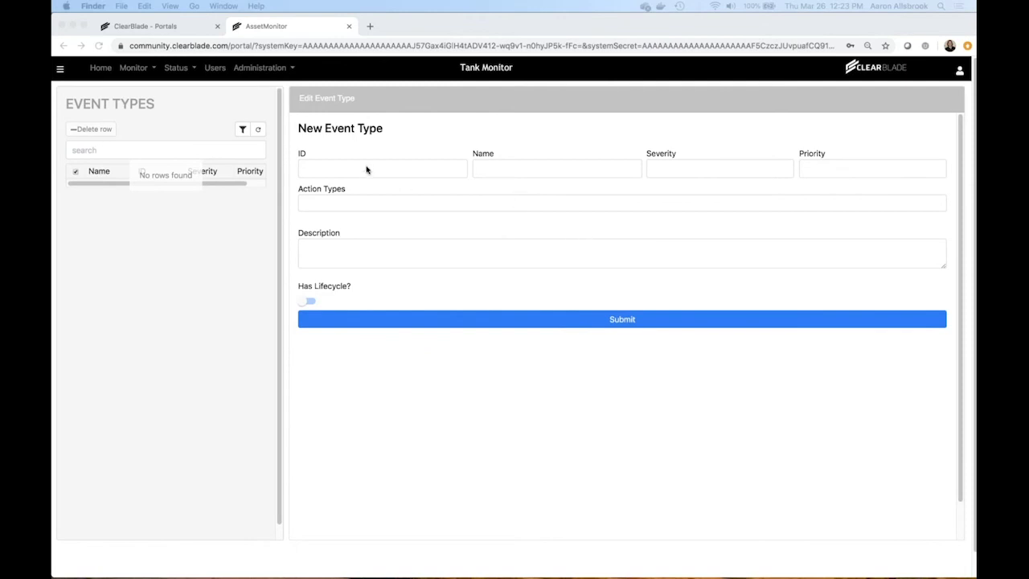
left_click(337, 170)
left_click(337, 170)
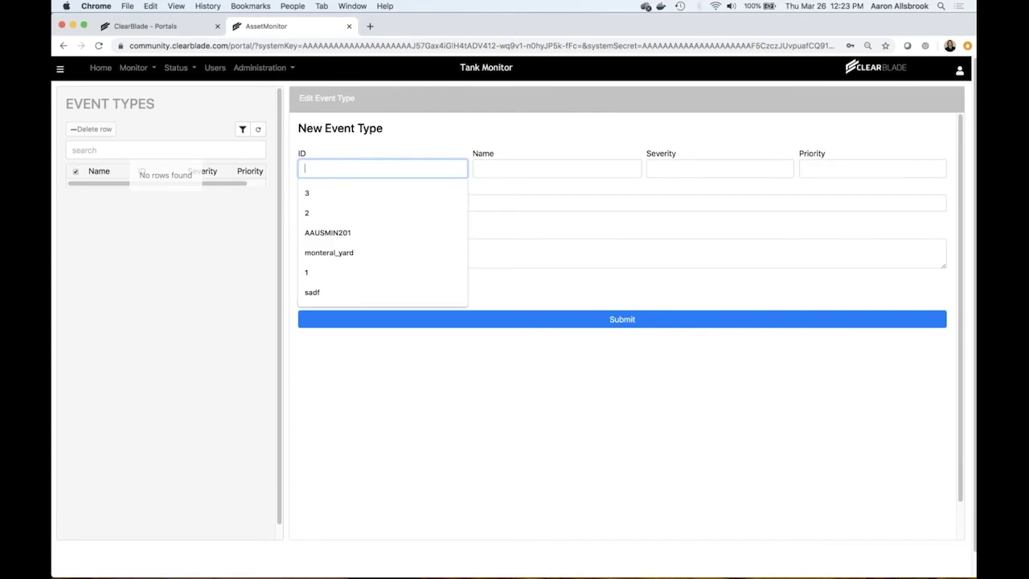
type("vital_ta")
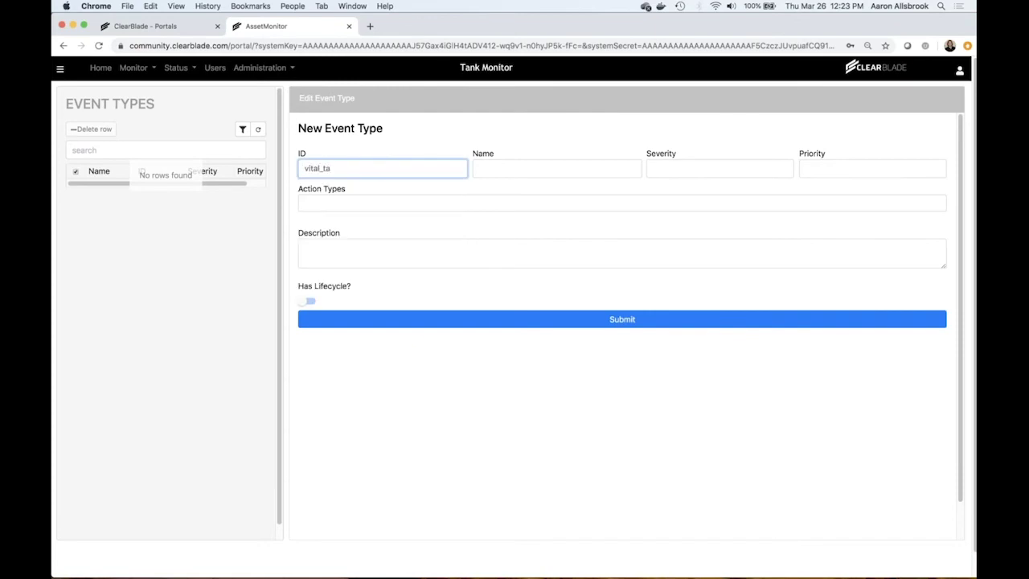
type("nk_low")
key("Tab")
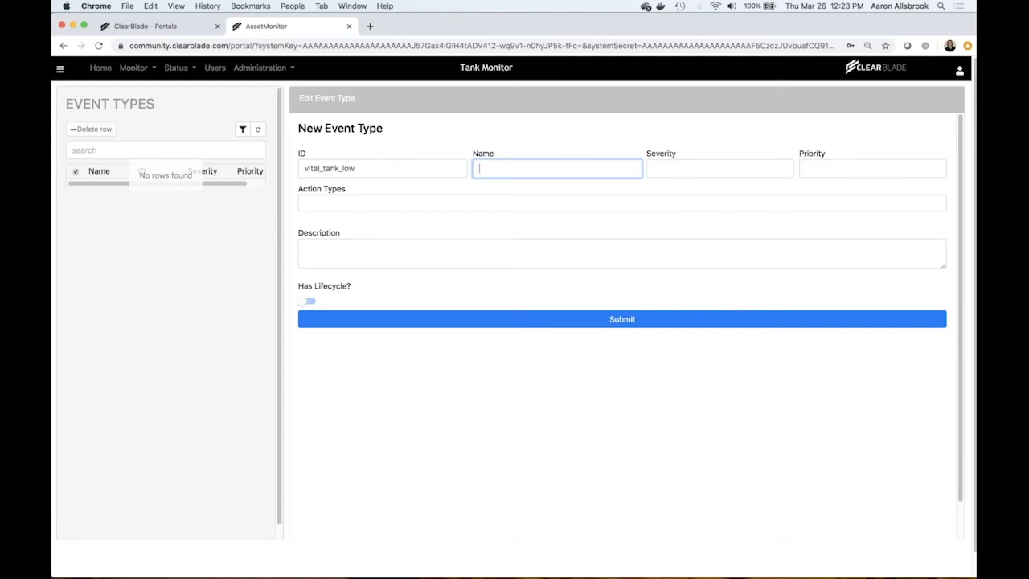
Name the event type Vital Tank Low and set both its severity and priority to 1
type("Vital Tank Low")
left_click(673, 170)
type("1")
left_click(829, 167)
type("1")
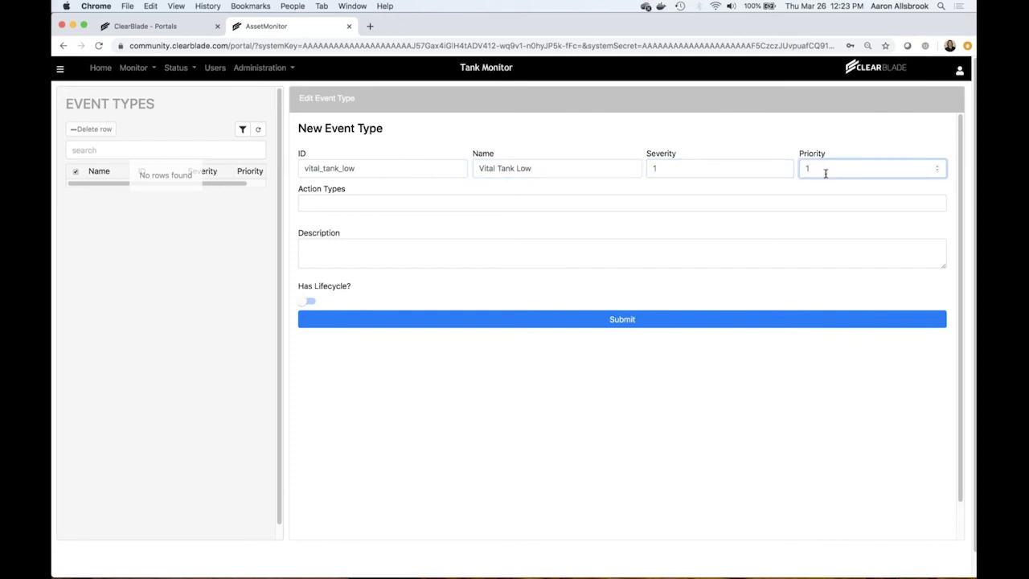
key("super+Tab")
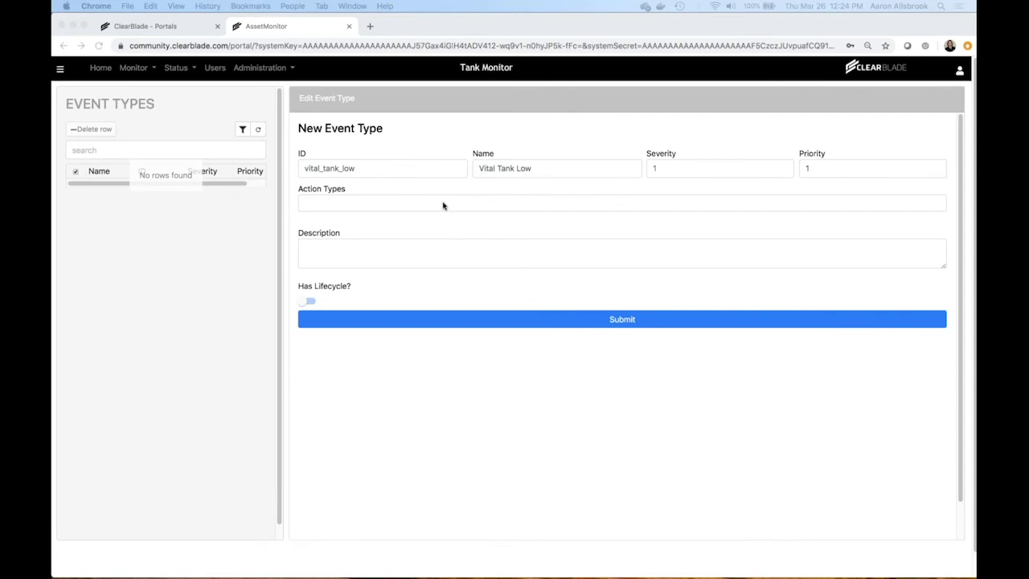
key("super+Tab")
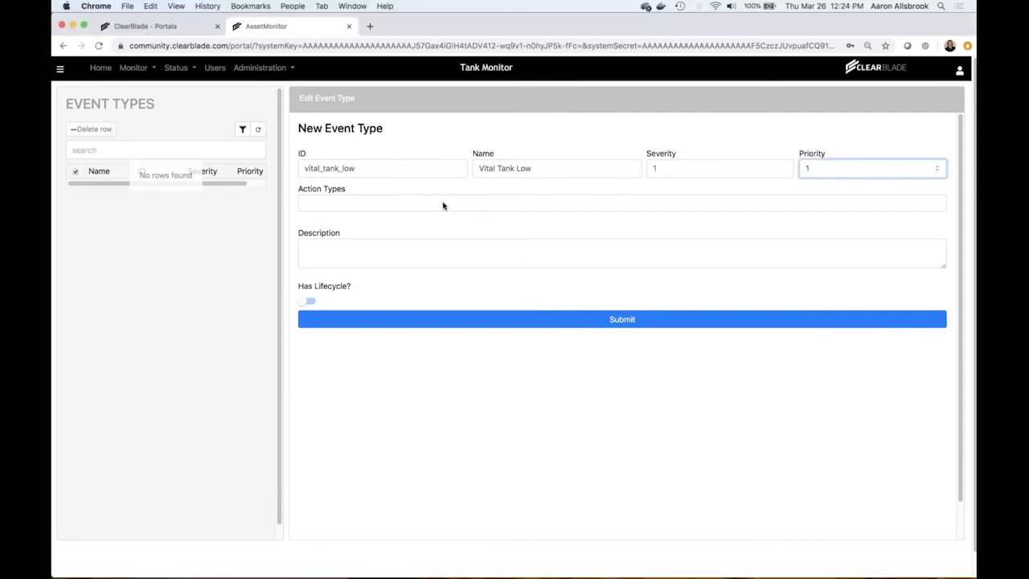
Assign the Send SMS and Send Email action types to the Vital Tank Low event type
left_click(442, 205)
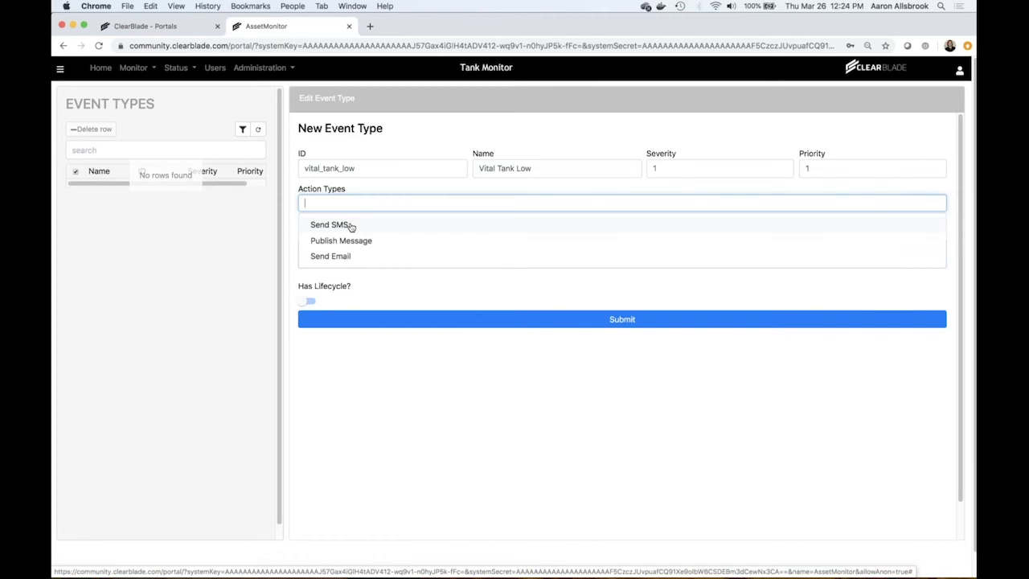
left_click(350, 226)
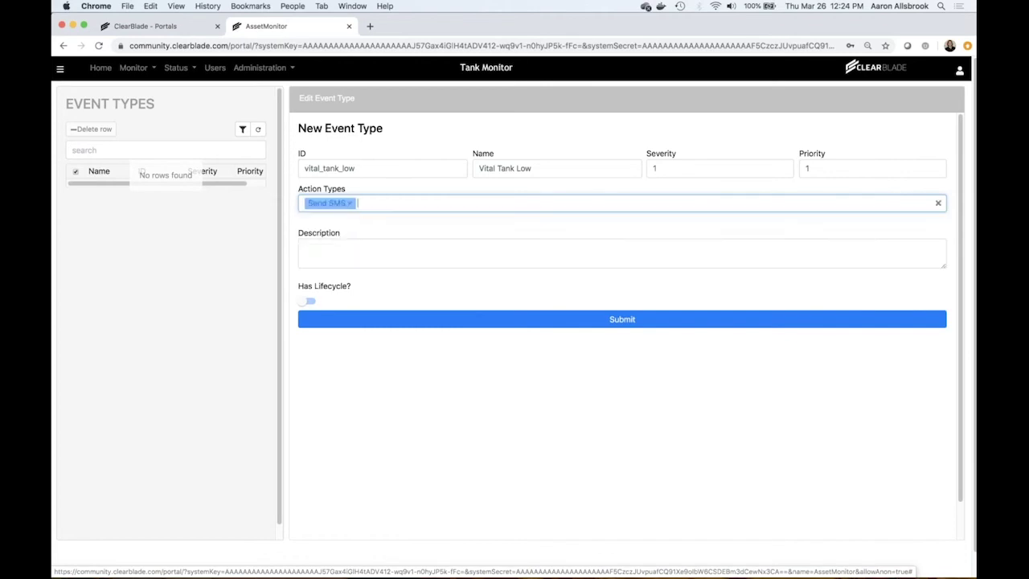
left_click(360, 203)
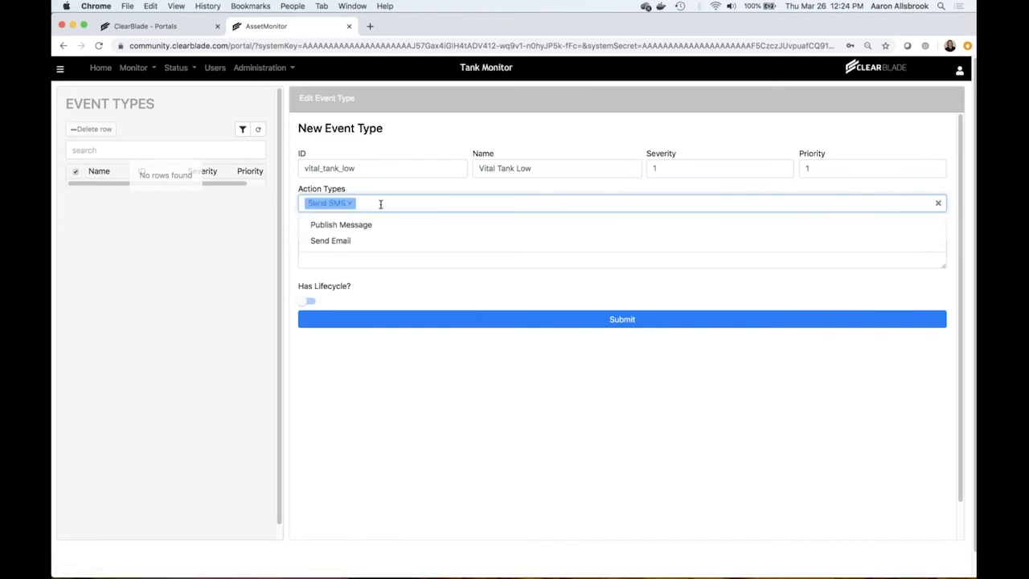
left_click(336, 241)
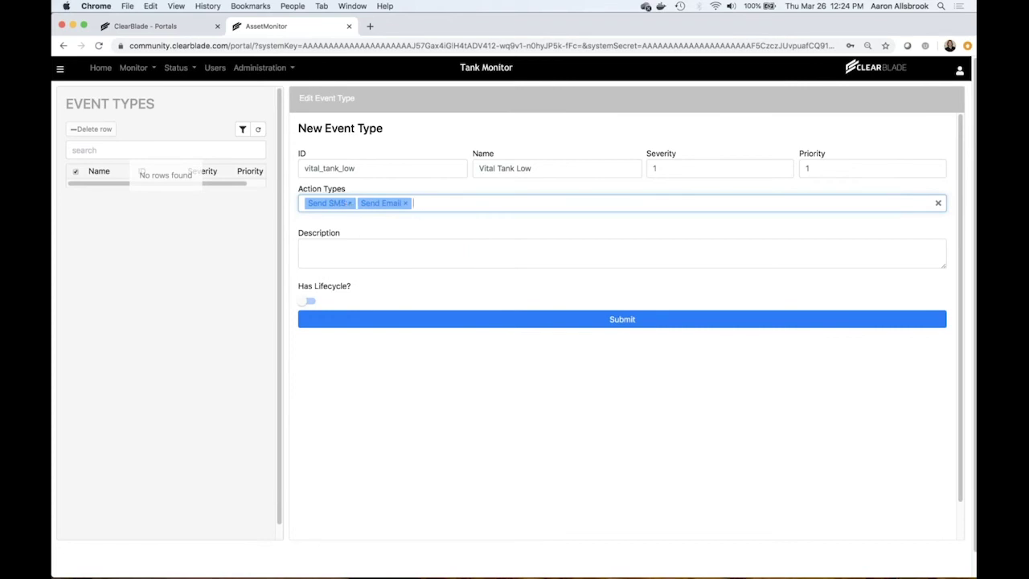
Give the event type a lifecycle and add two open states named open and acknowledged
left_click(308, 302)
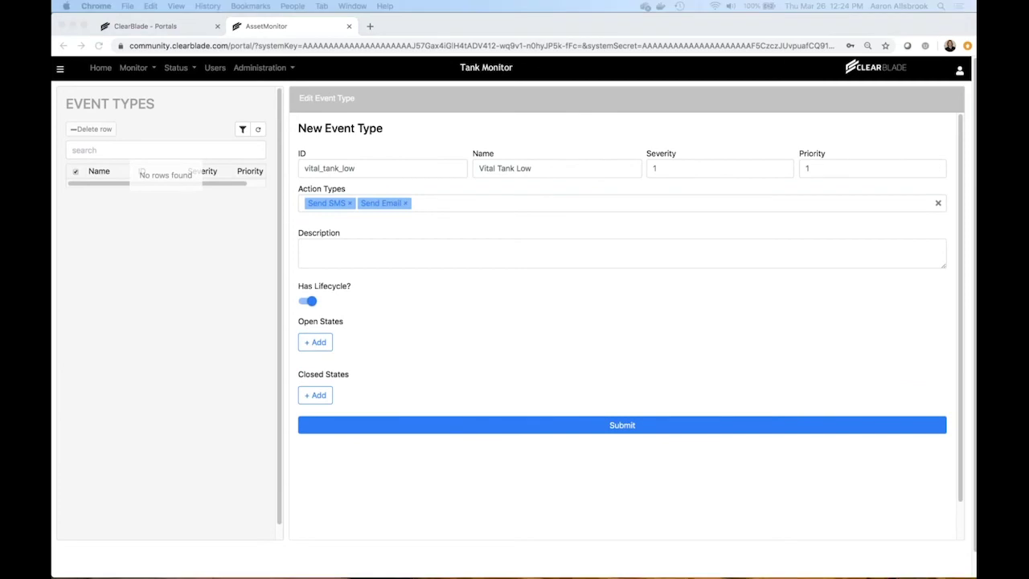
left_click(318, 347)
left_click(327, 351)
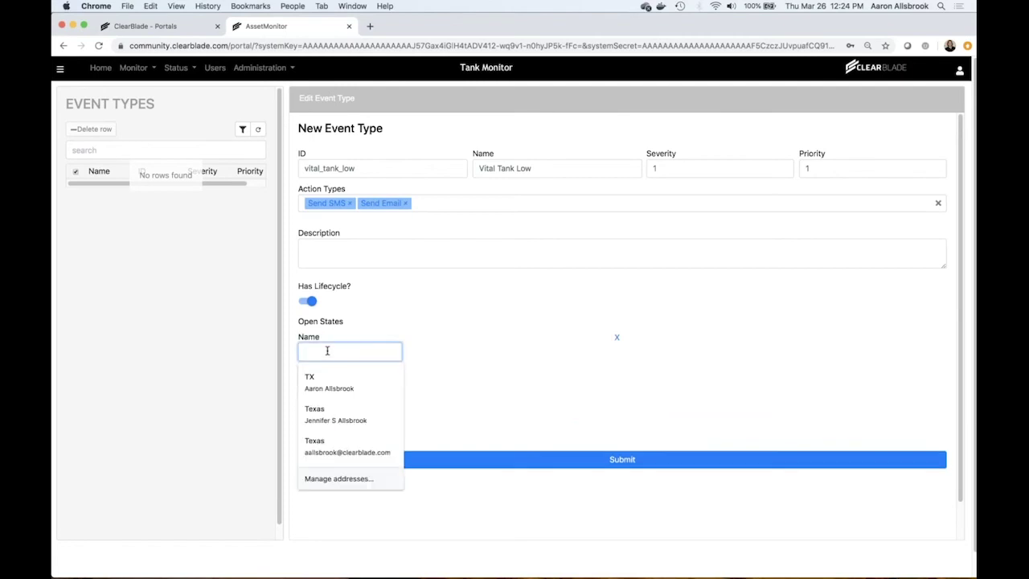
type("open")
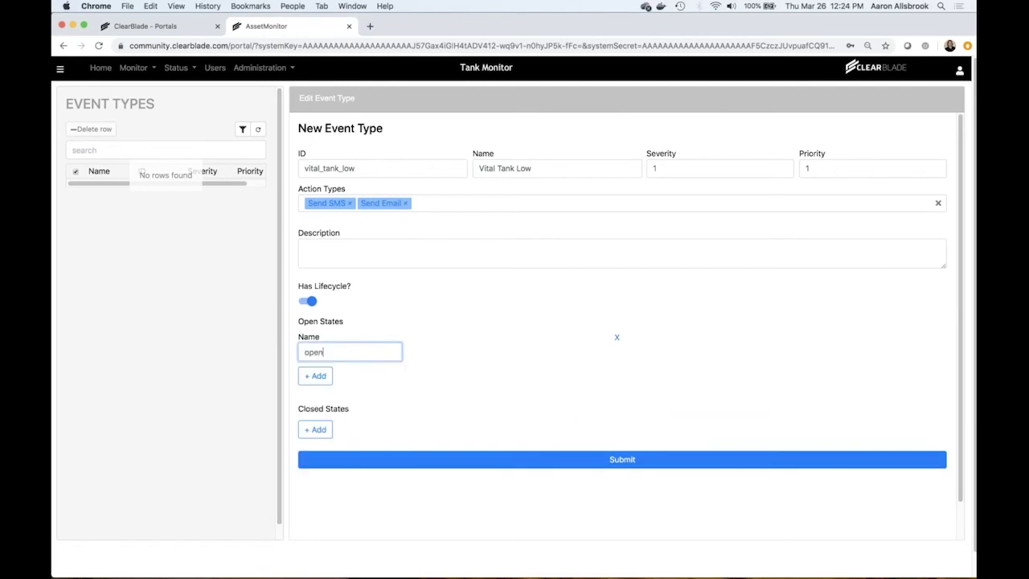
left_click(315, 375)
left_click(318, 380)
type("ack")
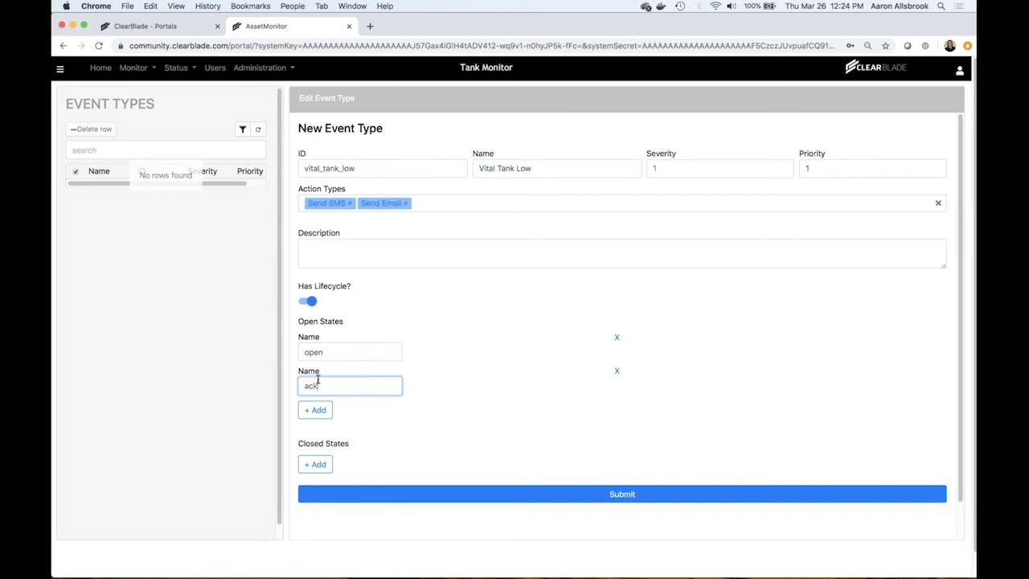
type("nowledged")
Add a closed state named closed, submit the event type, and open the saved Vital Tank Low entry
left_click(314, 456)
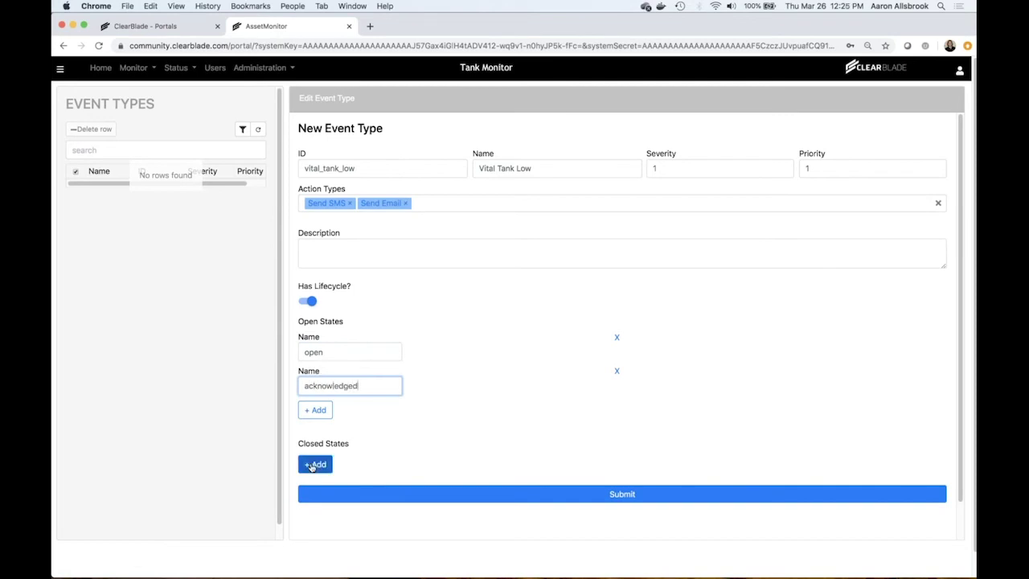
left_click(317, 472)
type("closed")
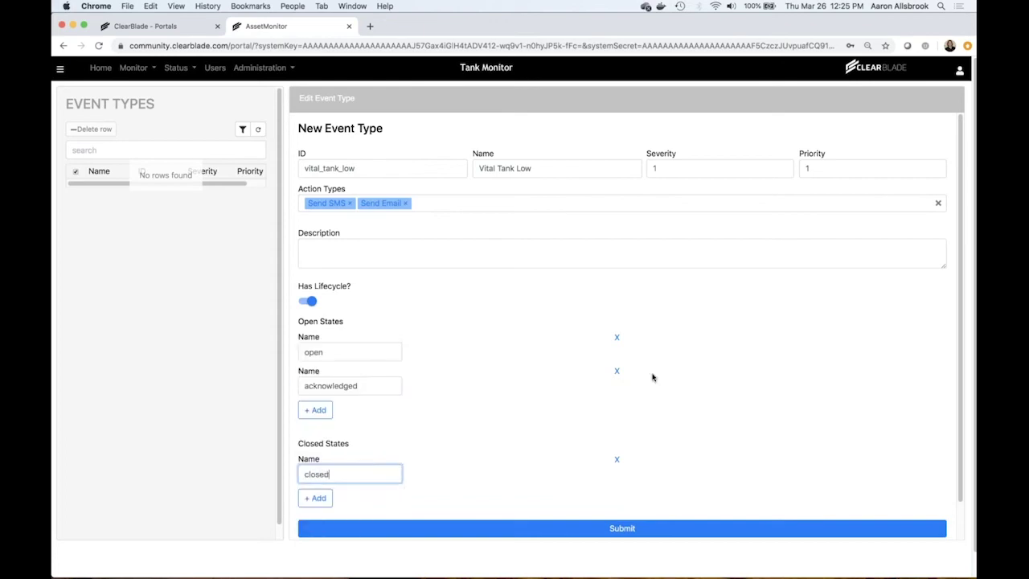
left_click(673, 415)
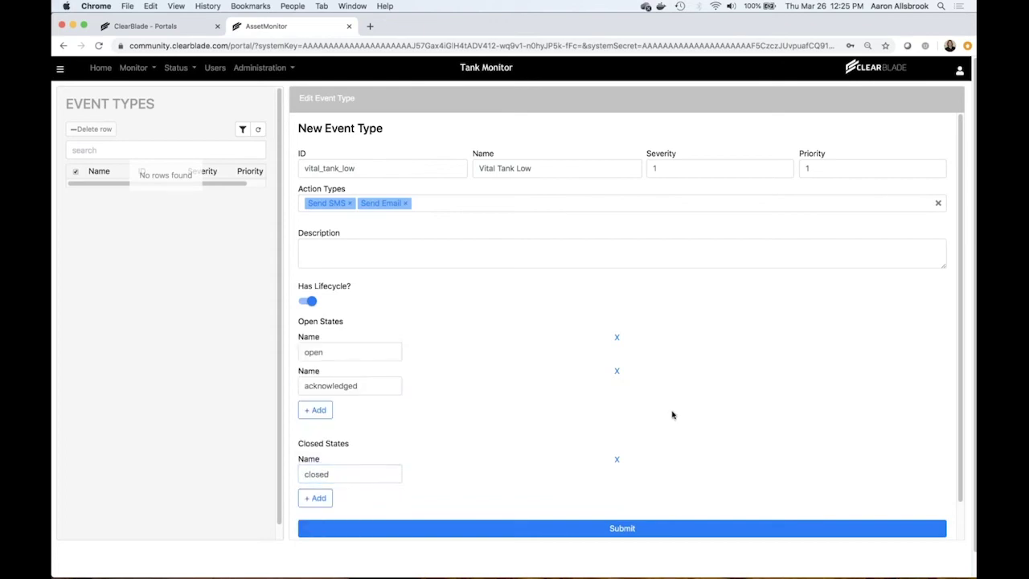
left_click(629, 529)
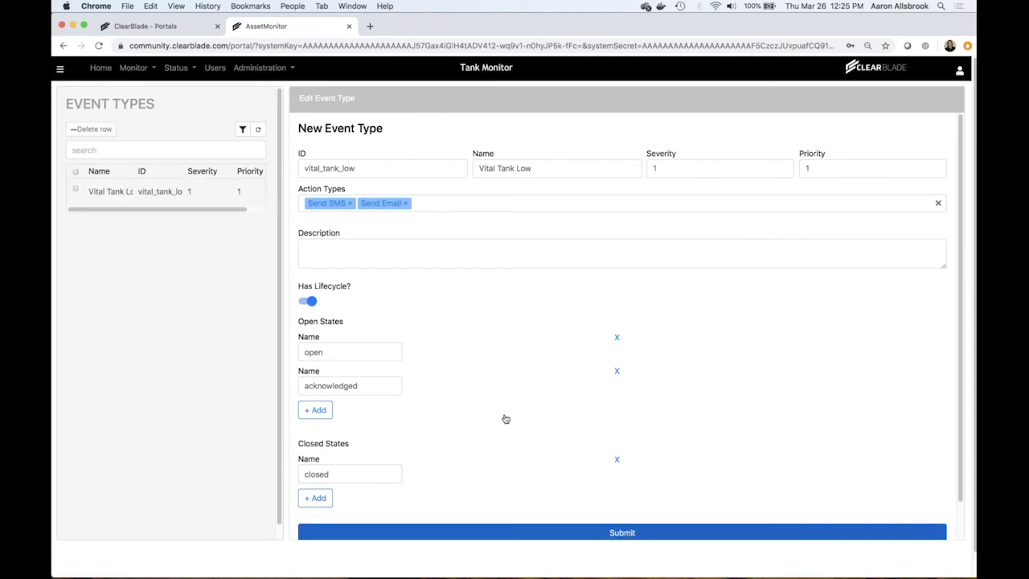
left_click(151, 190)
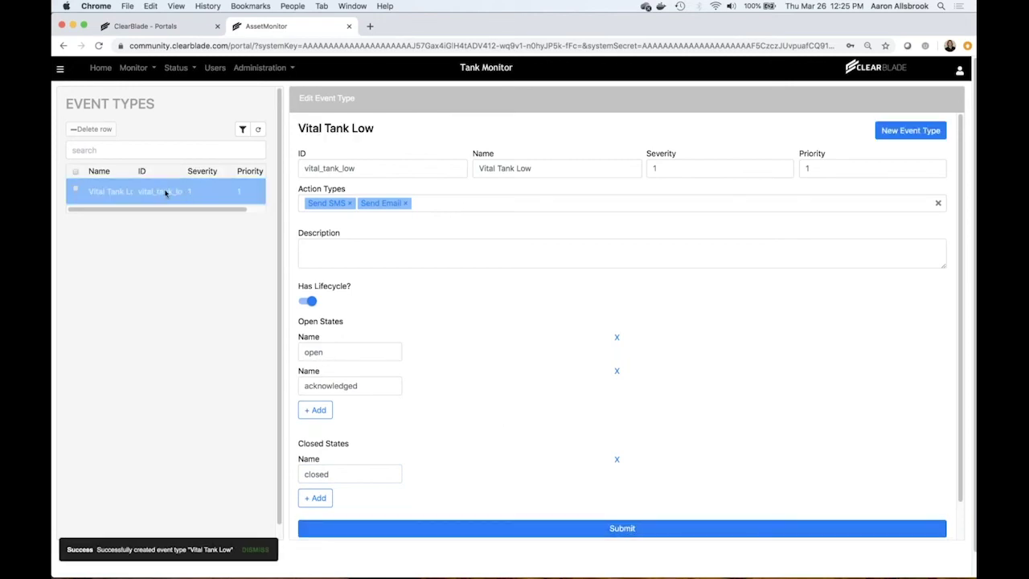
Start a new rule type named level check and link it to the Vital Tank Low event type
left_click(293, 69)
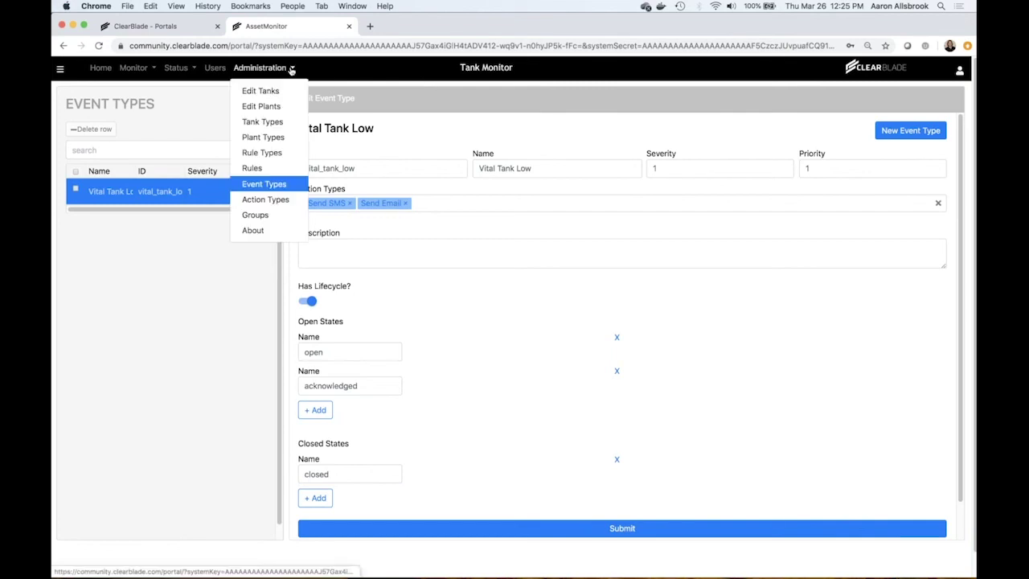
left_click(278, 153)
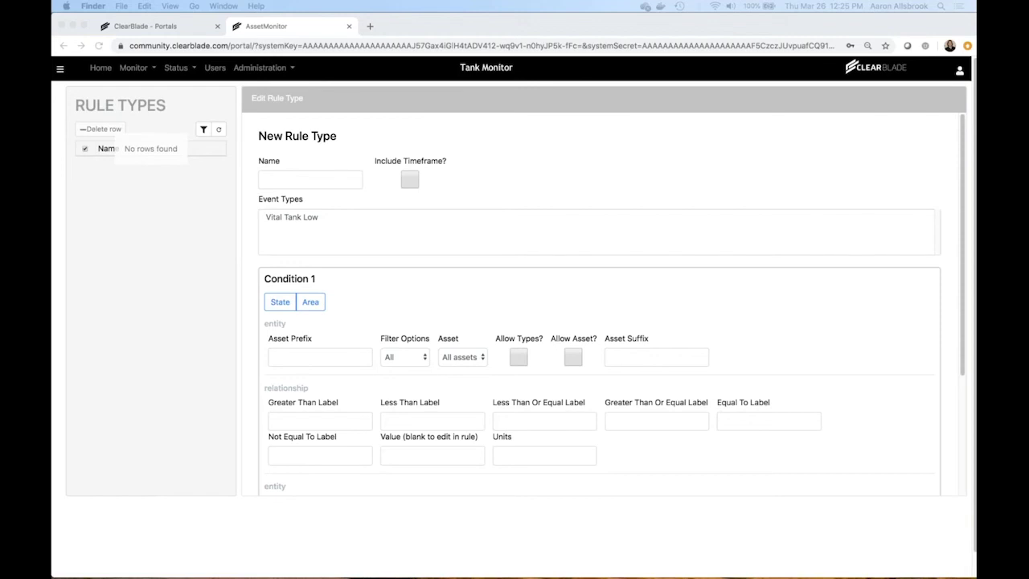
left_click(313, 177)
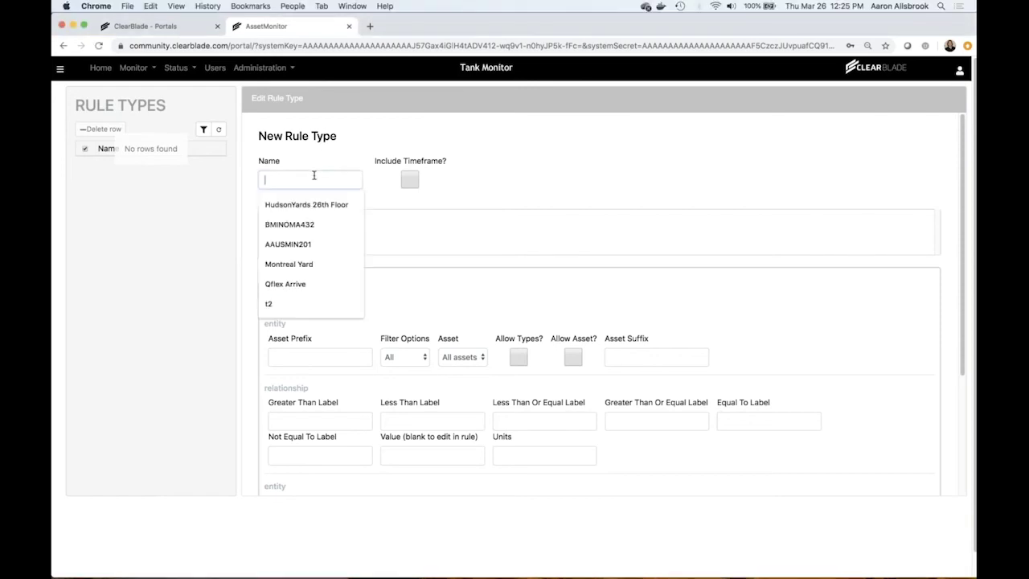
type("lev")
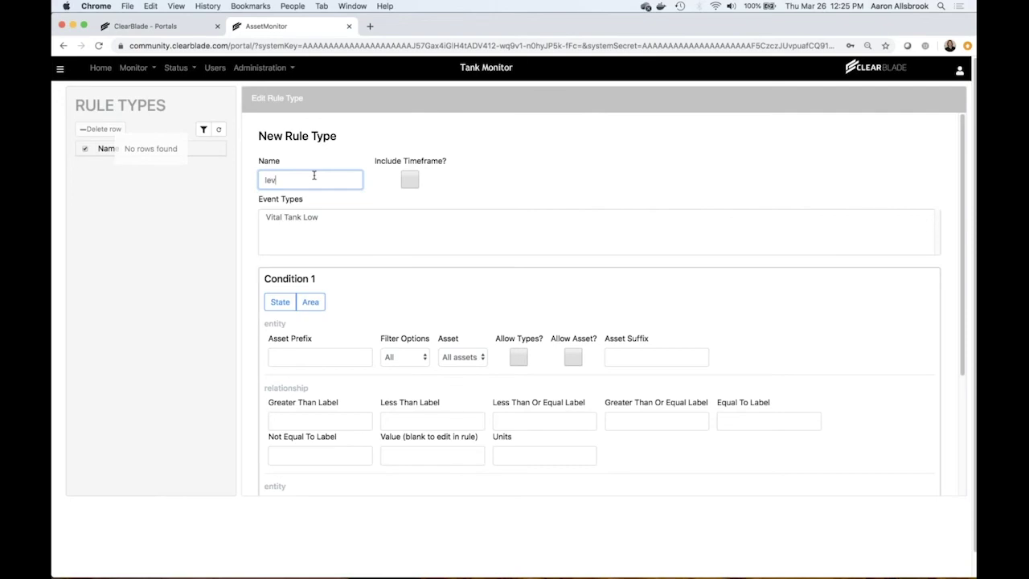
type("el check")
left_click(297, 220)
Make Condition 1 a State condition with the entity prefix "if the"
left_click(281, 305)
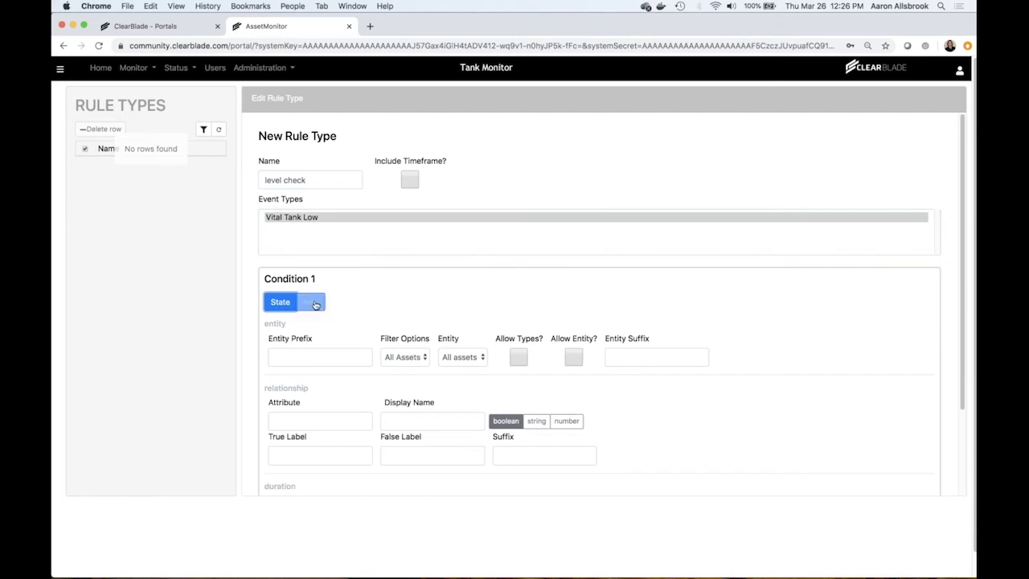
left_click(312, 302)
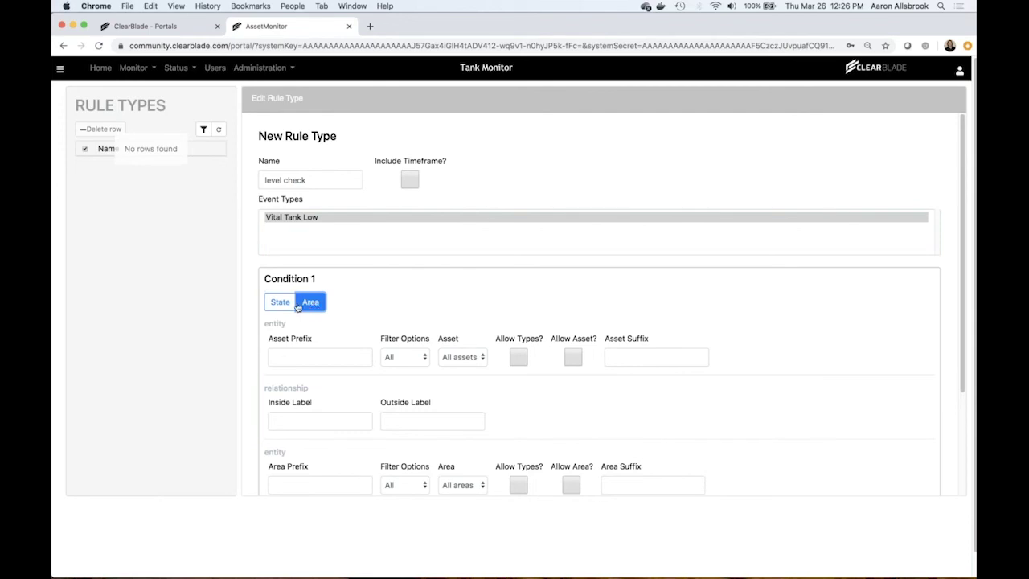
left_click(284, 304)
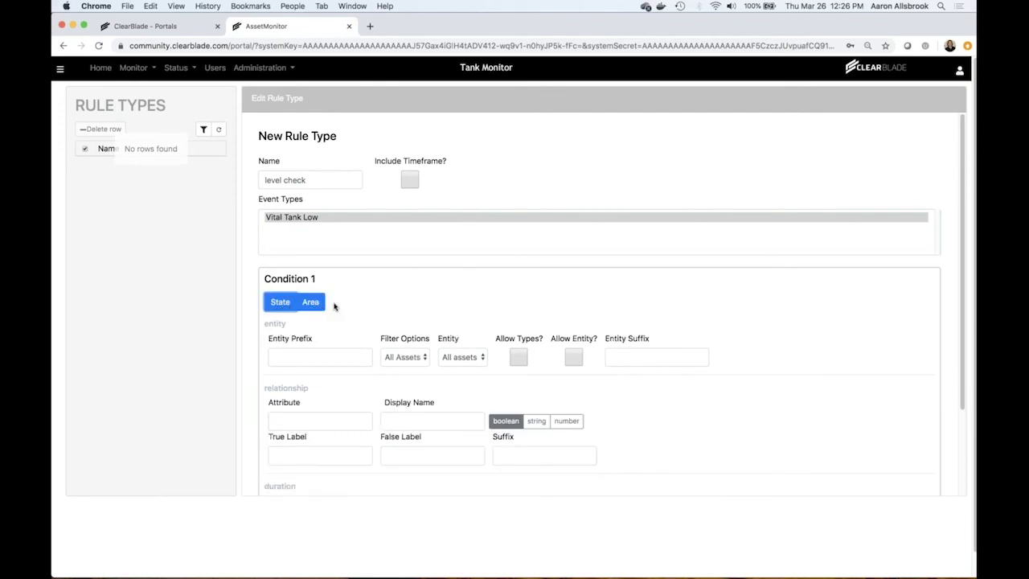
left_click(285, 354)
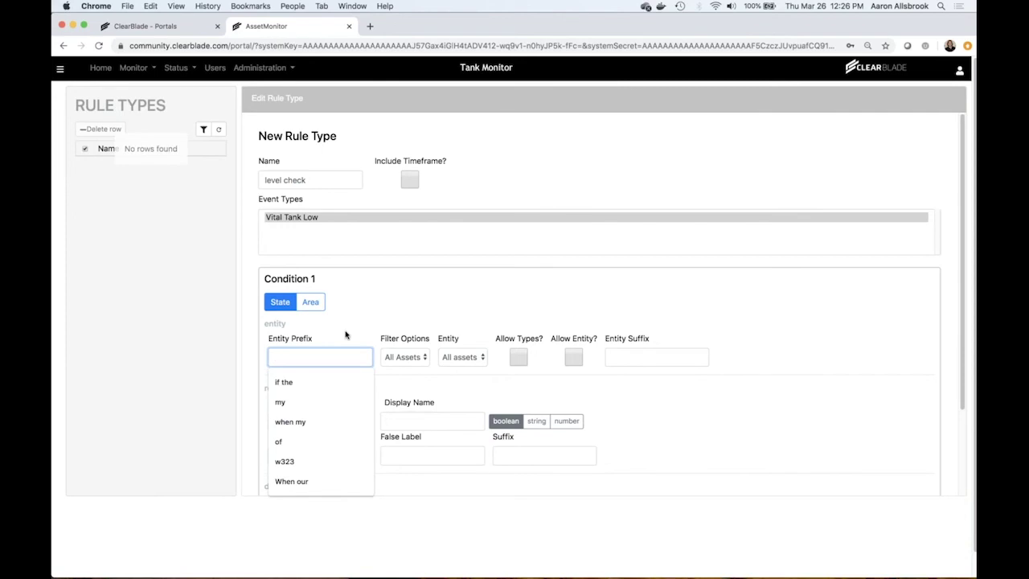
type("if the")
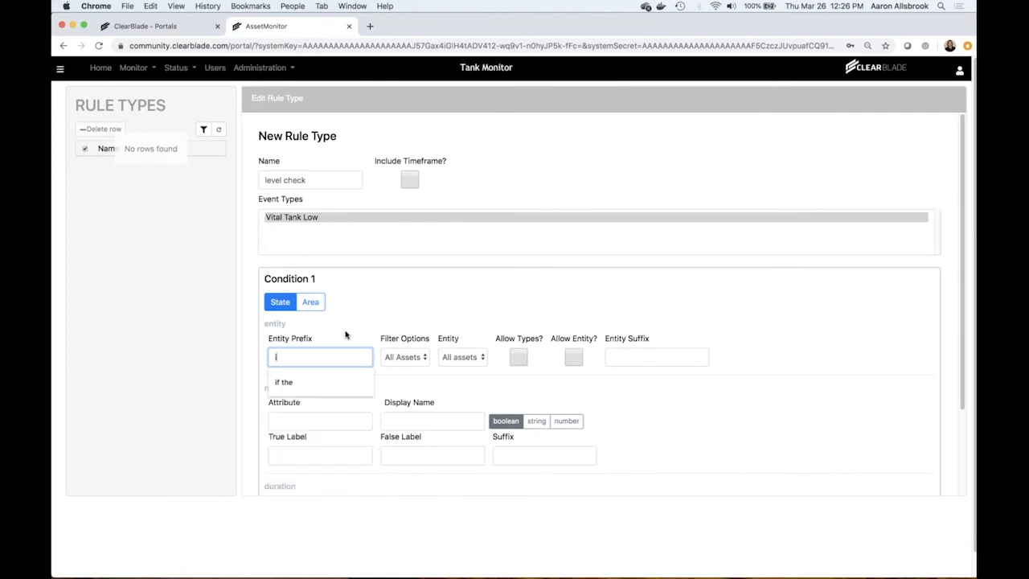
Filter the condition's entity by All Asset Types with Blue 200 Gallon, and allow both types and entity
left_click(422, 360)
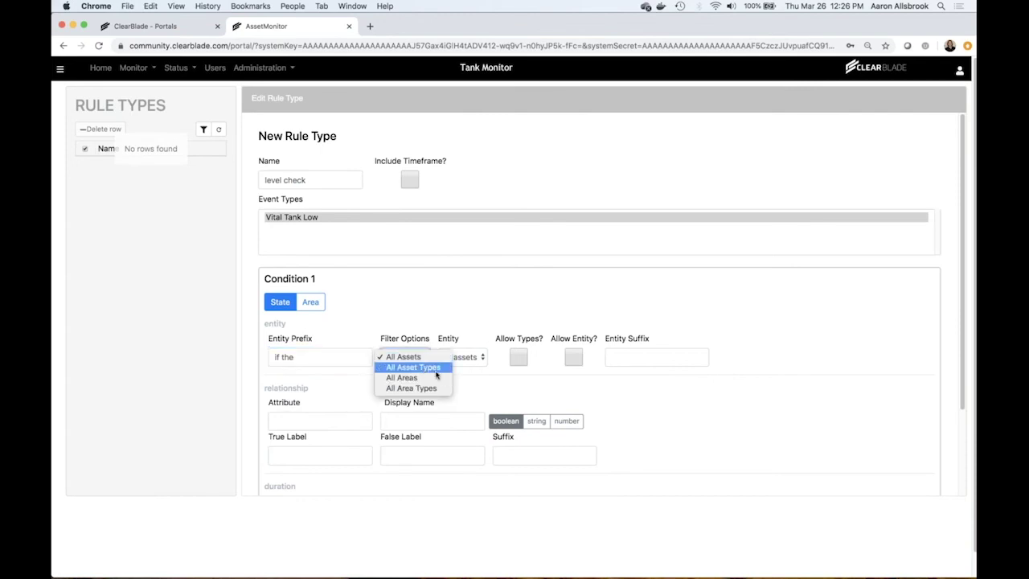
left_click(422, 368)
left_click(477, 361)
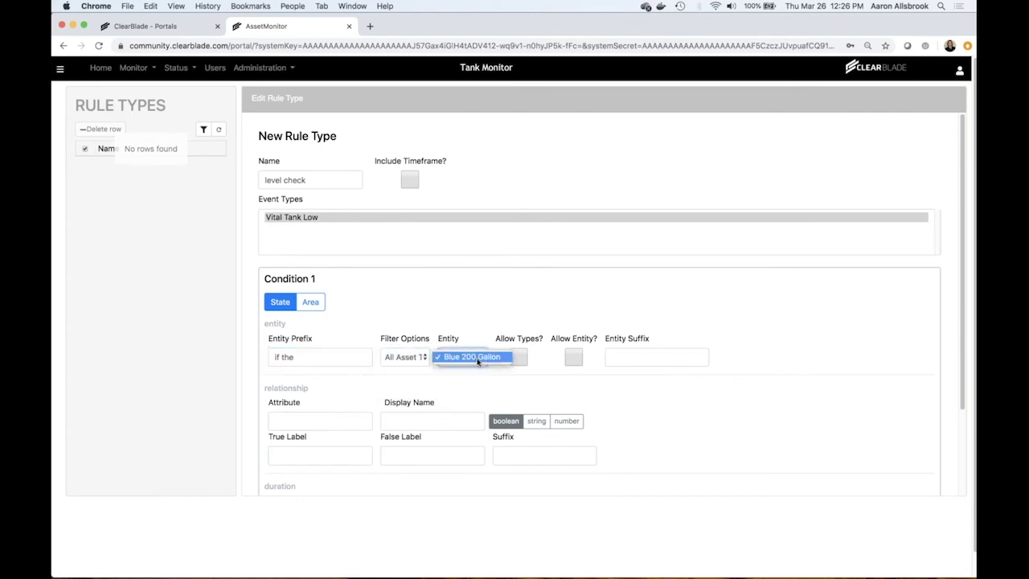
left_click(523, 361)
left_click(522, 361)
left_click(575, 361)
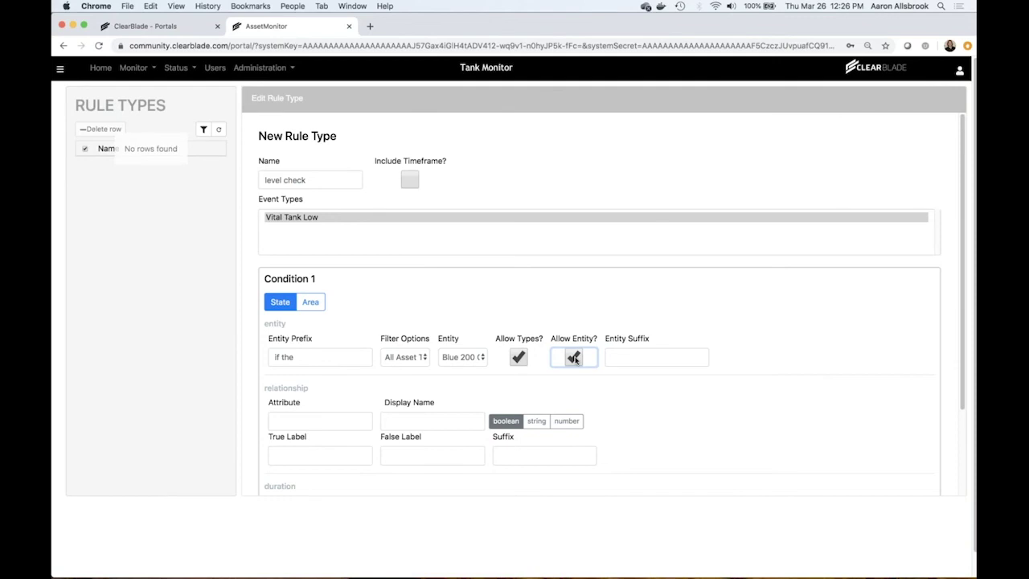
Define the condition's relationship on the attribute level with display name "fill level that" and data type number
scroll(563, 375, "down", 1)
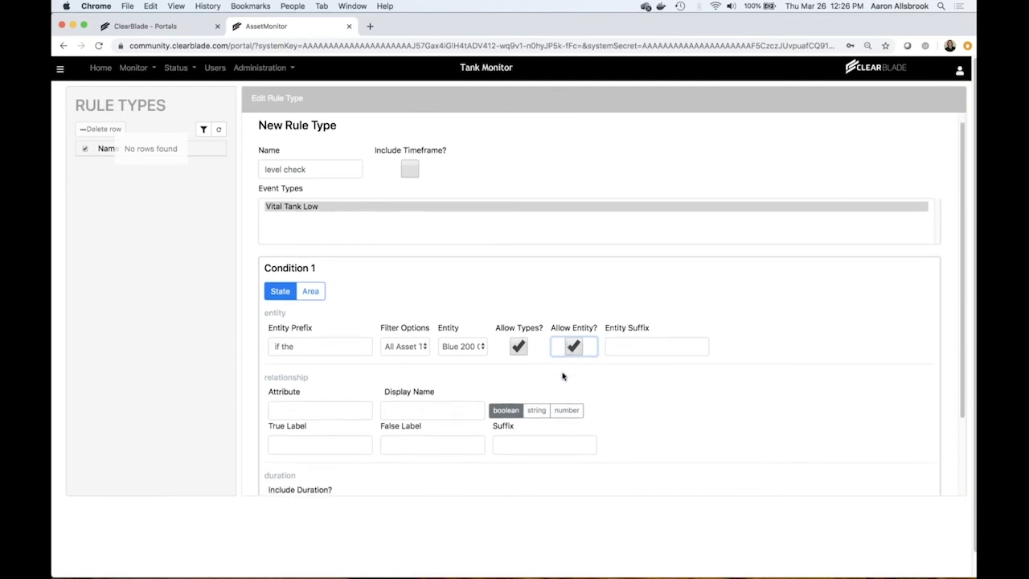
scroll(562, 376, "down", 2)
left_click(335, 383)
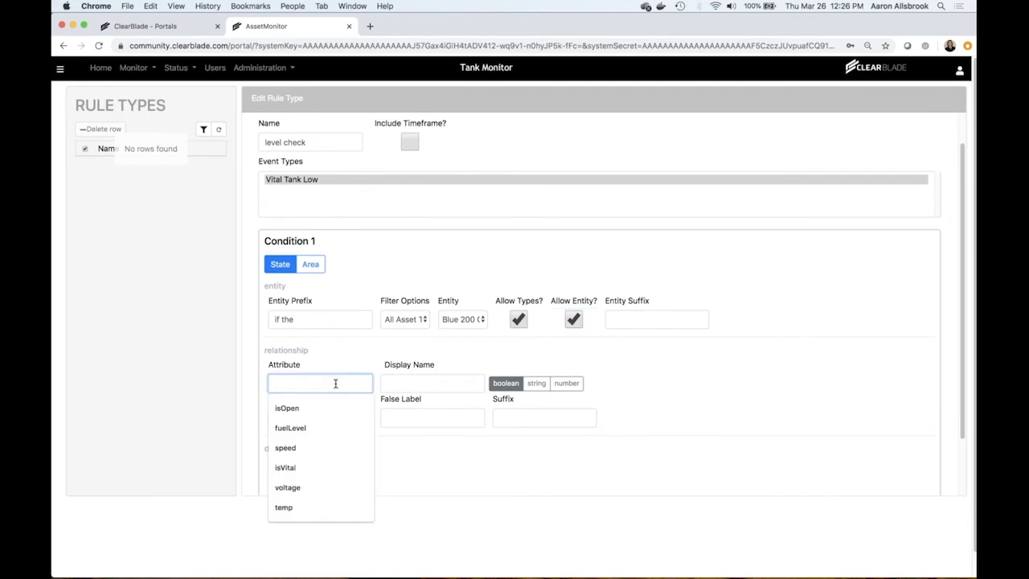
type("level")
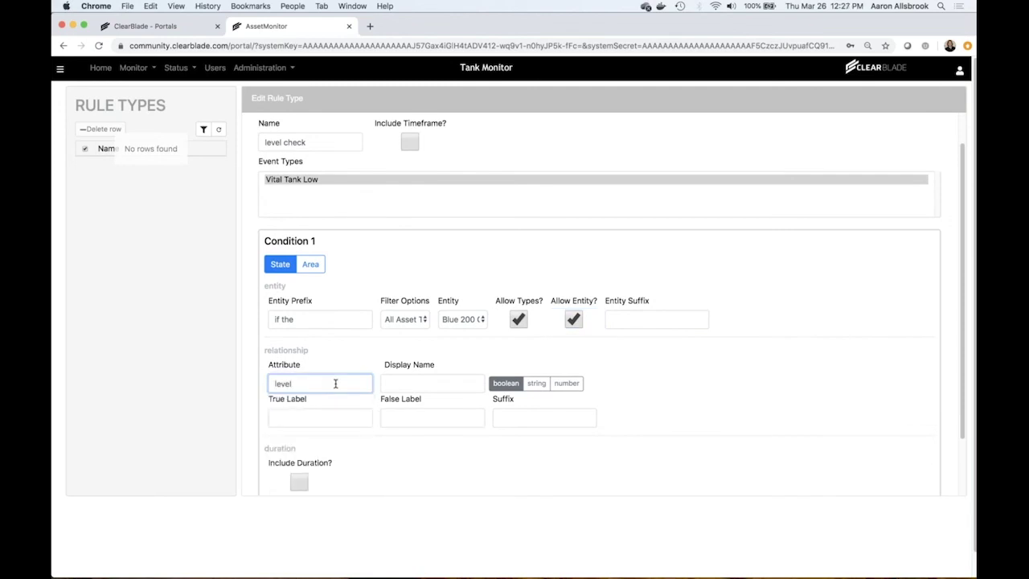
left_click(412, 382)
type("fill level t")
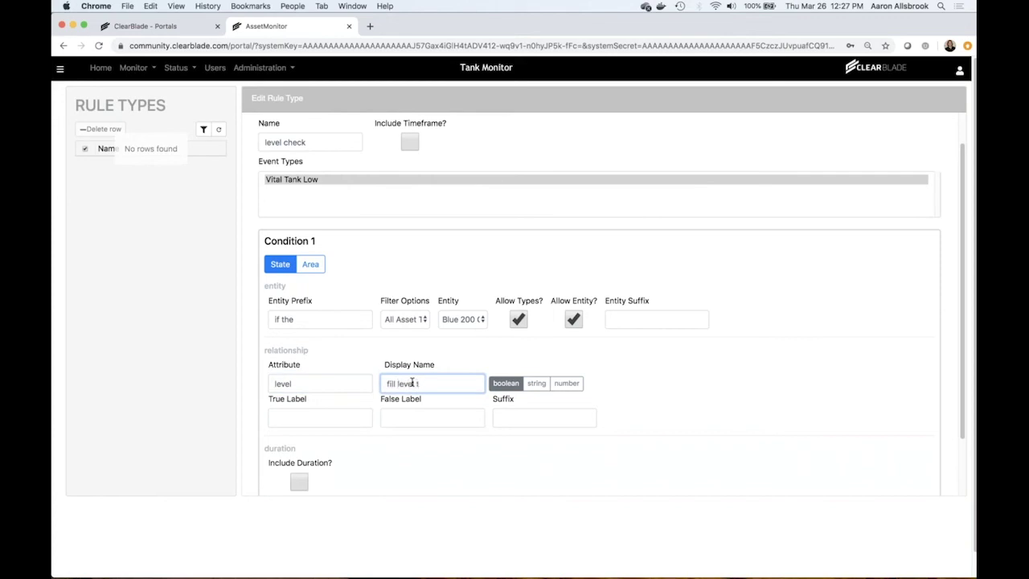
type("hat")
left_click(565, 385)
Label the condition's greater-than comparison "is higher" and less-than comparison "is below", and set its units to gallons
scroll(324, 380, "down", 1)
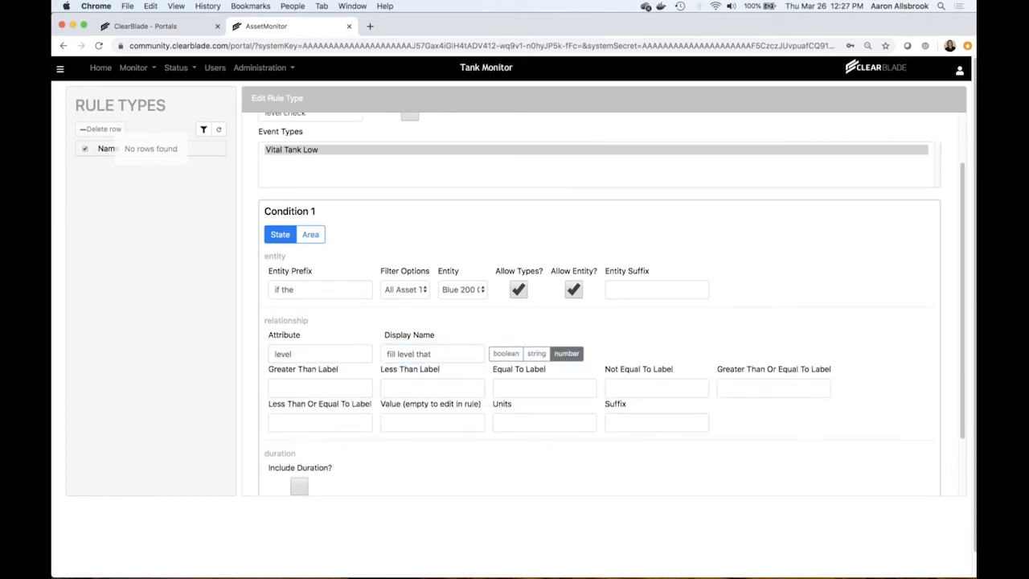
left_click(325, 383)
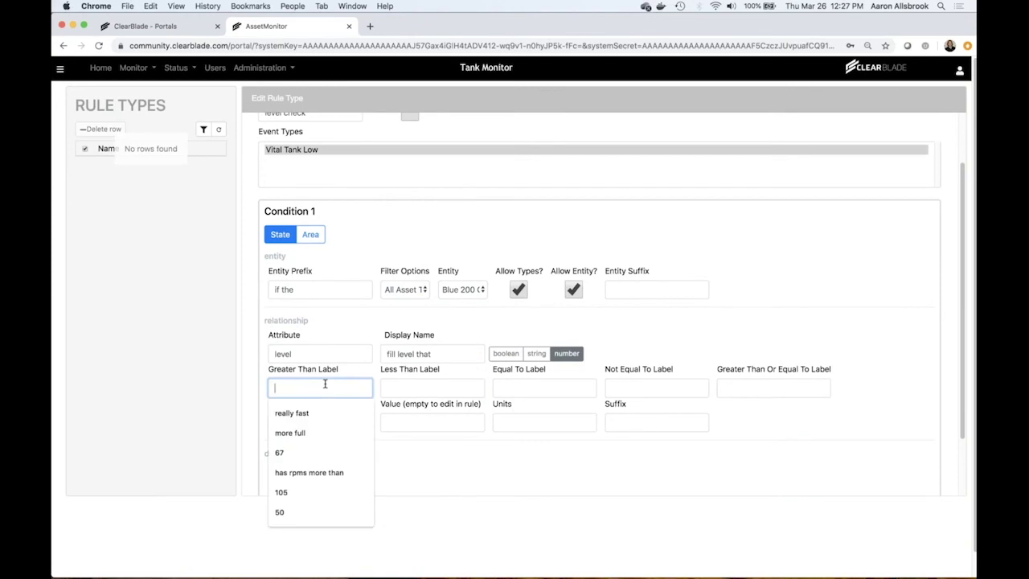
type("is higher")
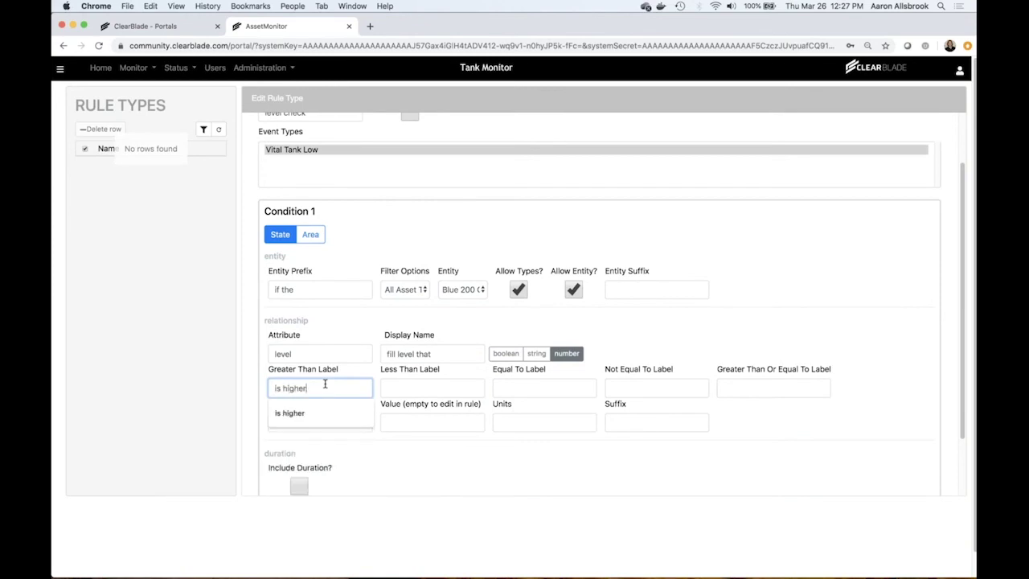
key("Tab")
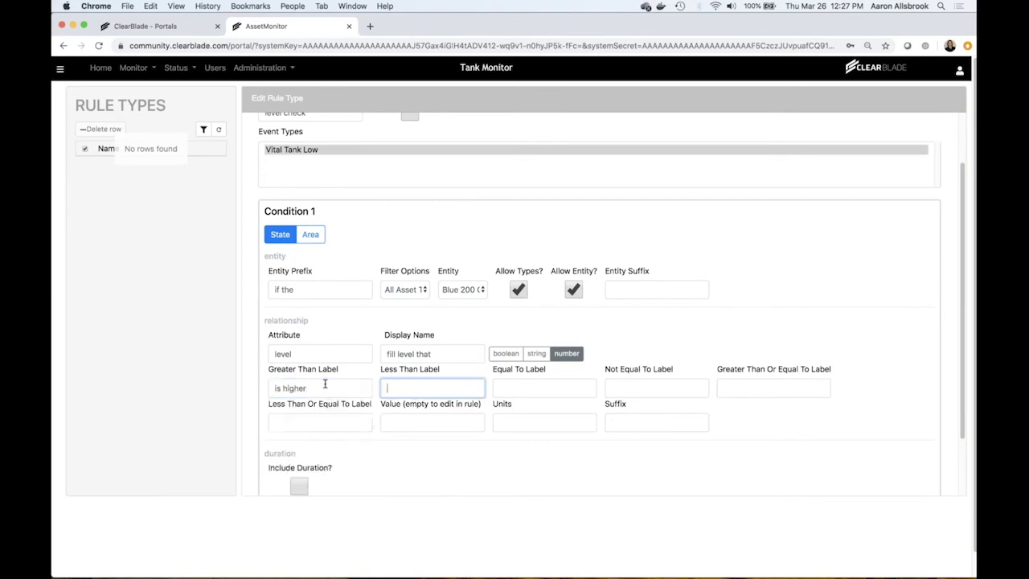
type("is below")
left_click(509, 417)
type("gallons")
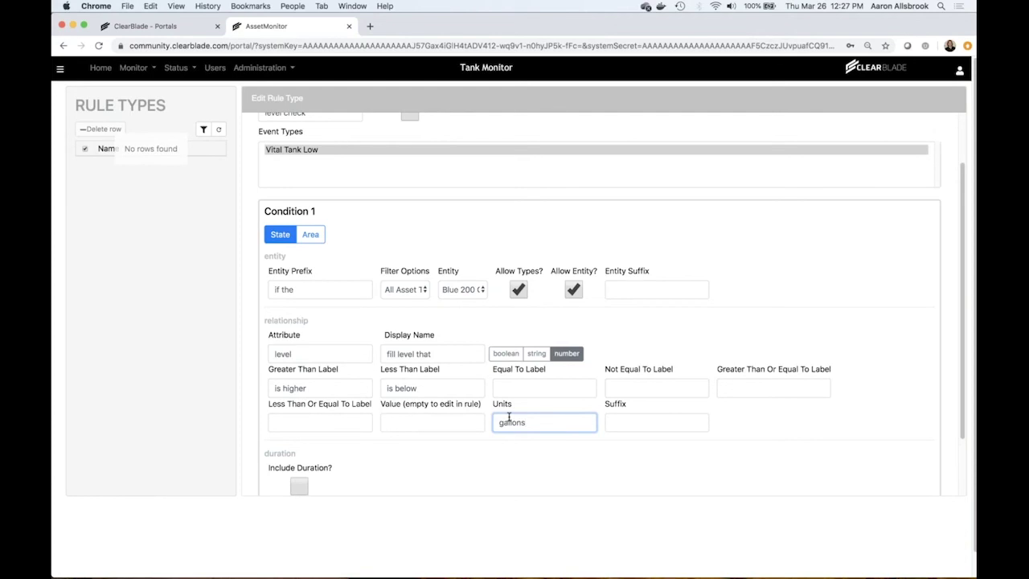
Try adding a second condition joined with AND to the rule type, and remove it again
scroll(509, 416, "down", 1)
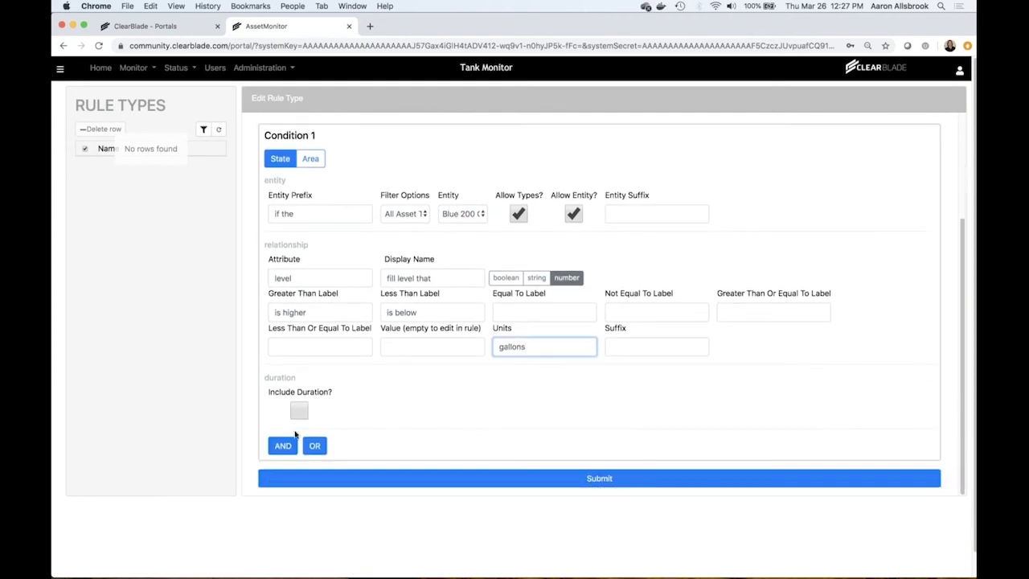
left_click(279, 447)
scroll(358, 406, "down", 3)
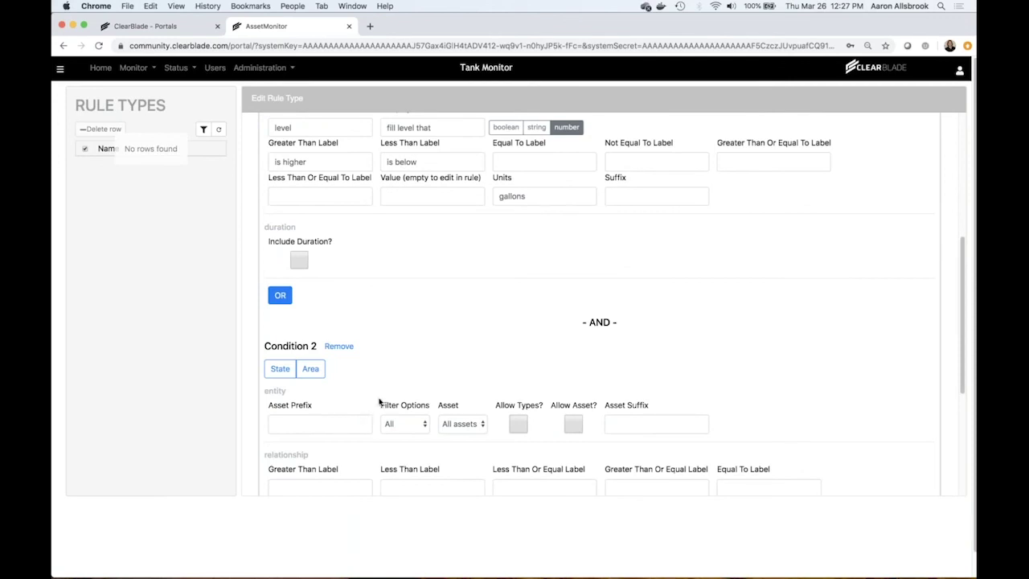
left_click(338, 346)
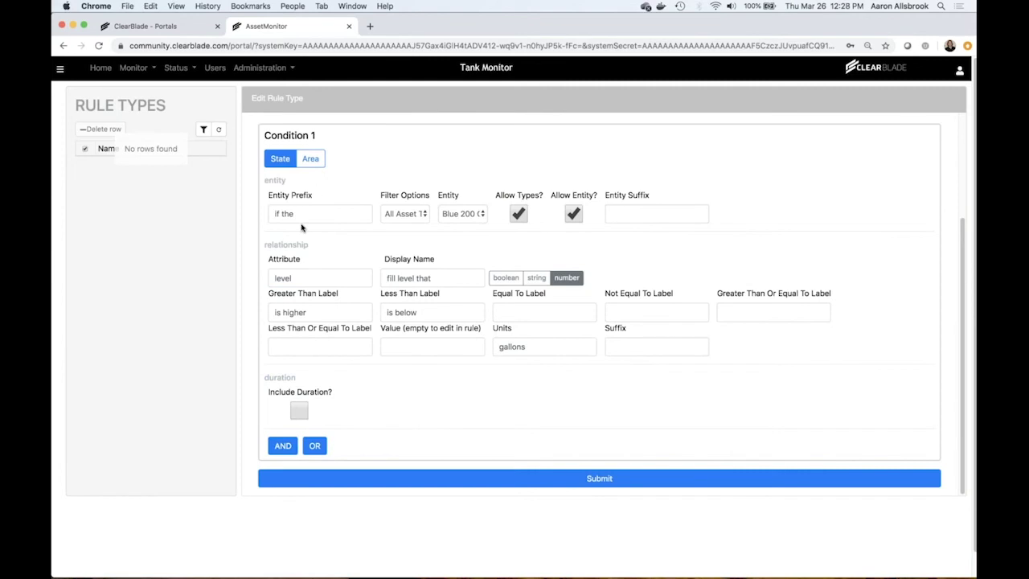
Submit the level check rule type and go to the Rules administration page
left_click(465, 481)
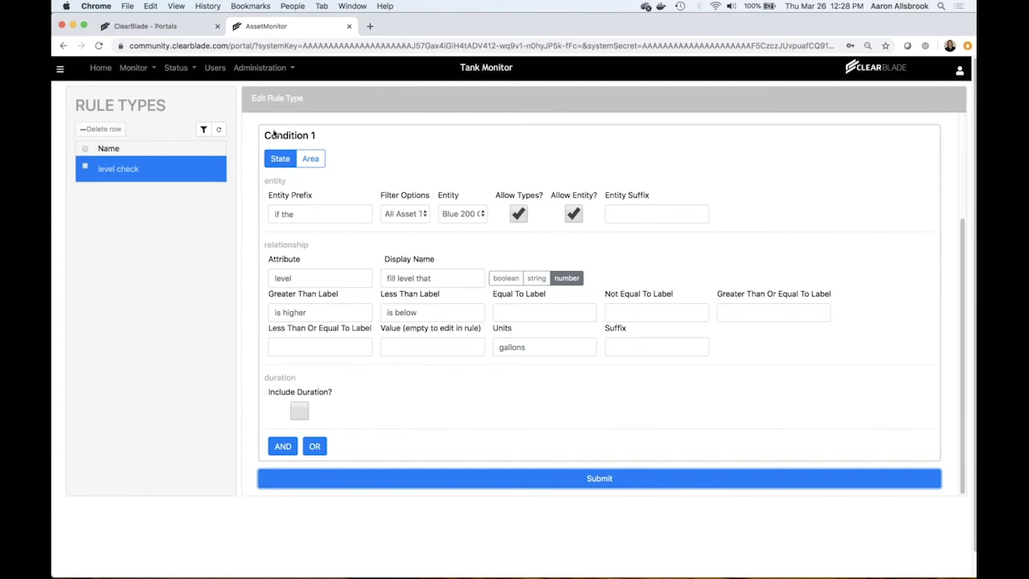
left_click(292, 70)
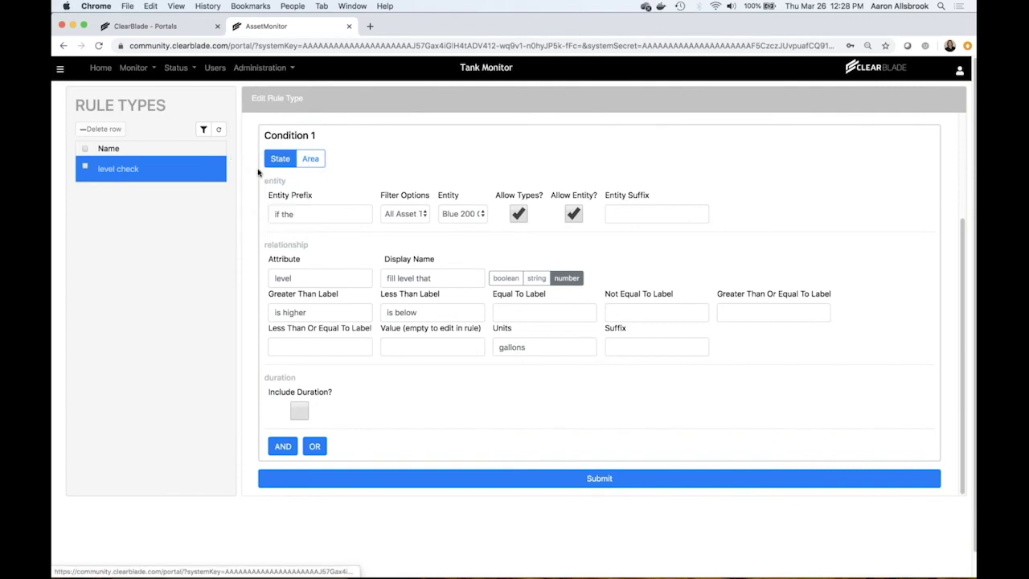
left_click(252, 168)
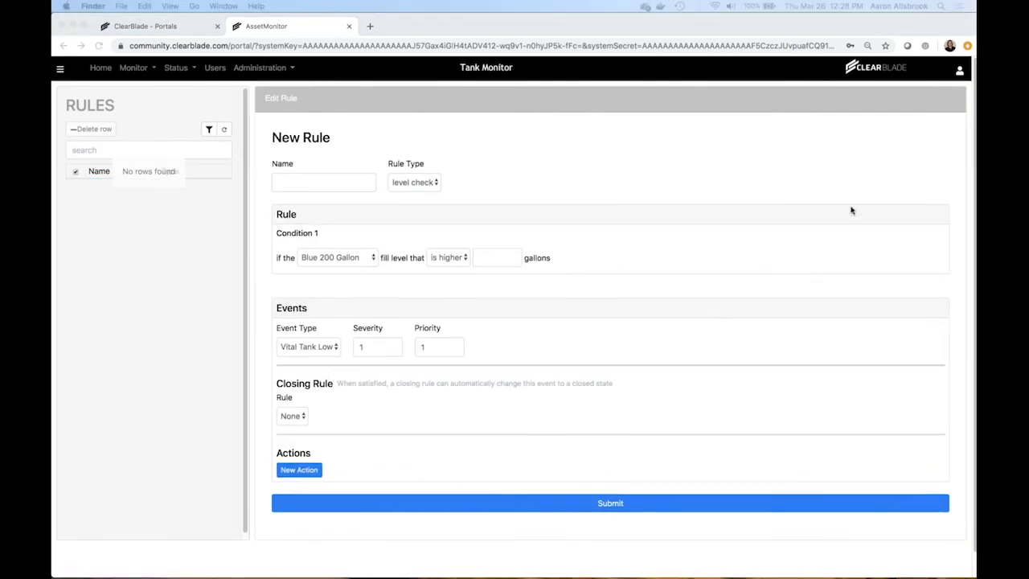
Name the new rule vitalTankLevelCheck and keep level check as its rule type
left_click(344, 183)
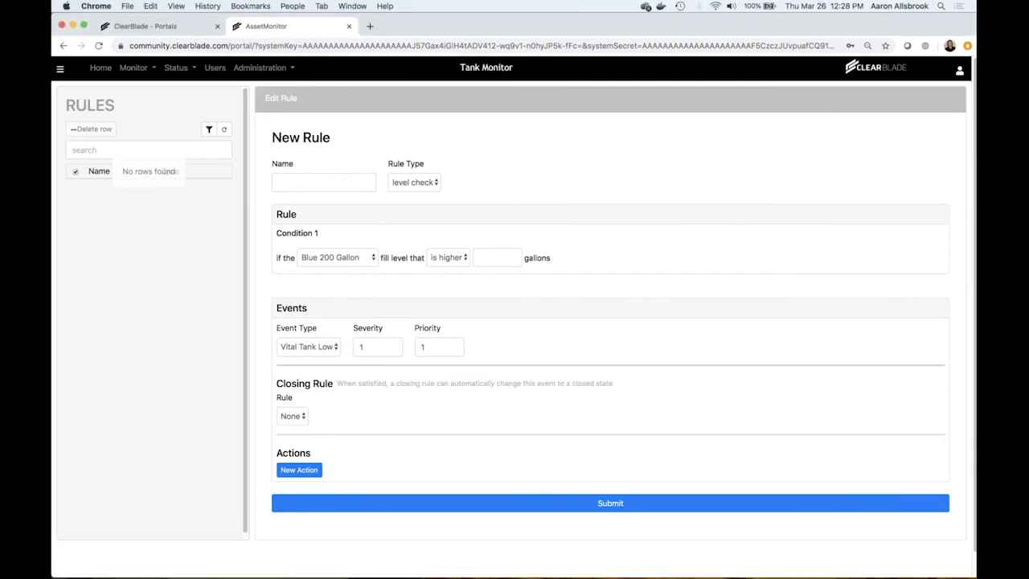
type("vitalTa")
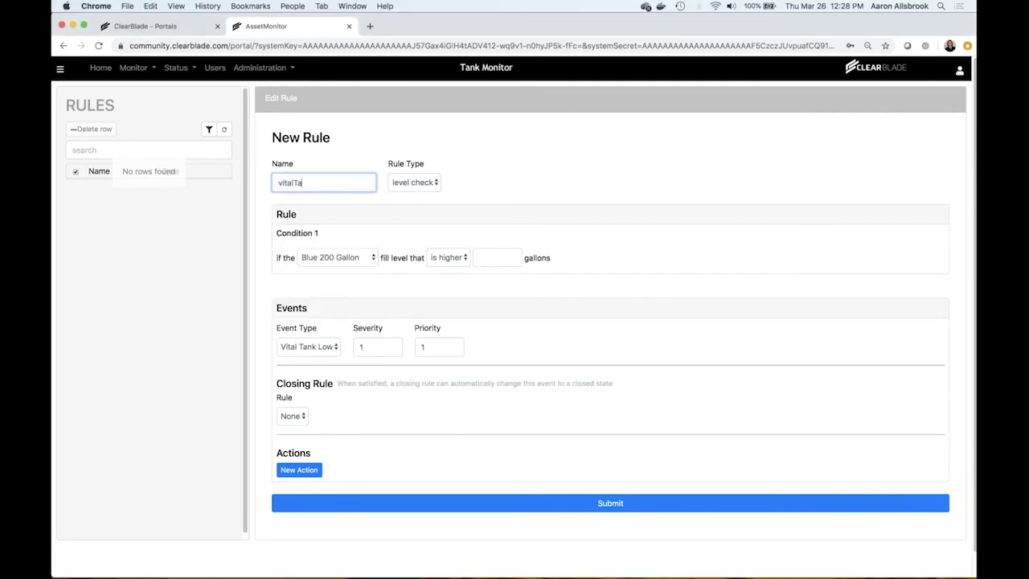
type("nkLevelCheck")
left_click(419, 184)
left_click(470, 183)
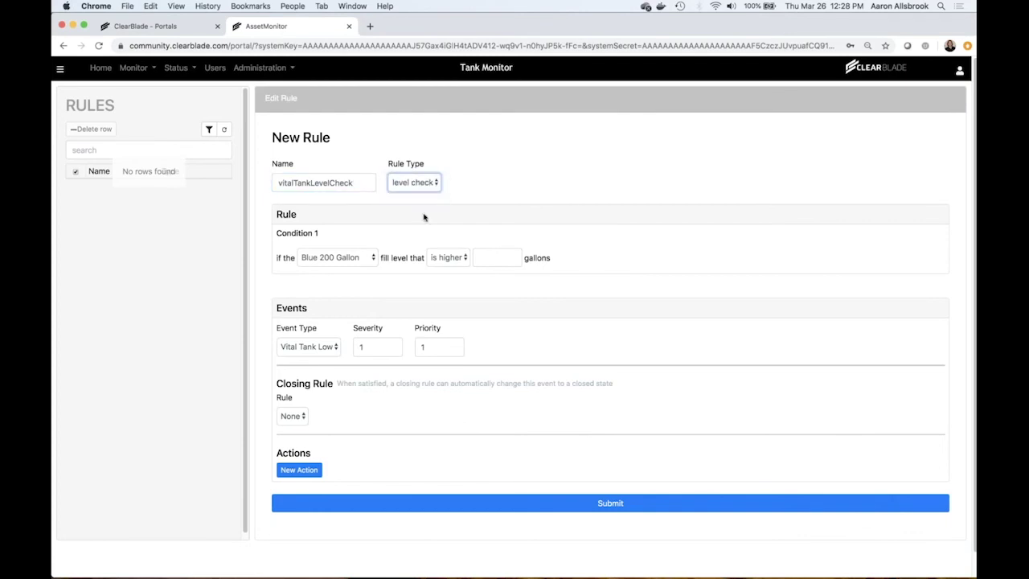
Set the rule's condition to trigger if the Blue 200 Gallon fill level is below 30 gallons
left_click(323, 259)
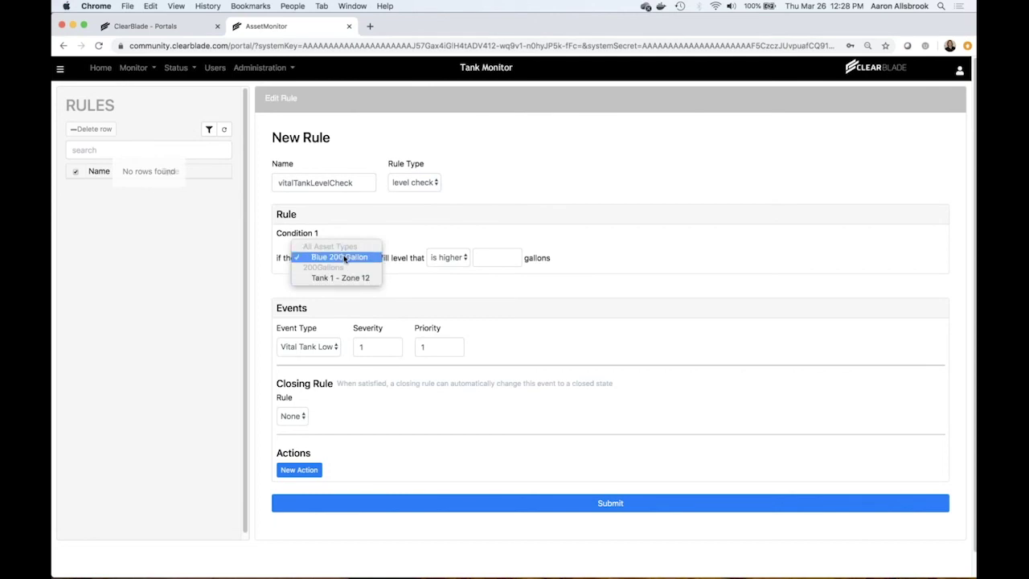
left_click(378, 259)
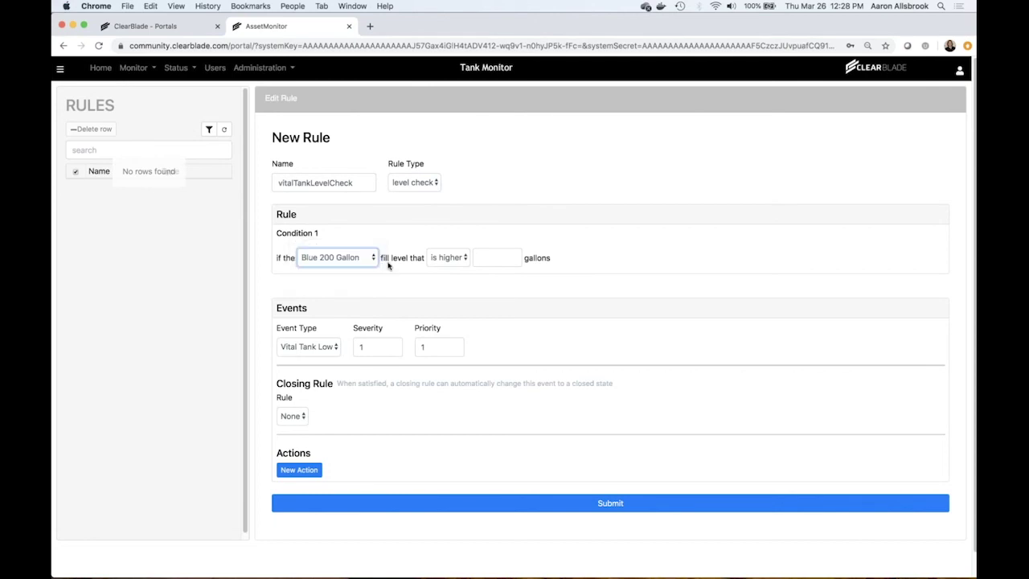
left_click(447, 267)
left_click(448, 268)
left_click(498, 258)
type("30")
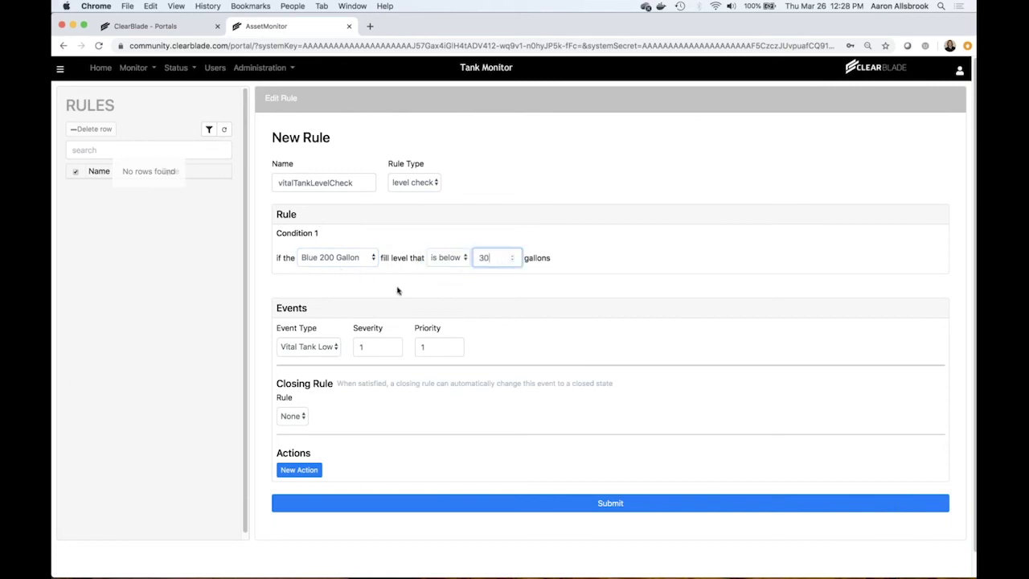
left_click(578, 239)
Set the severity of the rule's Vital Tank Low event to 4
left_click(393, 349)
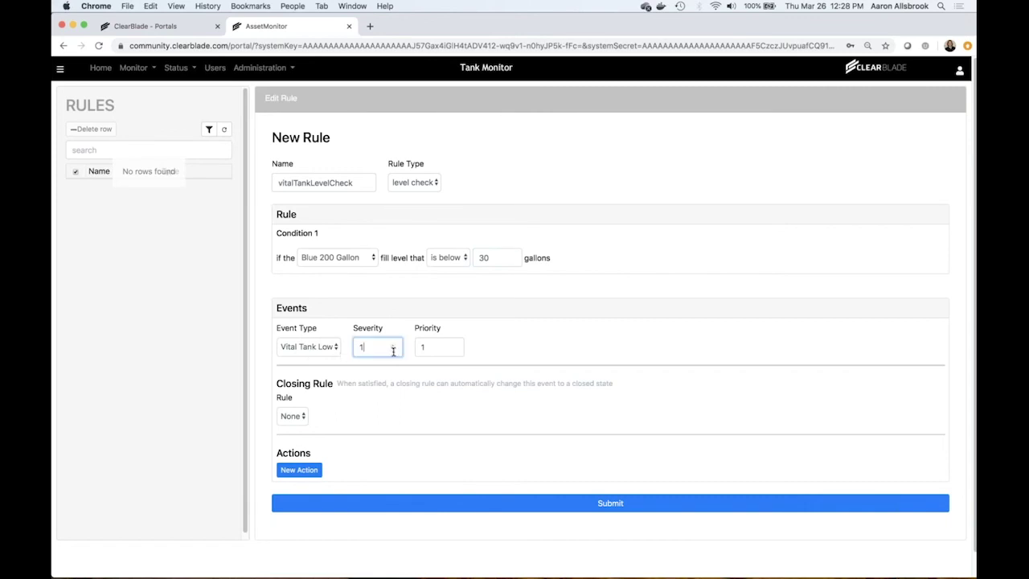
key("BackSpace")
type("-2")
key("BackSpace")
key("BackSpace")
type("4")
Add a Send SMS action to the rule's event and fill in the action name with the saved alert entry
left_click(312, 470)
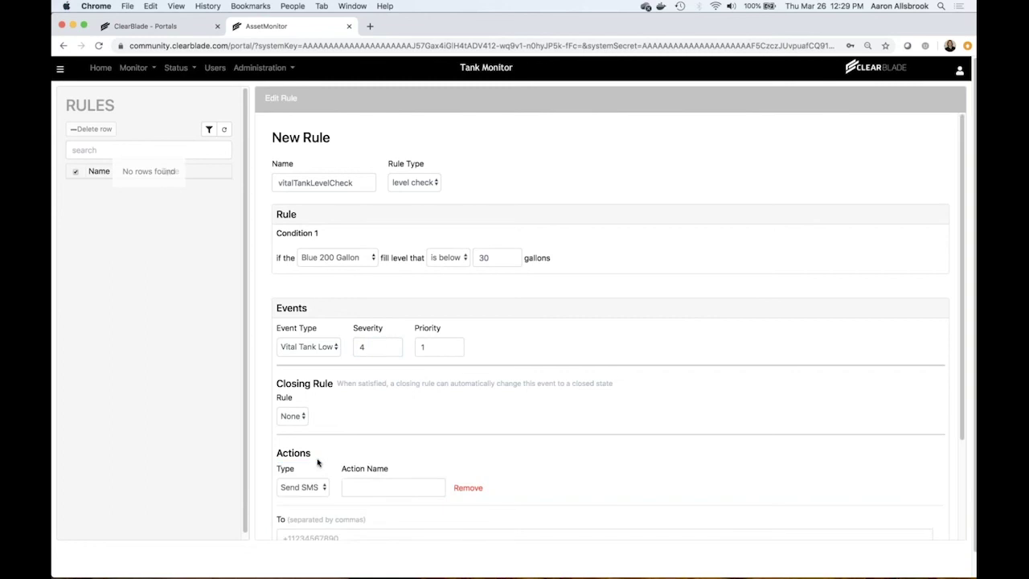
scroll(313, 418, "down", 2)
left_click(319, 362)
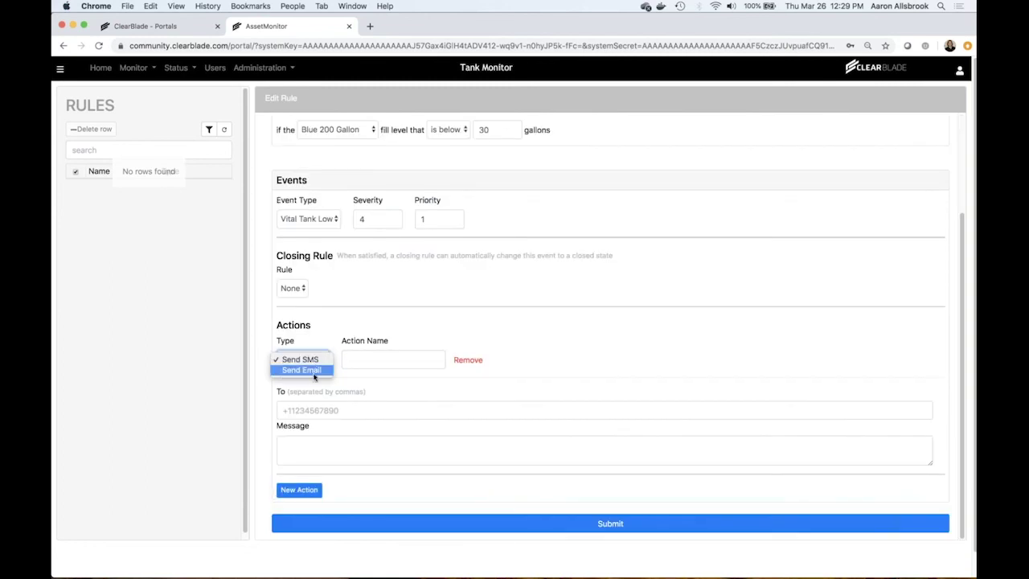
left_click(377, 363)
left_click(376, 360)
left_click(375, 383)
Fill in the SMS recipient's phone number and the message "tank is low", submit the rule, and select it in the rules list
left_click(307, 412)
left_click(320, 435)
left_click(317, 443)
type("tank is low")
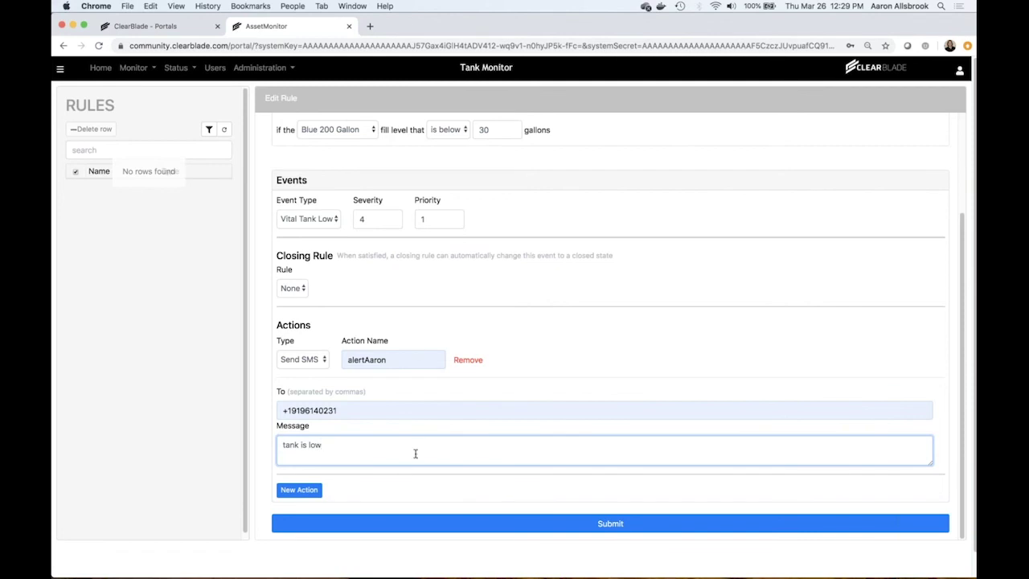
left_click(446, 530)
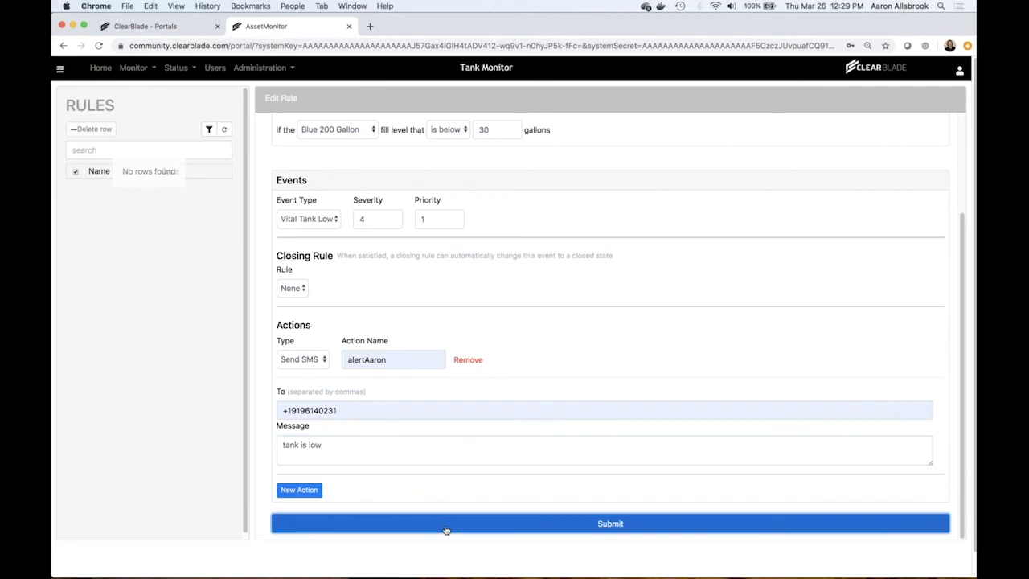
left_click(131, 201)
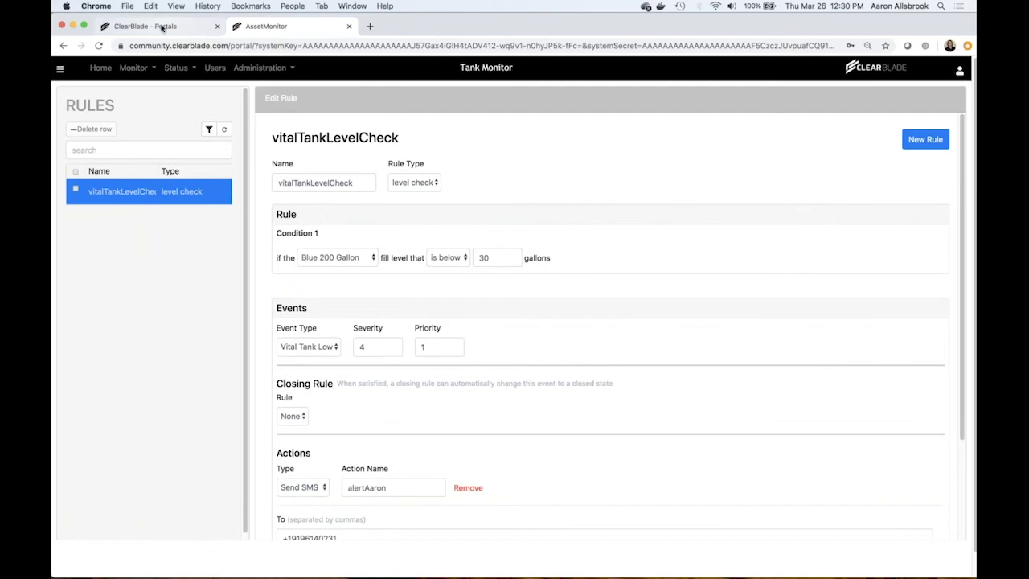
Open the detail page of Tank 1 - Zone 12 from its marker on the home map
left_click(101, 68)
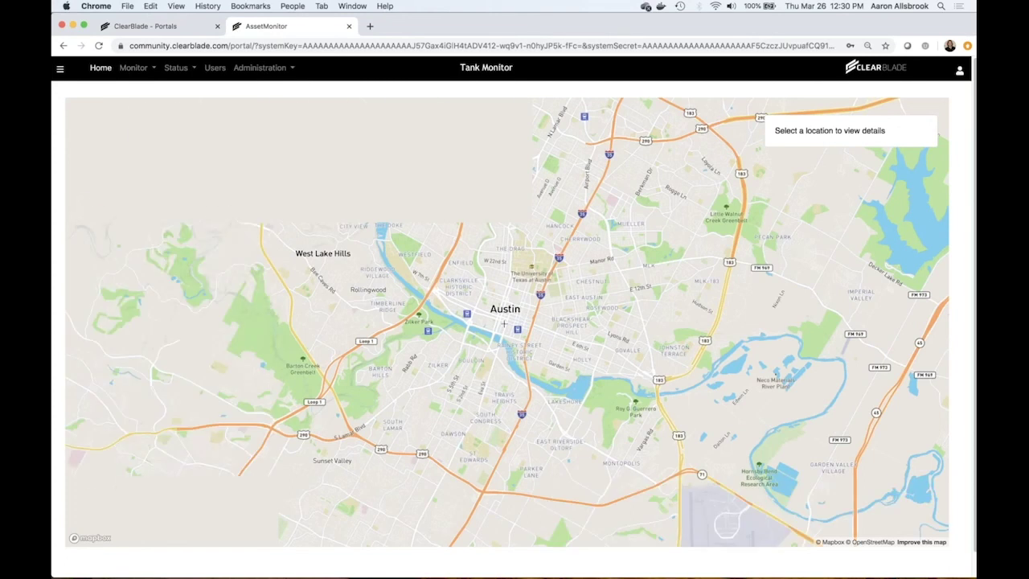
mouse_move(488, 286)
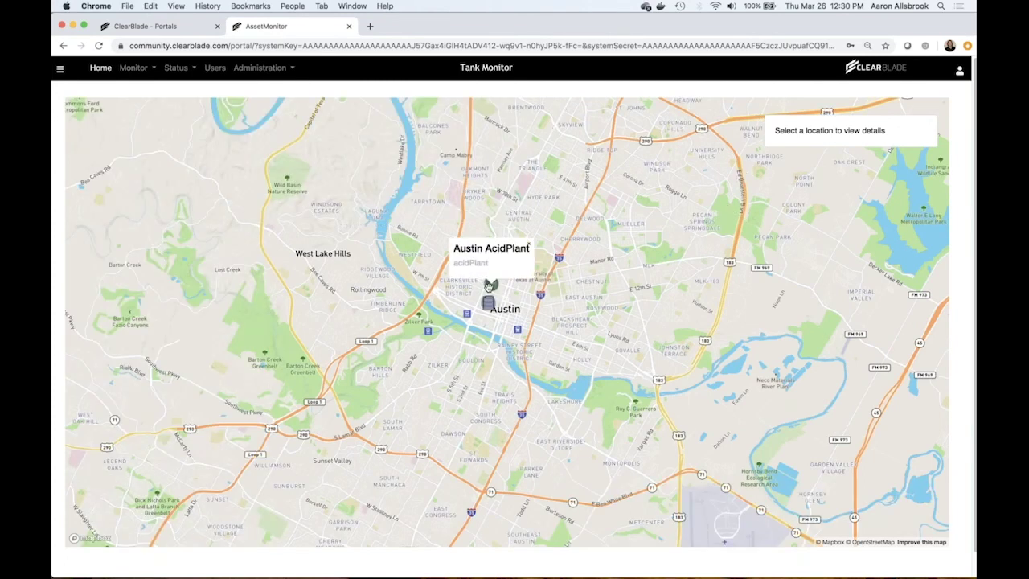
left_click(488, 303)
left_click(826, 234)
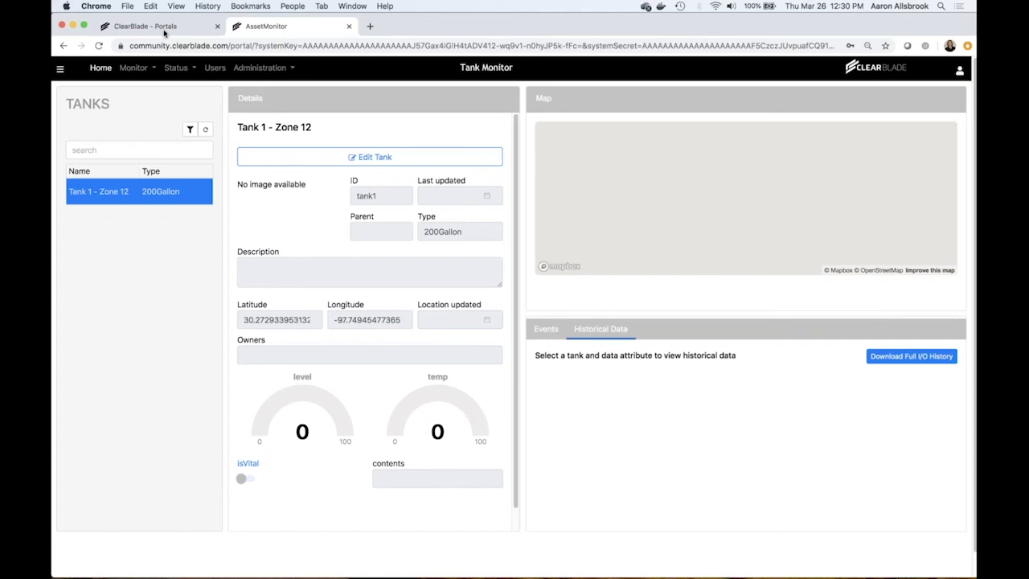
Open the AssetSimulator portal from the ClearBlade console, close the duplicate login page, and log in with the account password
left_click(164, 29)
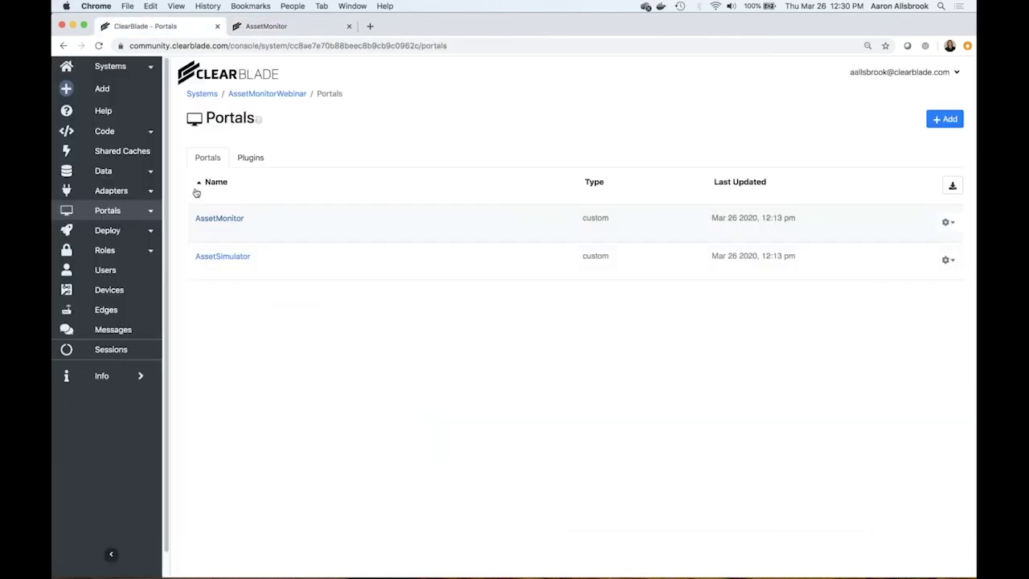
left_click(228, 259)
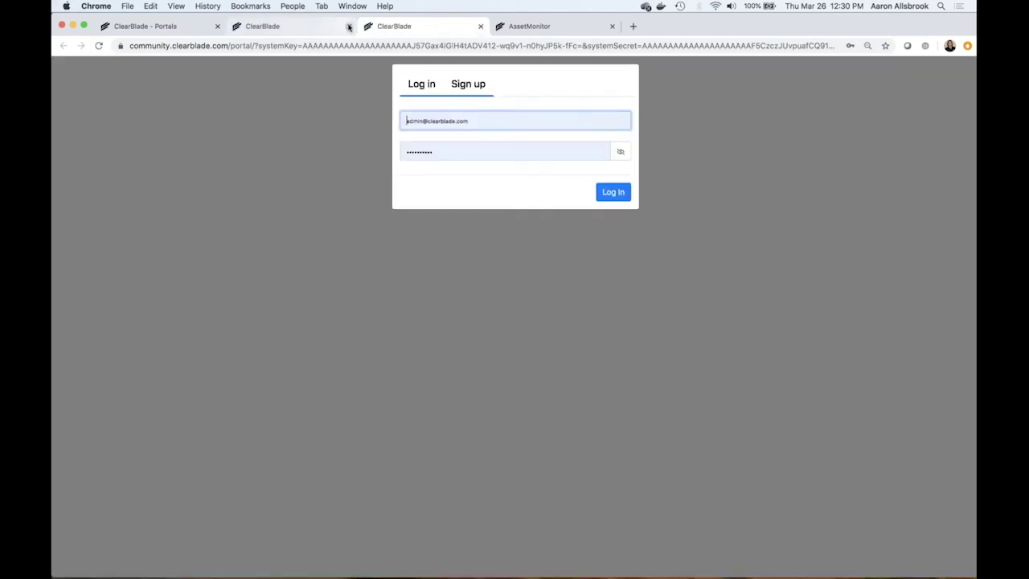
left_click(349, 26)
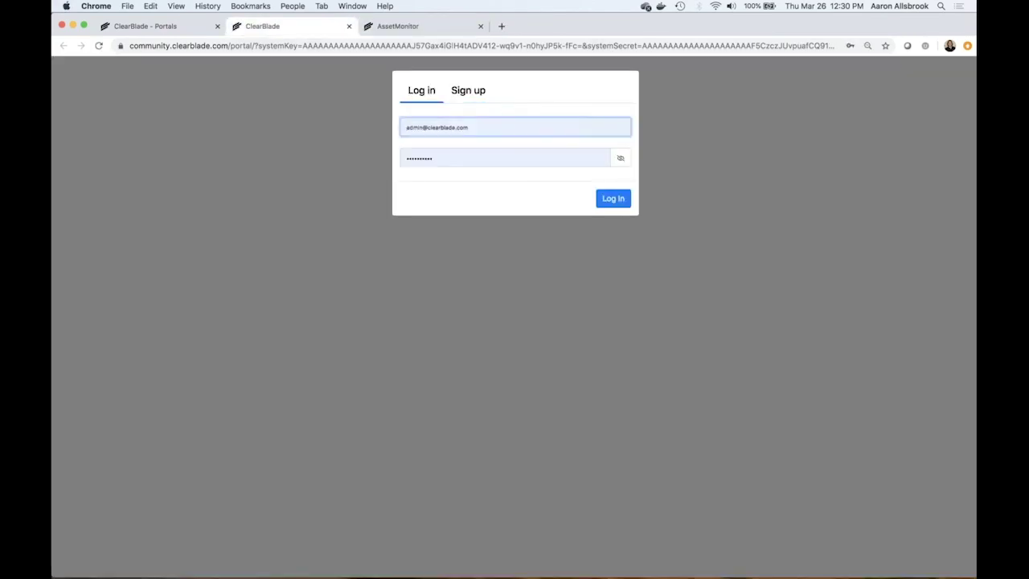
key("Tab")
type("a")
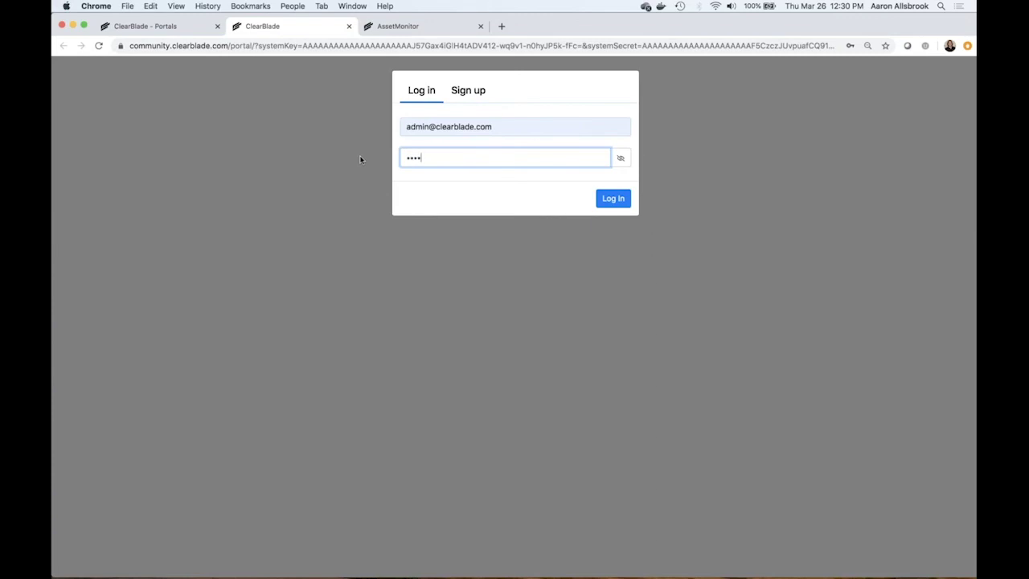
key("Return")
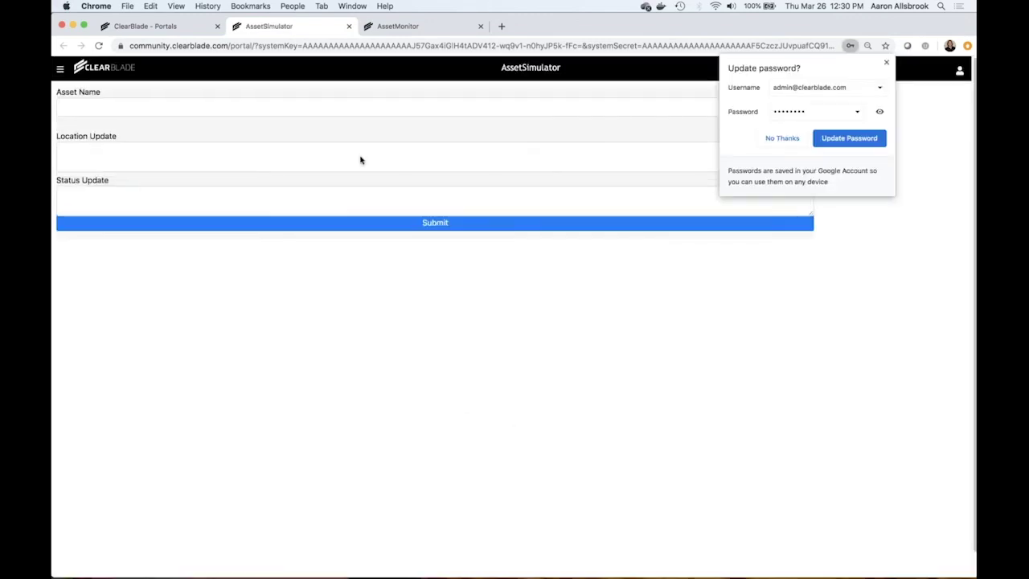
Move AssetSimulator into its own narrow window and arrange it beside the Tank Monitor window so both are accessible
left_click_drag(286, 26, 338, 65)
left_click_drag(82, 385, 709, 346)
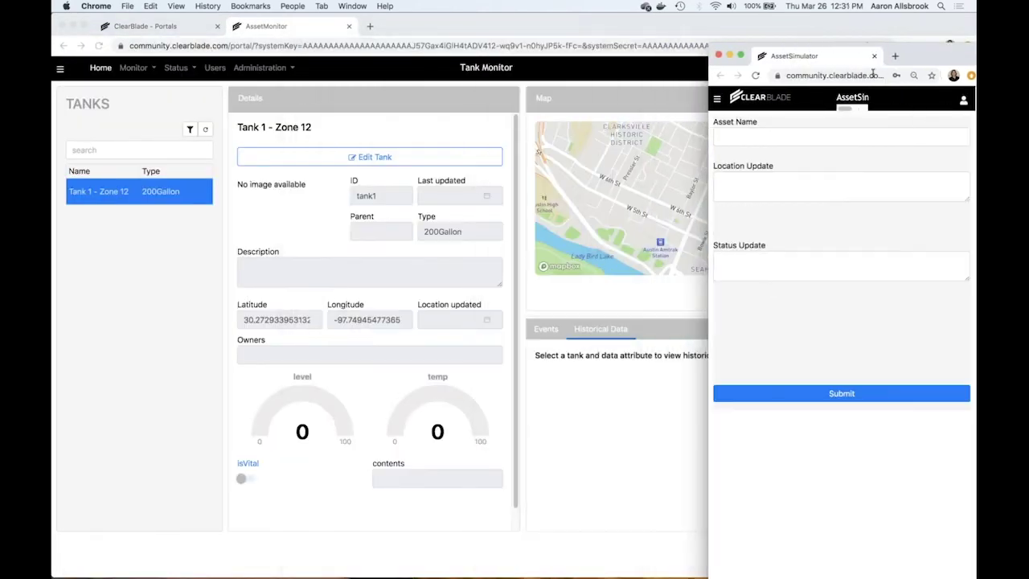
left_click(663, 28)
left_click_drag(663, 27, 656, 130)
left_click_drag(916, 50, 910, 20)
left_click_drag(566, 94, 567, 50)
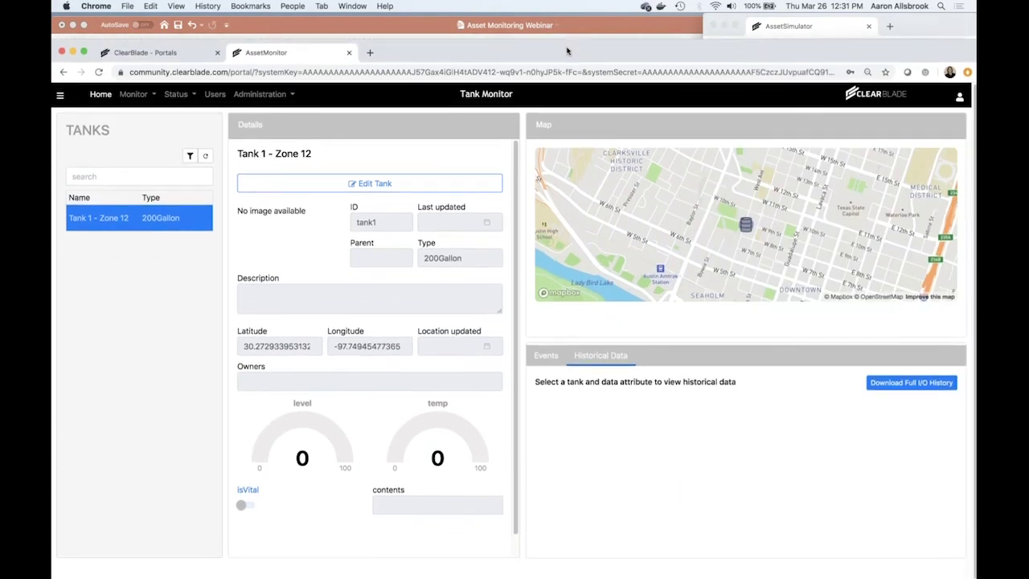
Choose Tank 1 - Zone 12 as the asset to simulate in AssetSimulator
left_click(787, 29)
left_click(766, 107)
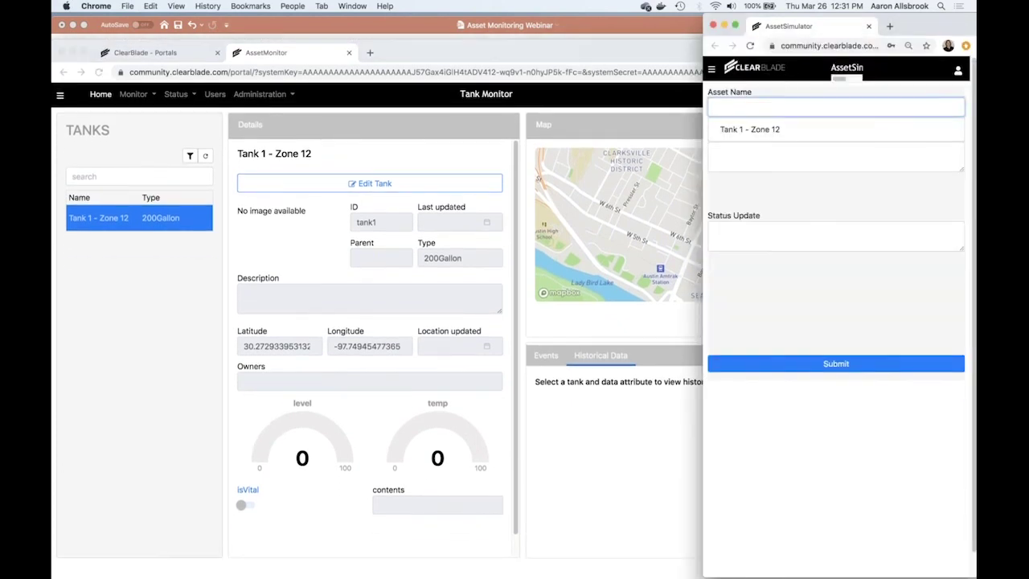
left_click(740, 129)
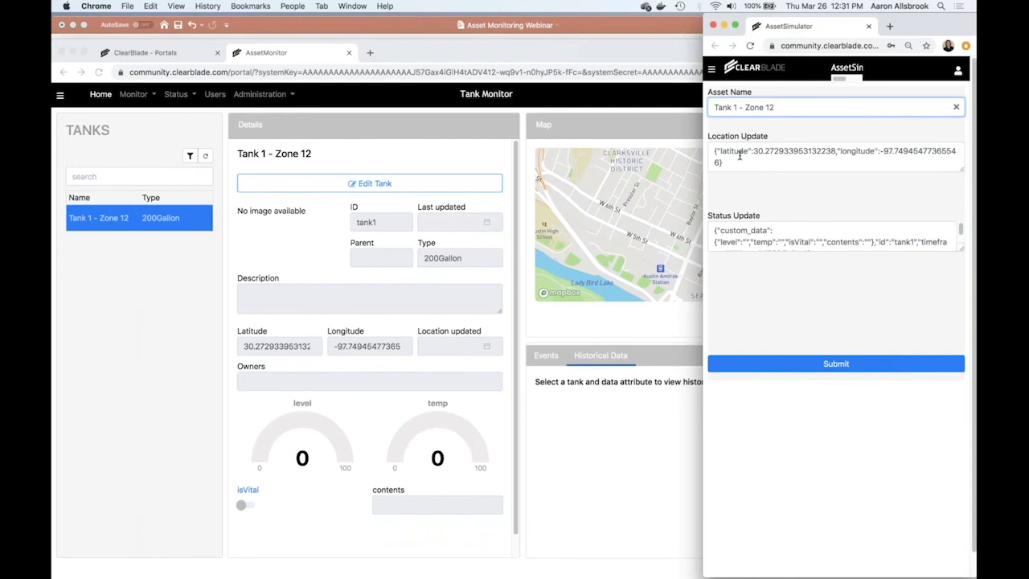
Submit a simulated status update for Tank 1 - Zone 12 with level 89, temp 45, isVital true and contents sulfuric acid
left_click(748, 243)
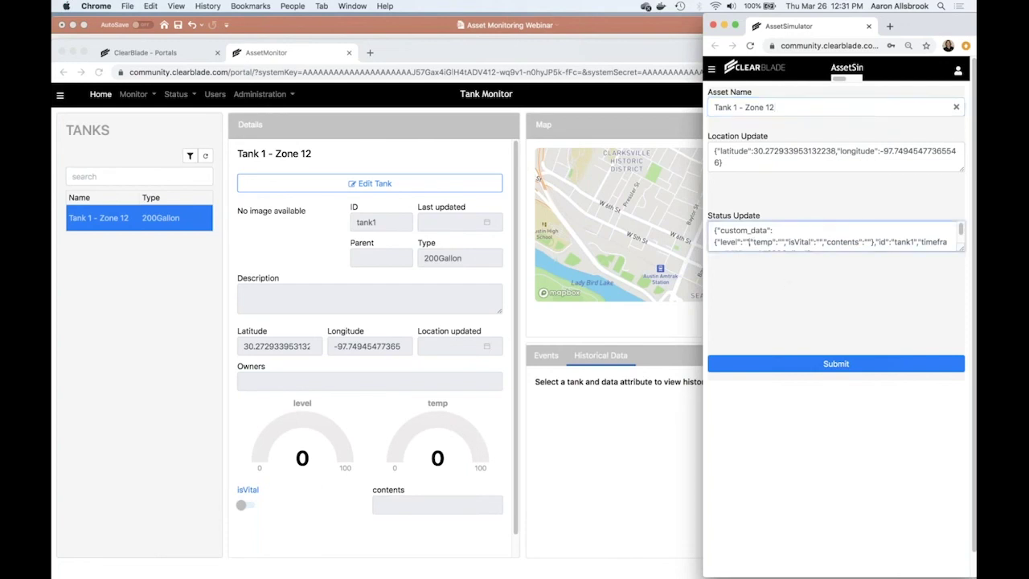
type("89")
left_click(790, 241)
type("45")
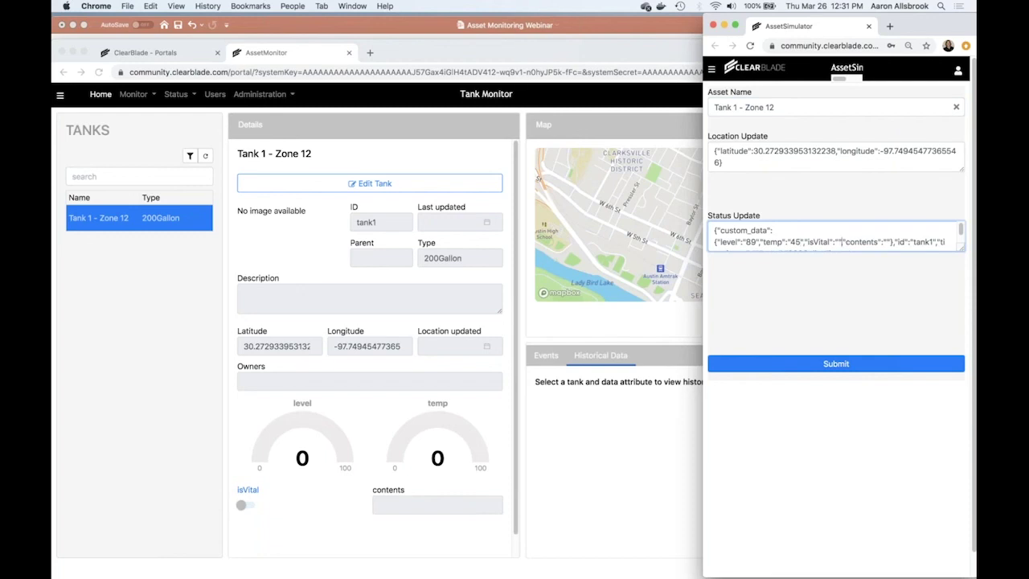
type("true")
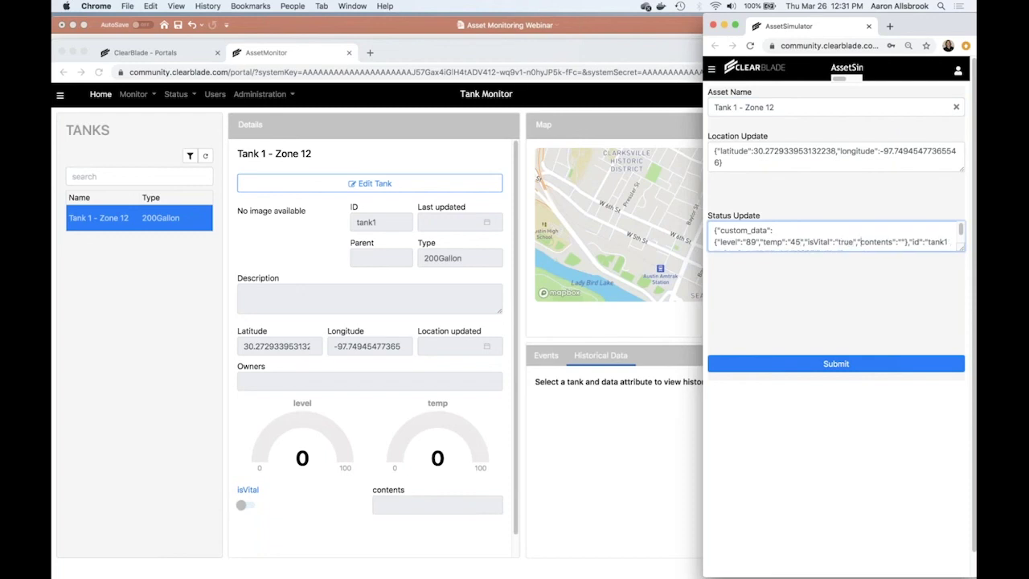
type("sulfuric as")
key("BackSpace")
type("cid")
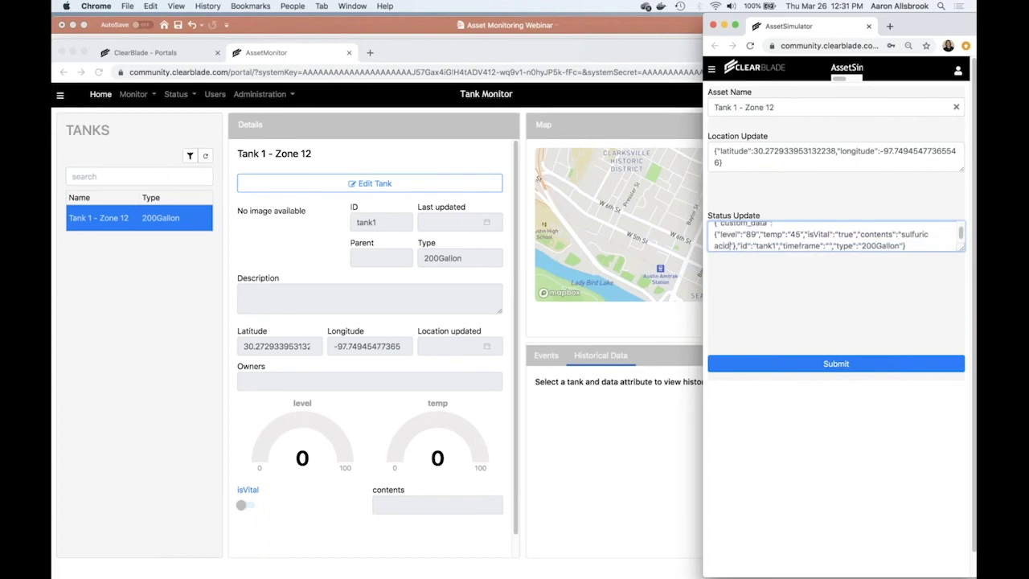
left_click(843, 364)
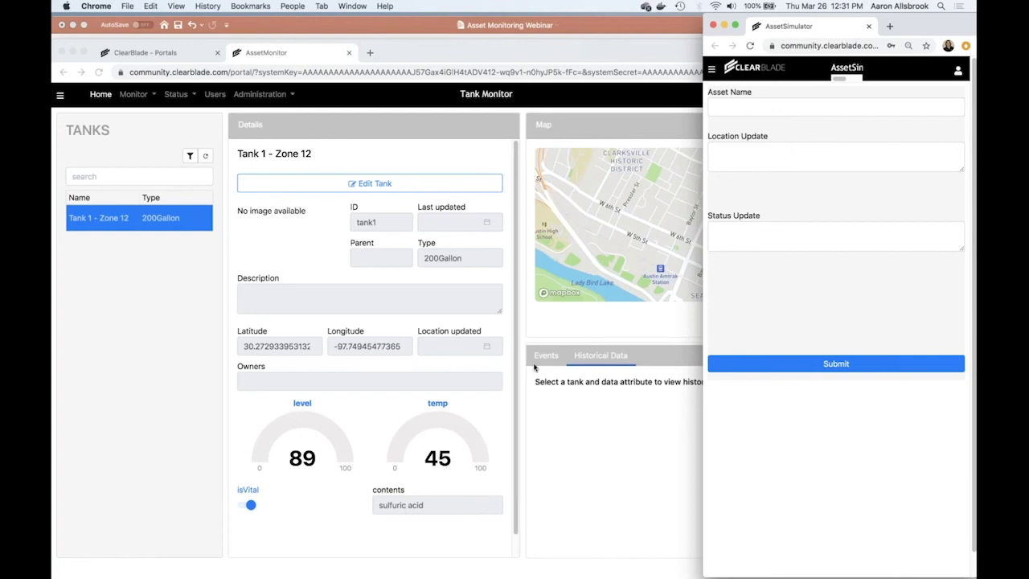
Reload AssetSimulator, choose Tank 1 - Zone 12 again, and submit a status update with the level set to 12
key("super+r")
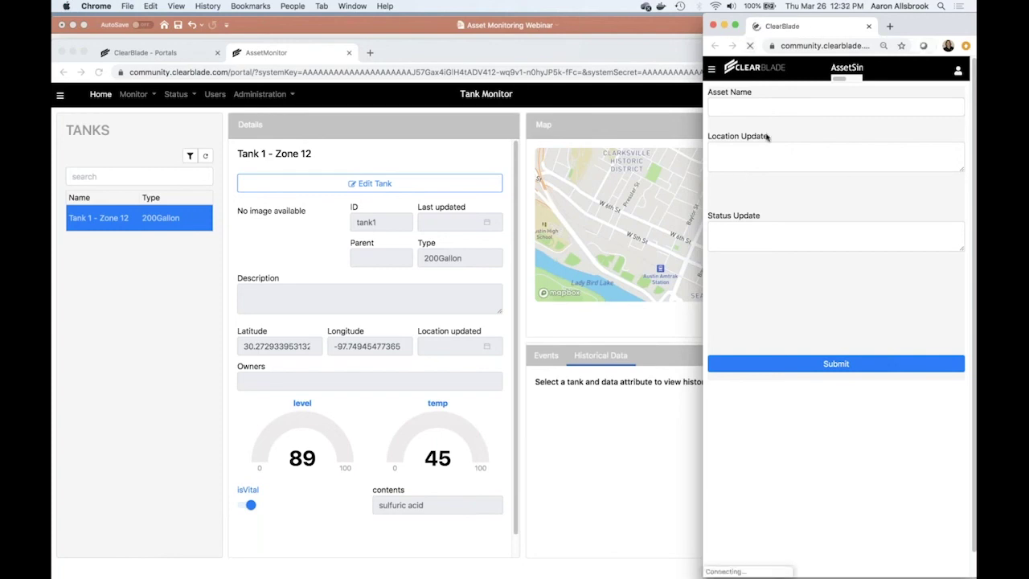
left_click(767, 107)
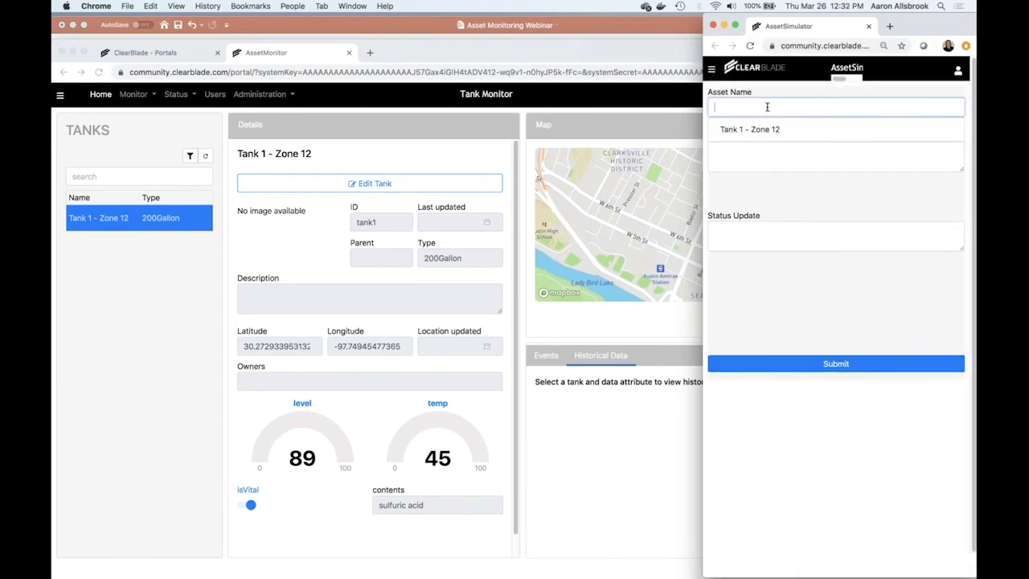
left_click(768, 131)
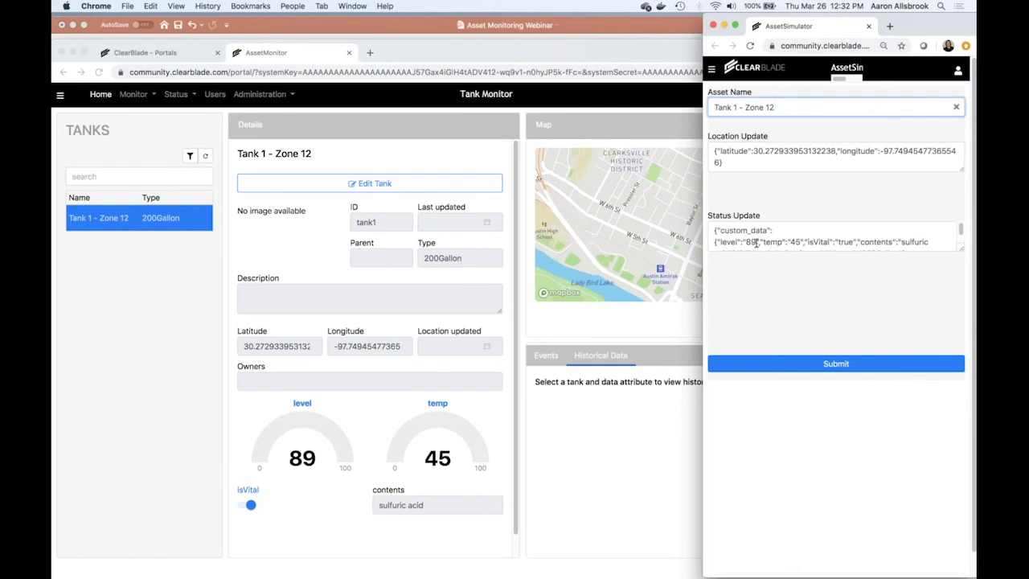
left_click(757, 242)
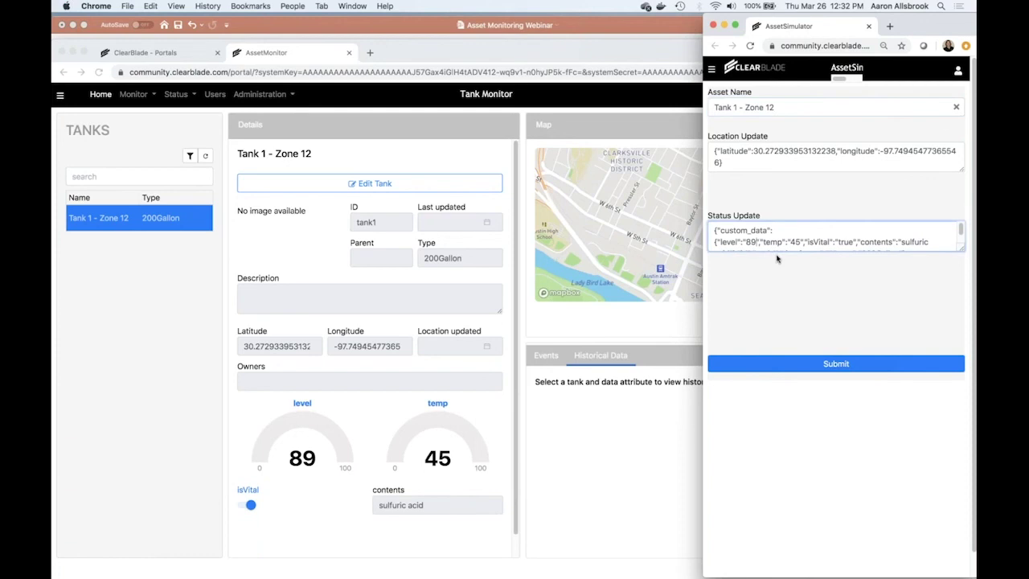
key("BackSpace")
key("BackSpace")
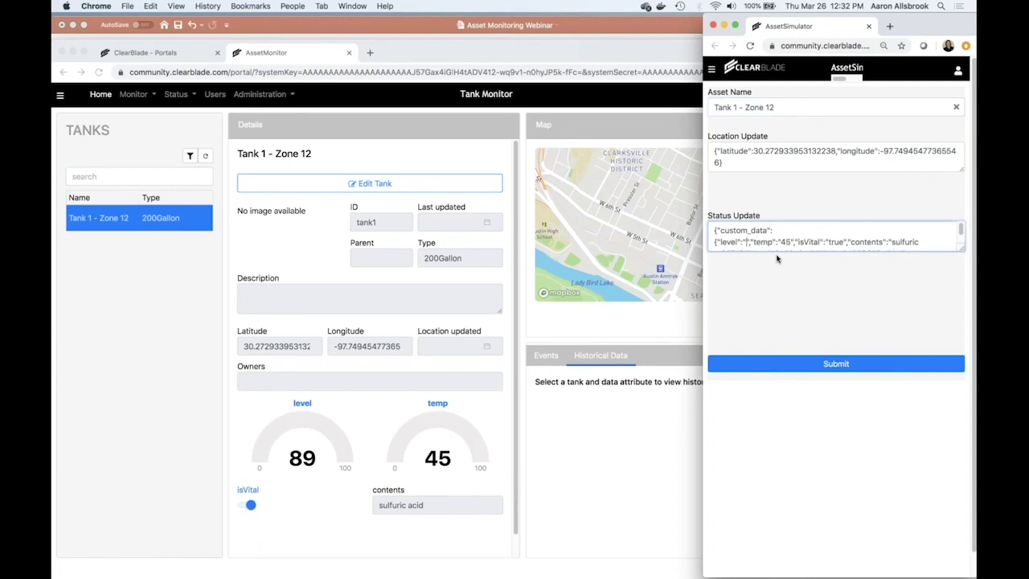
type("12")
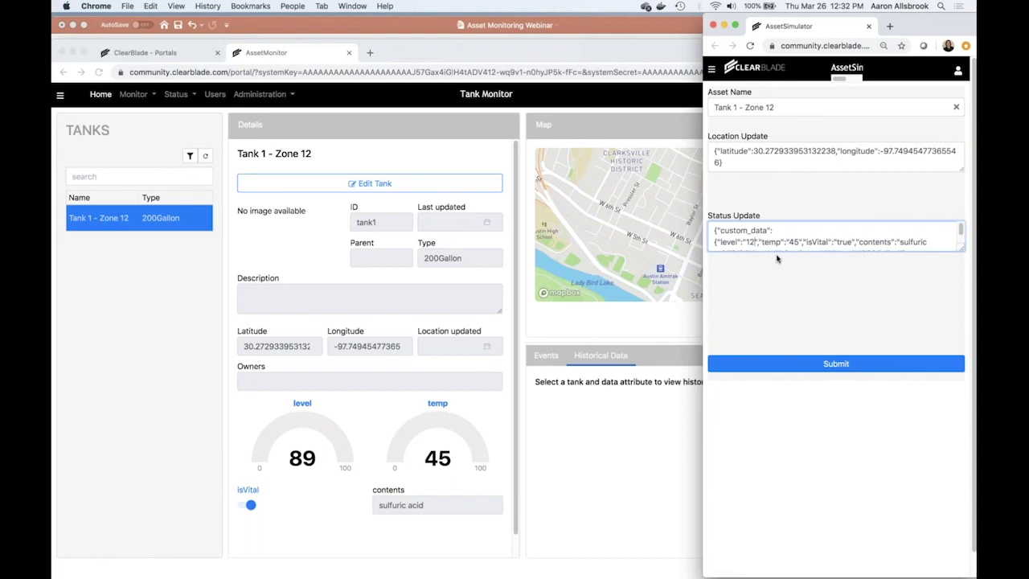
left_click(799, 366)
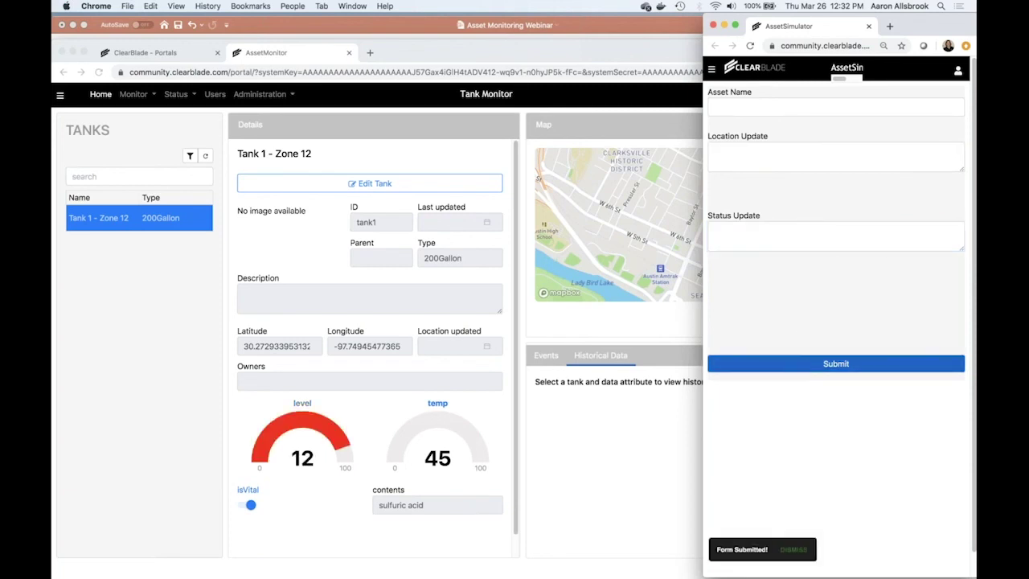
Switch to the Tank Monitor window, open the Events page, and select the event raised by the vital tank level rule
left_click(149, 101)
left_click(138, 94)
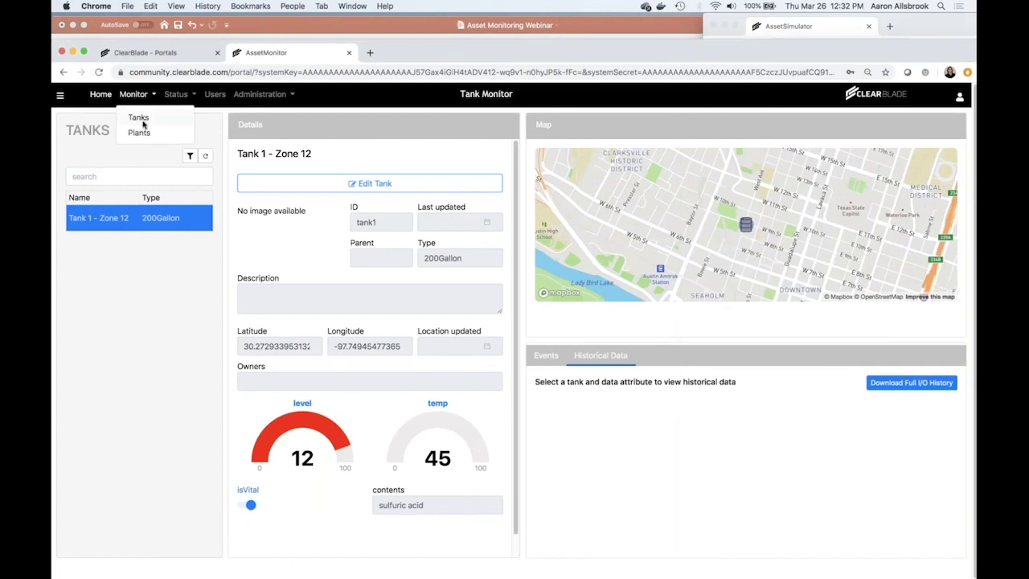
left_click(175, 98)
left_click(178, 118)
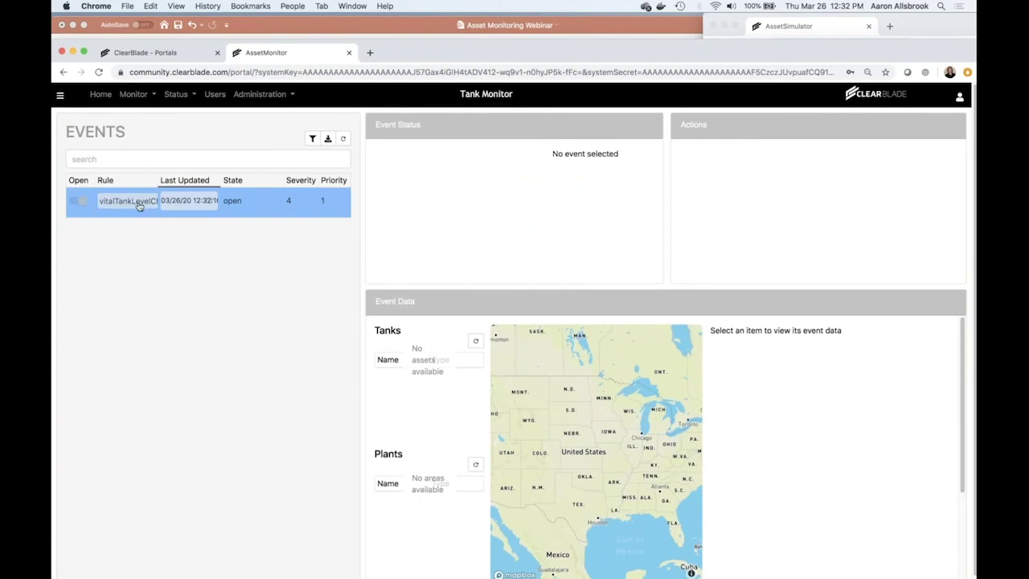
left_click(308, 208)
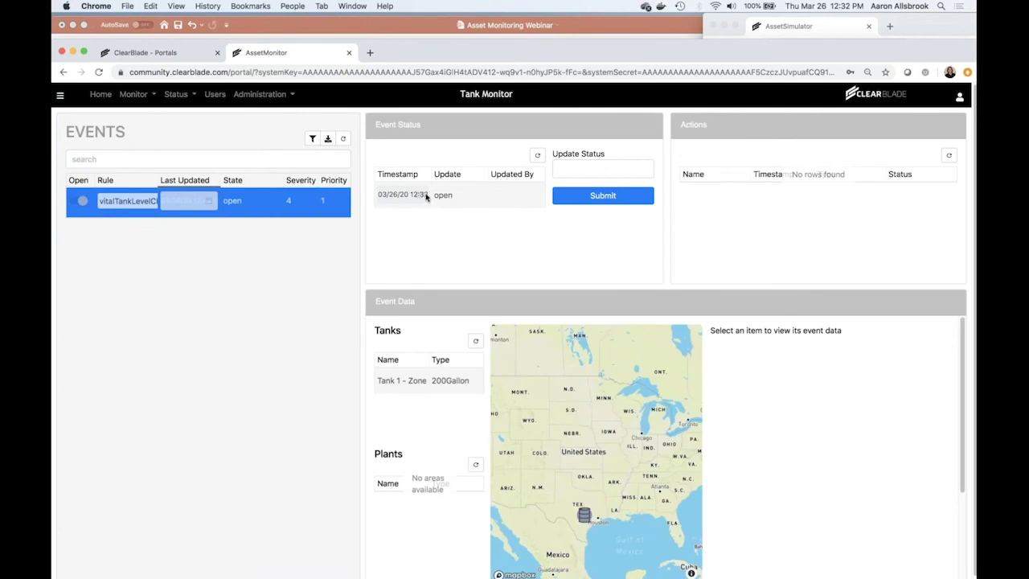
Check the status choices available for the selected event without changing it, and show the event data of Tank 1 - Zone 12
left_click(578, 166)
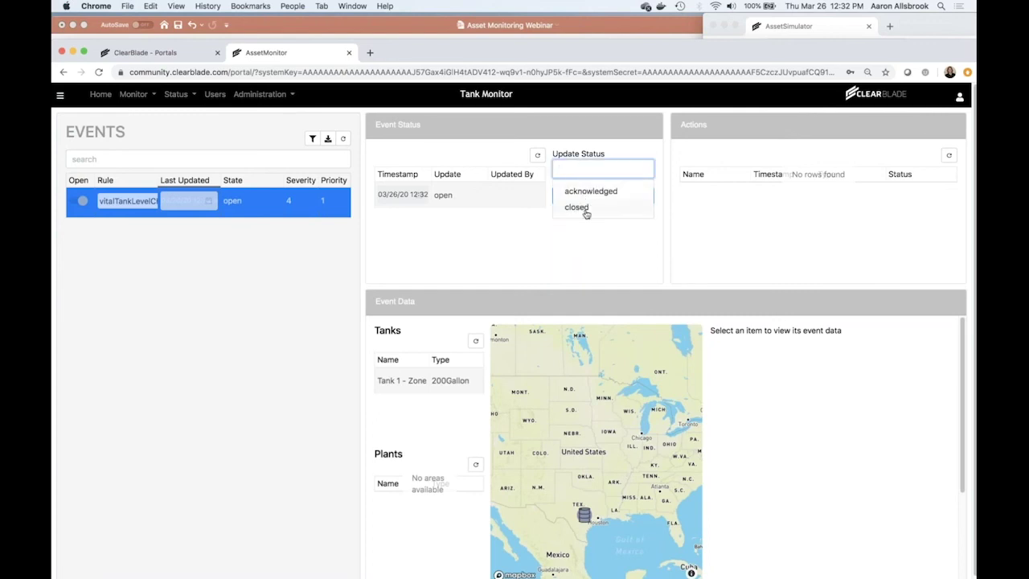
left_click(517, 259)
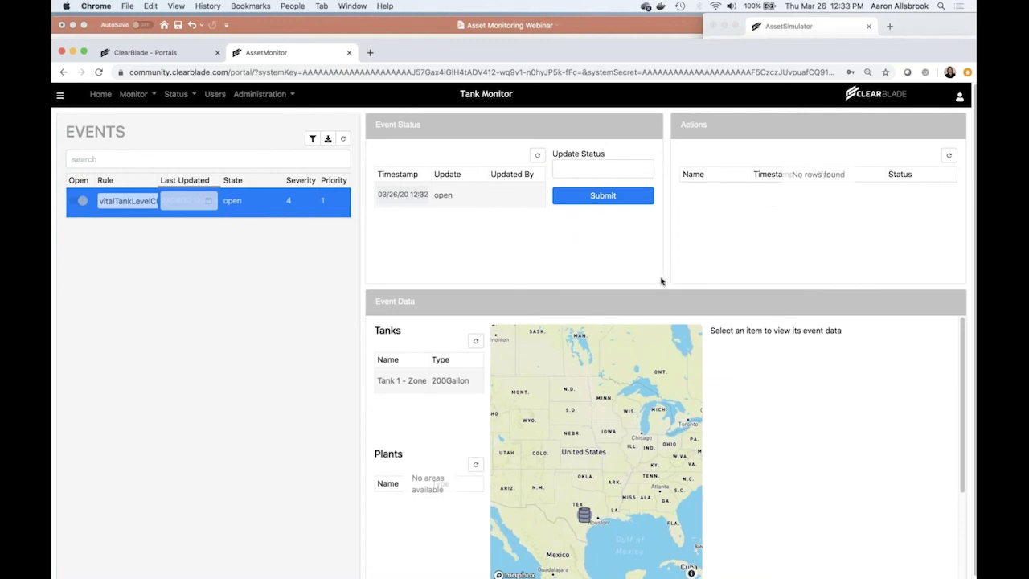
left_click(416, 389)
left_click(411, 384)
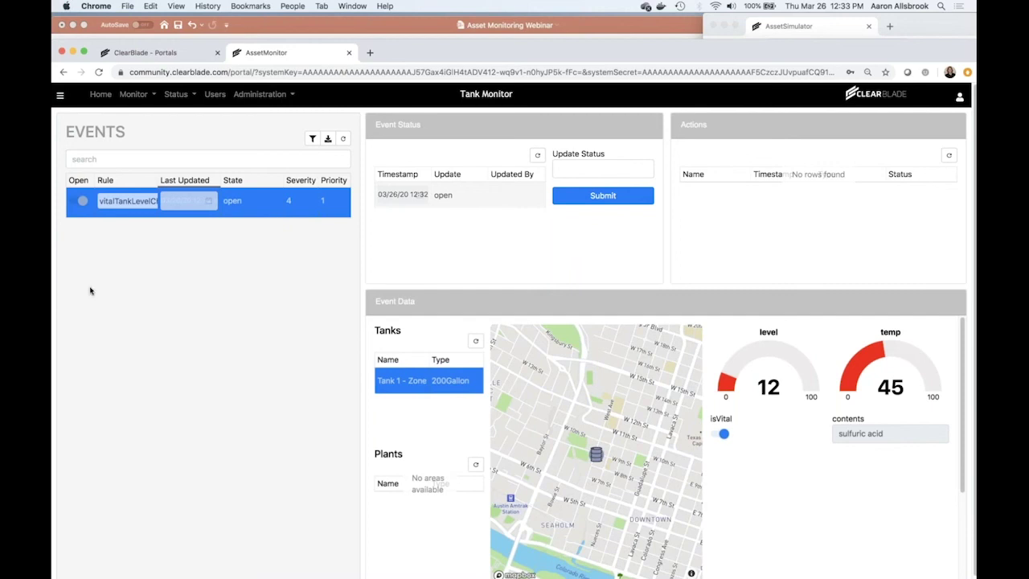
left_click(245, 198)
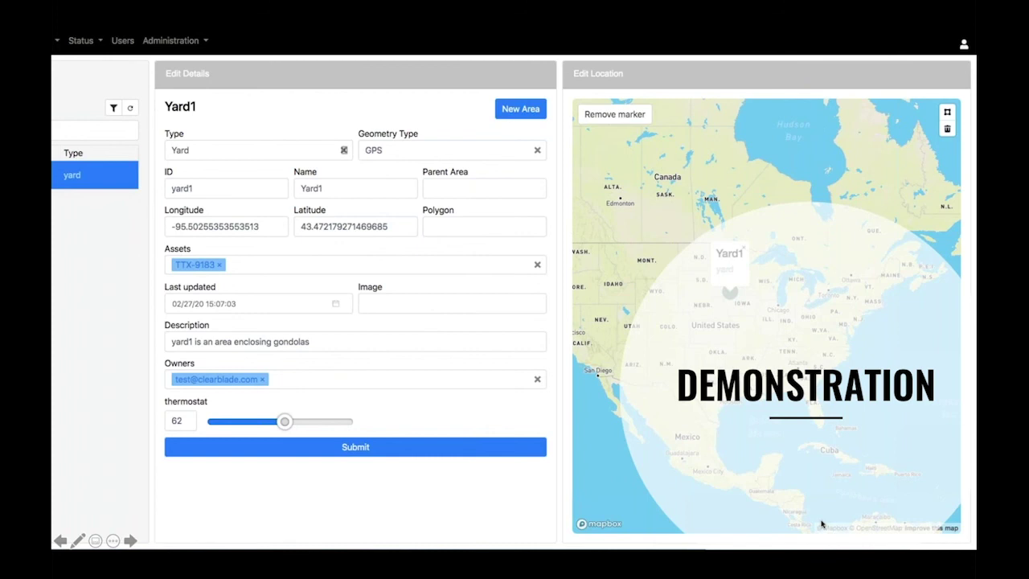
key("Right")
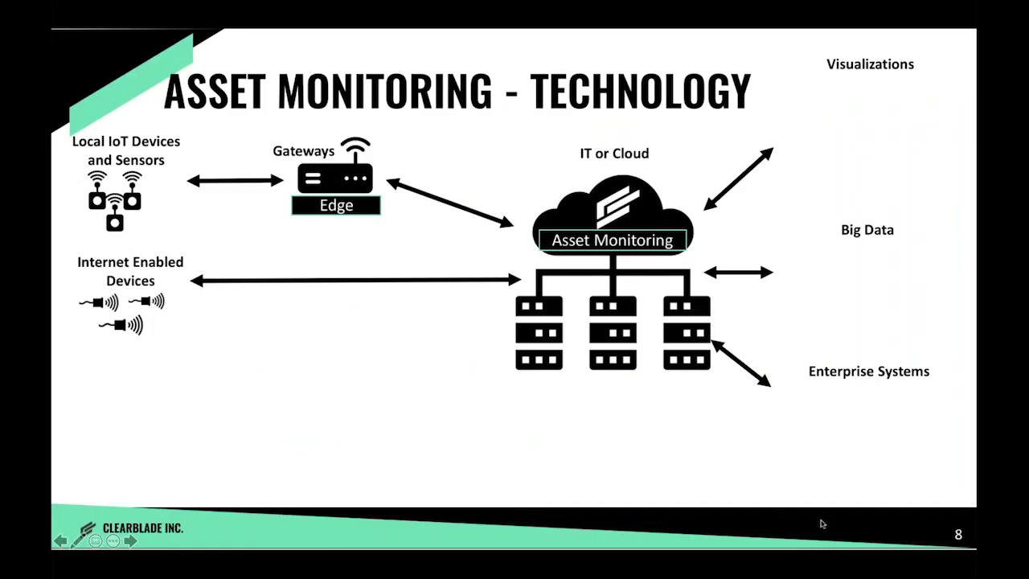